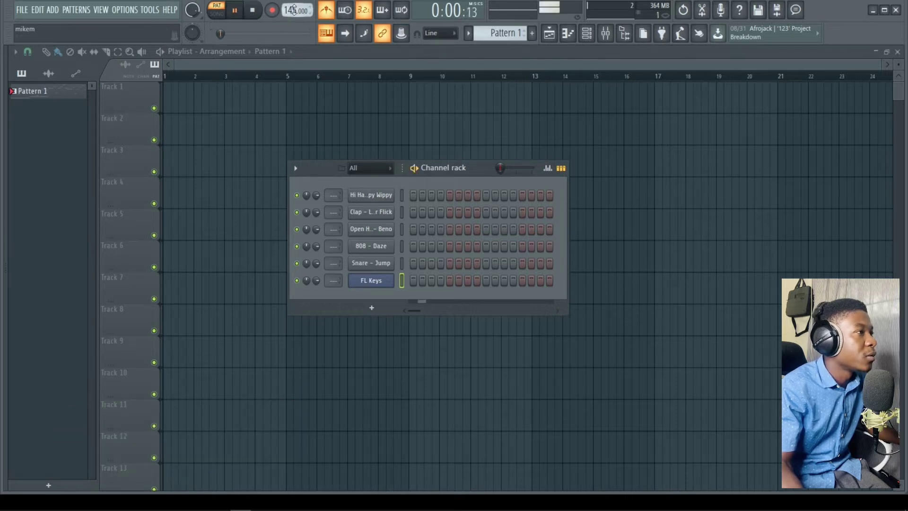
Step: Set the project tempo to 170 BPM and open the piano roll for the FL Keys channel
left_click_drag(293, 10, 293, 2)
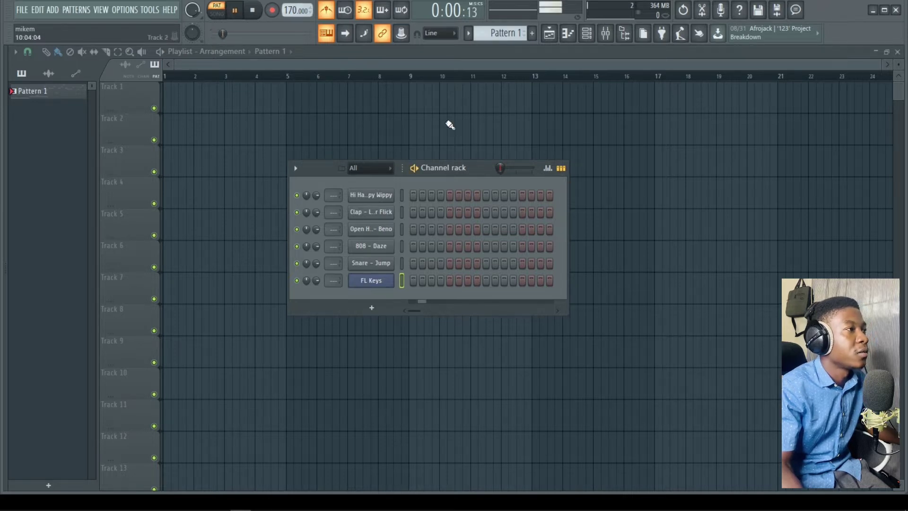
right_click(384, 289)
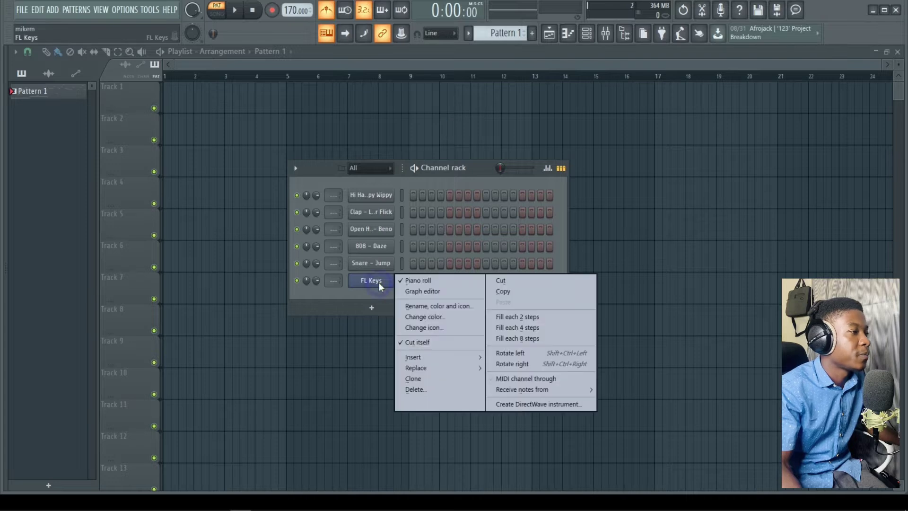
left_click(377, 285)
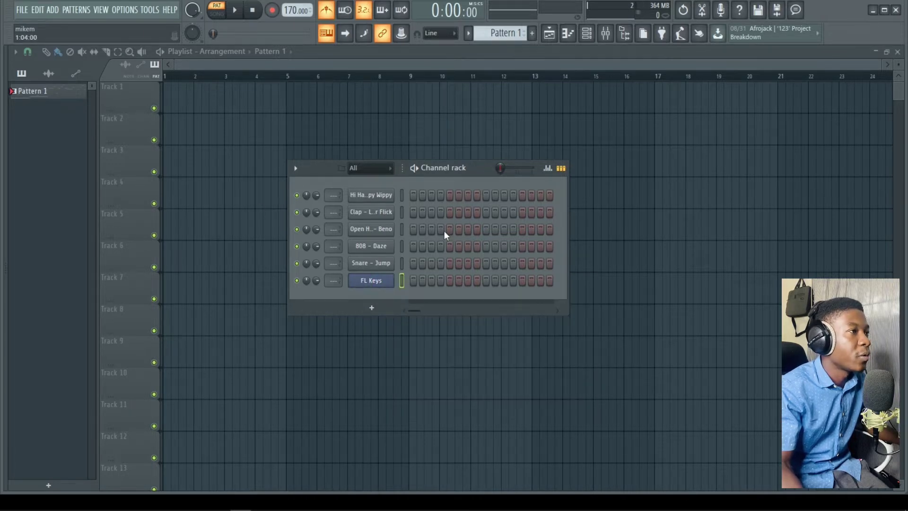
left_click(568, 33)
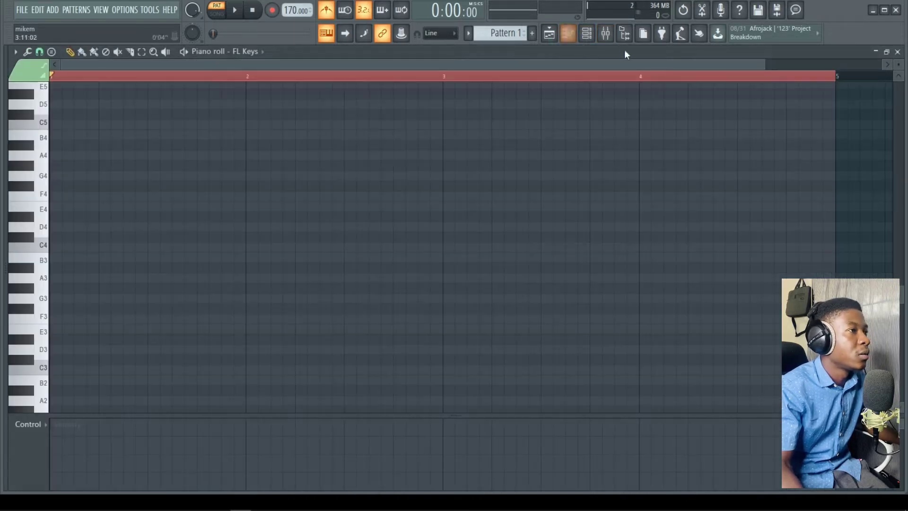
Step: Look over the FL Keys instrument settings from the channel rack and return to the channel's piano roll
left_click(587, 33)
left_click(379, 286)
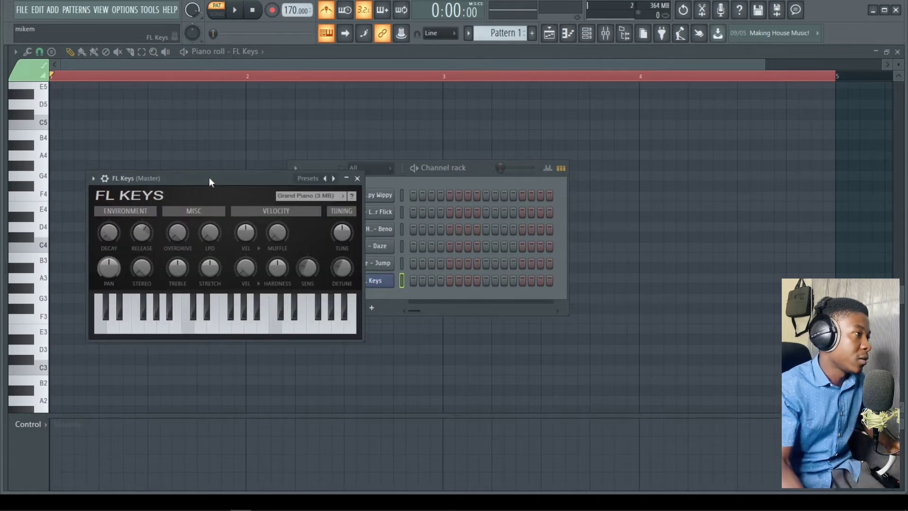
left_click_drag(211, 182, 321, 175)
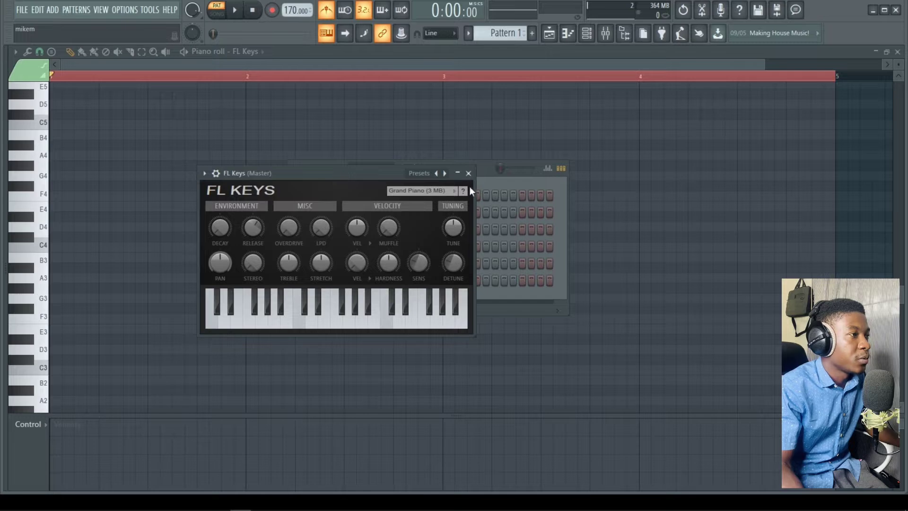
left_click(458, 174)
right_click(377, 283)
left_click(414, 281)
right_click(364, 282)
left_click(416, 282)
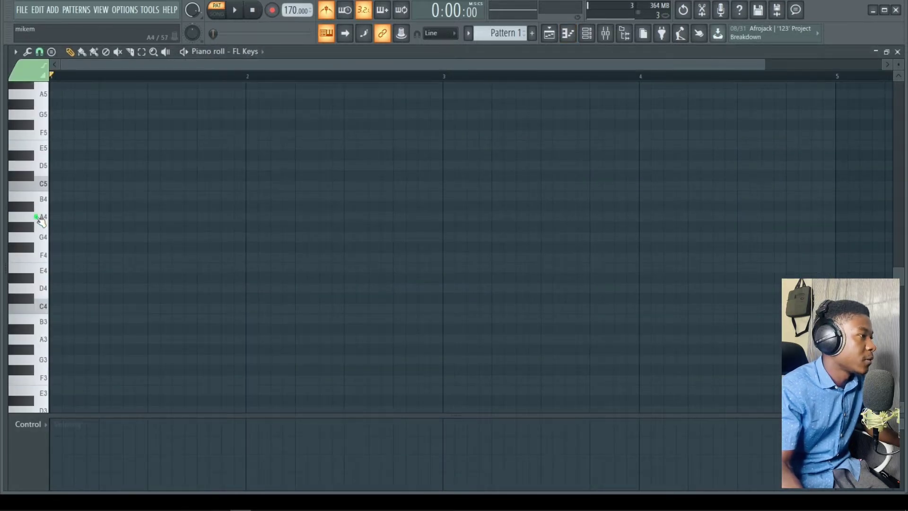
Step: Draw two consecutive A4 notes, each two steps long, from the start of bar 1
left_click(57, 218)
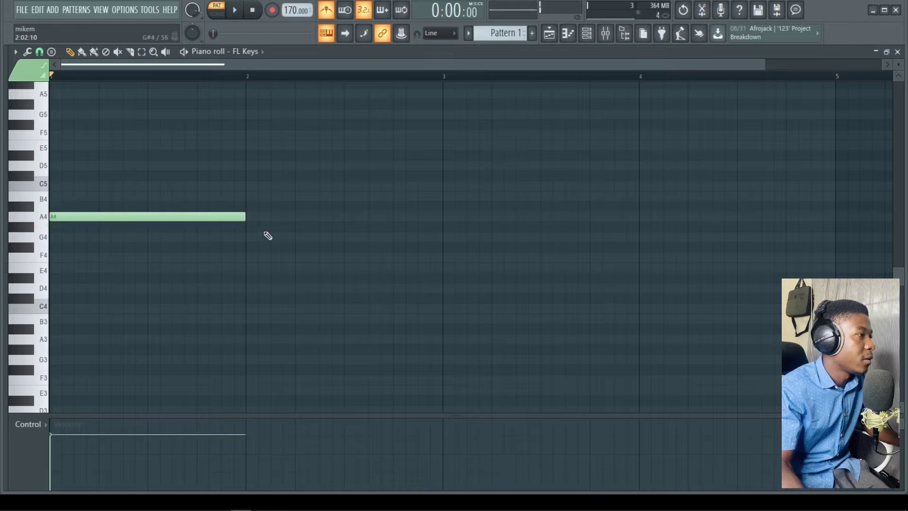
left_click_drag(246, 216, 68, 241)
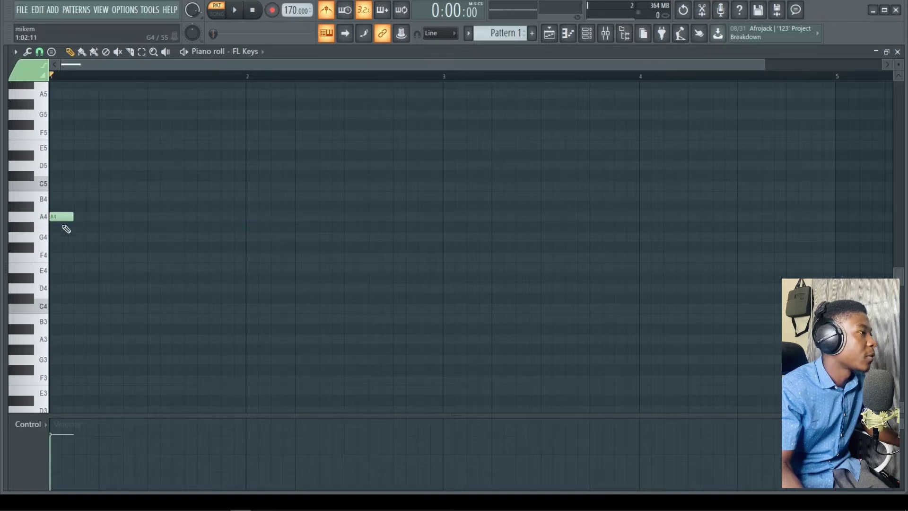
left_click(81, 218)
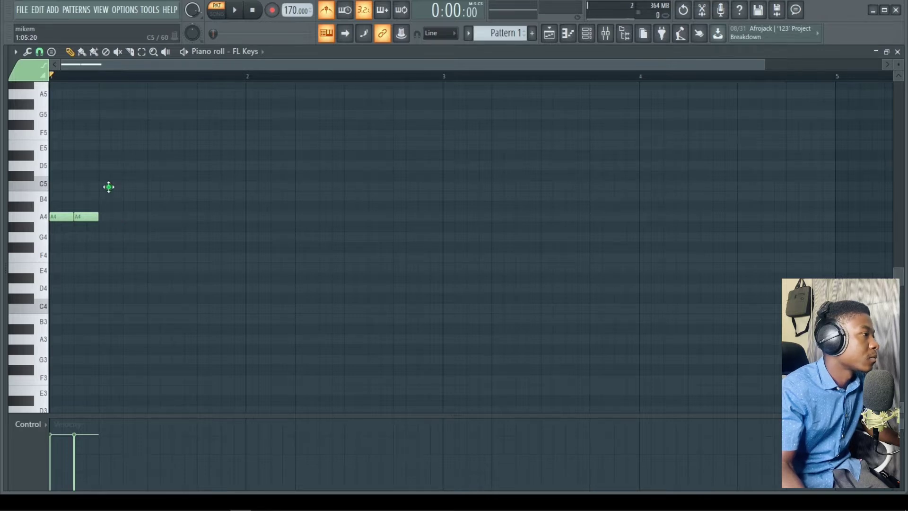
Step: Add a two-step C5 at step 5 and E4 at step 7 of bar 1, and play the melody back
left_click(121, 188)
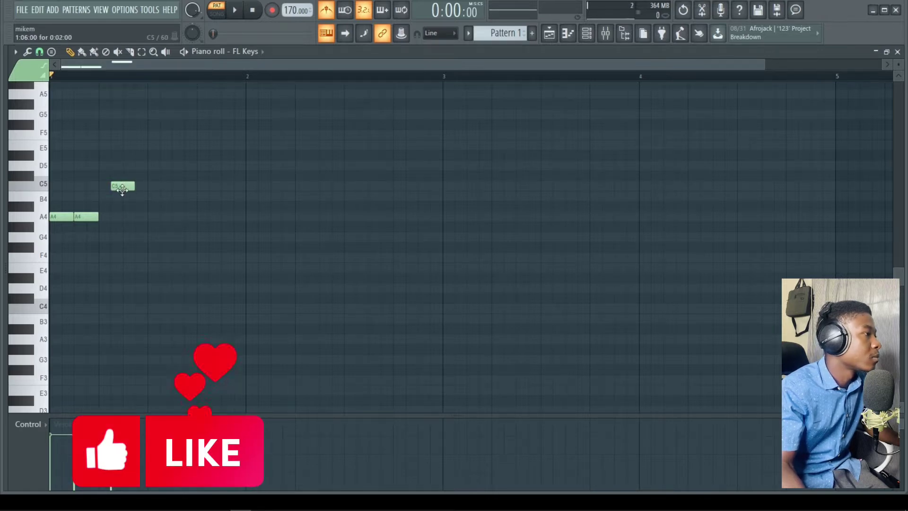
right_click(121, 187)
left_click(108, 188)
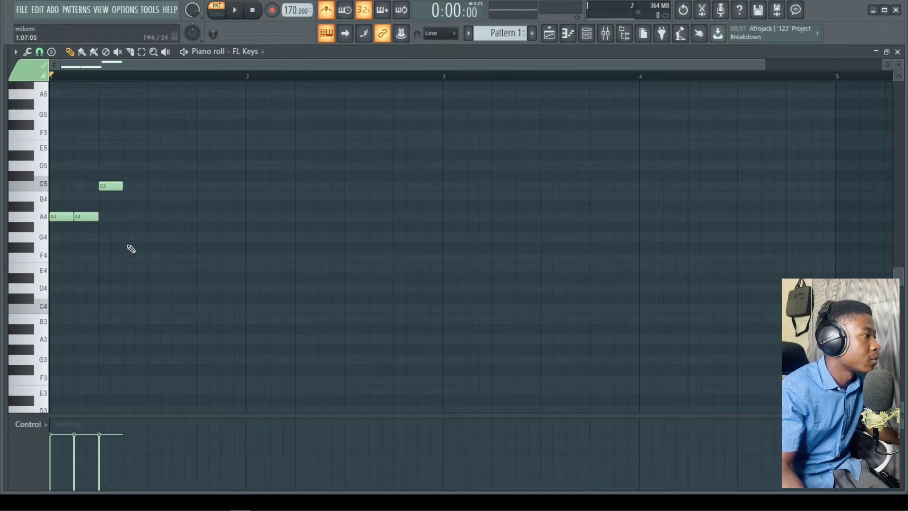
left_click(137, 257)
left_click_drag(138, 258, 138, 279)
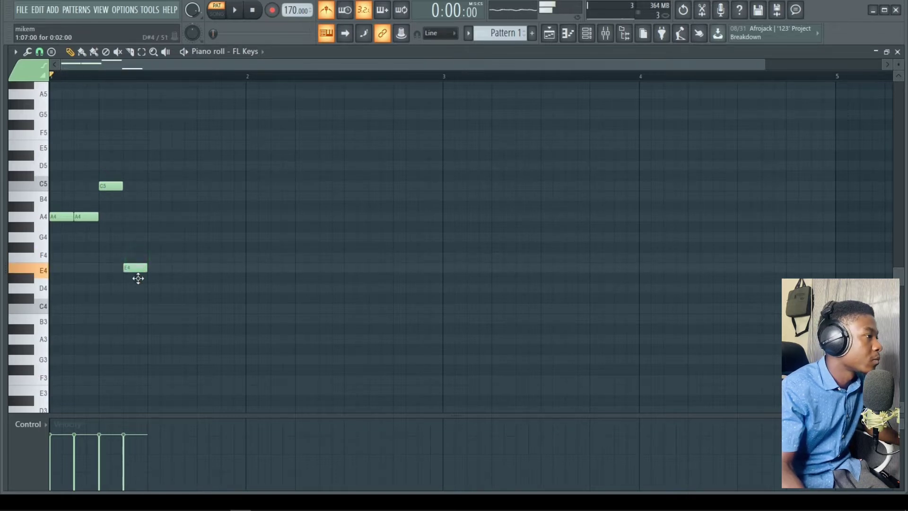
left_click(41, 270)
left_click(42, 271)
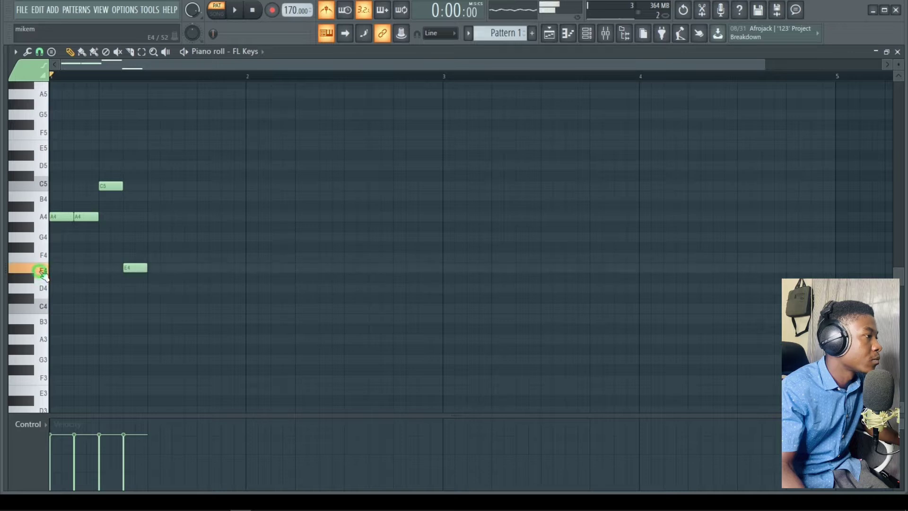
key("space")
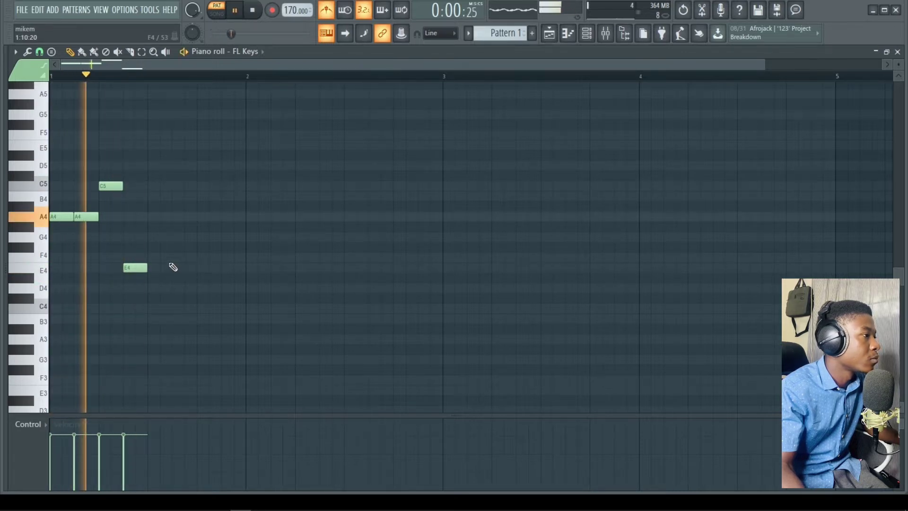
key("space")
Step: Continue bar 1 with A4 at step 9 and C5 at step 11, auditioning E5 as an alternative for the second note
left_click(156, 217)
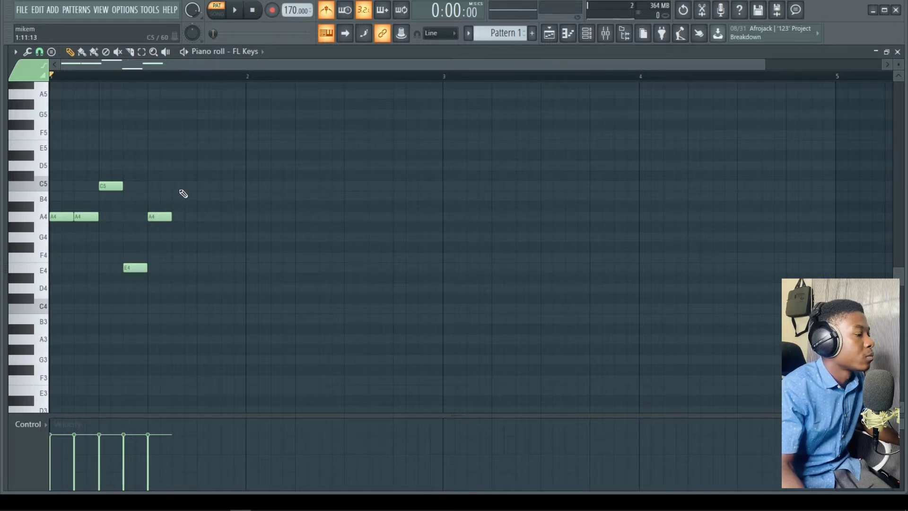
left_click(179, 186)
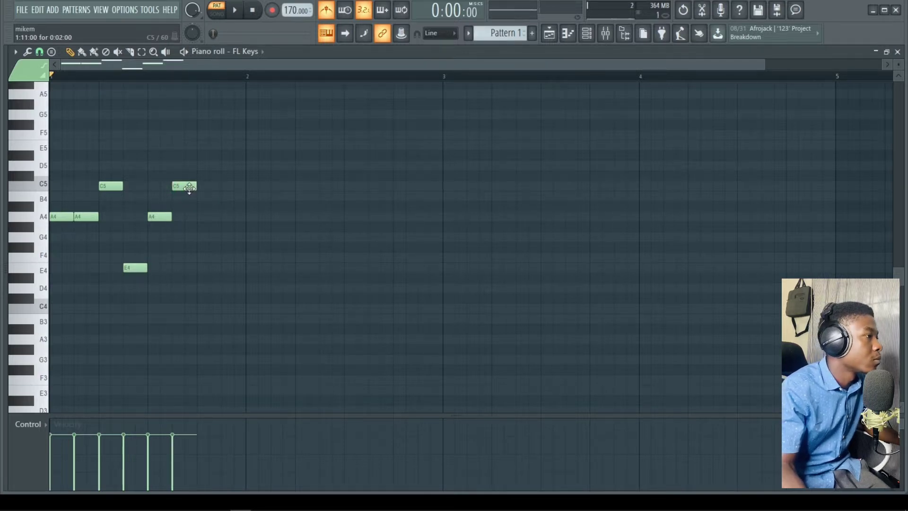
left_click_drag(190, 186, 191, 137)
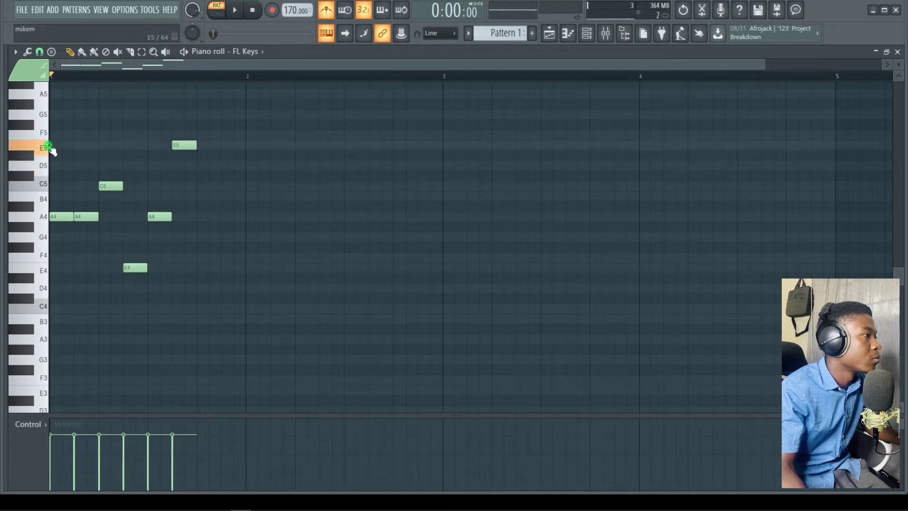
left_click(40, 214)
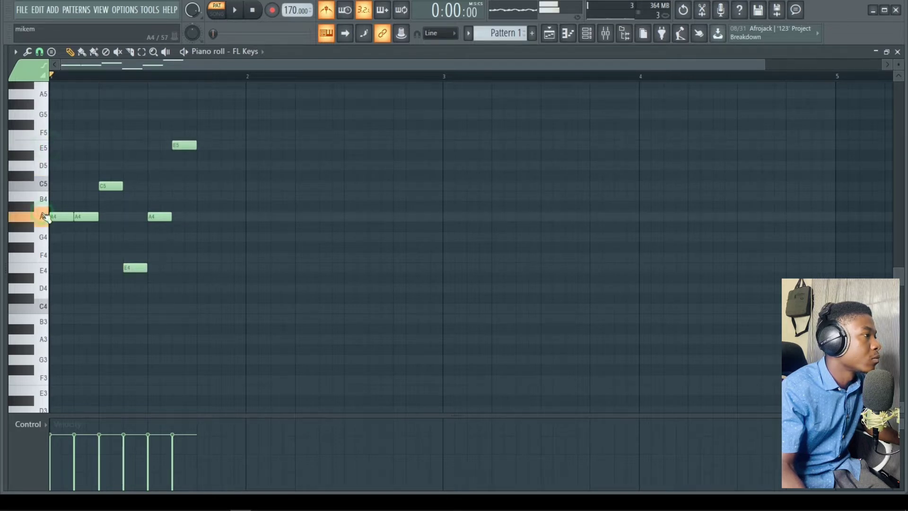
left_click(45, 148)
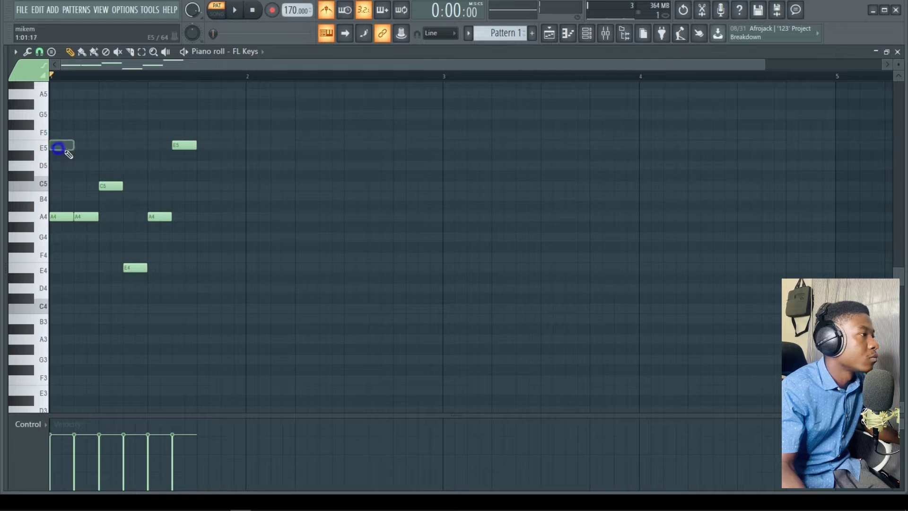
key("space")
key("space")
left_click_drag(191, 145, 195, 183)
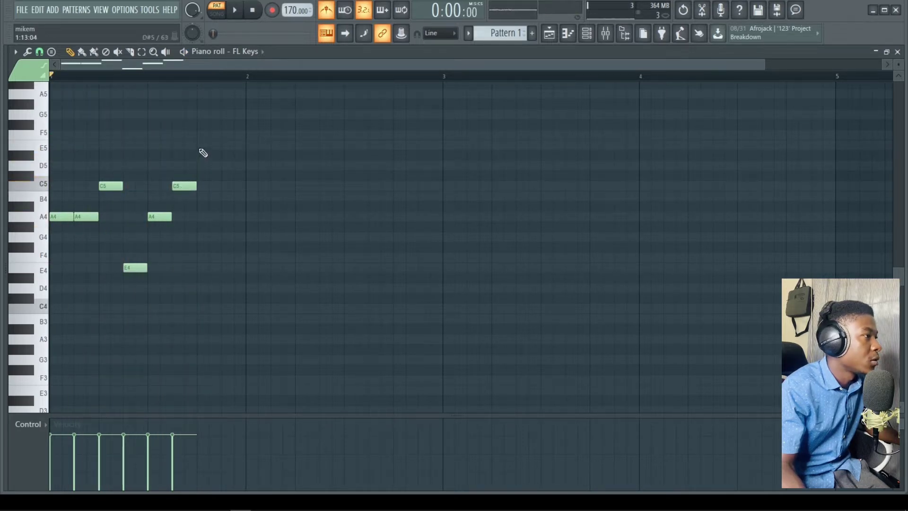
Step: Complete bar 1 with E5 at step 13 and A4 at step 15, and play the phrase back
left_click(200, 147)
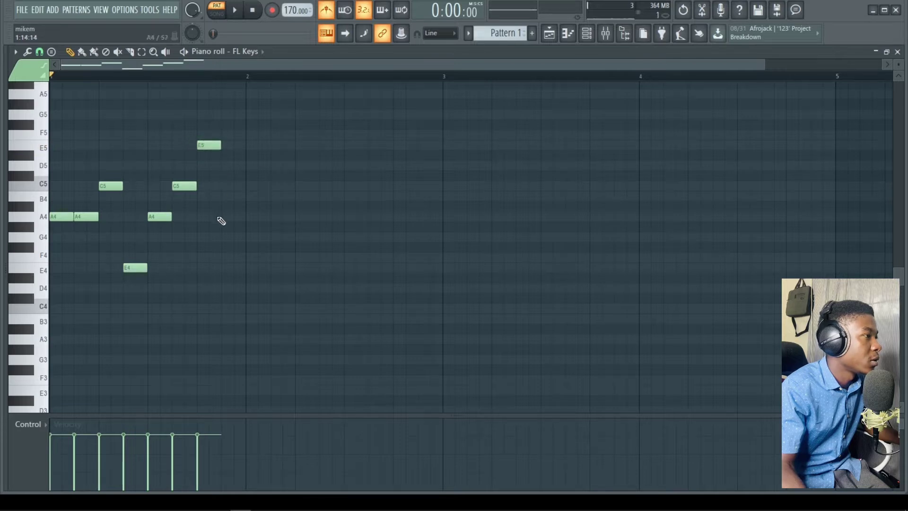
left_click(224, 217)
key("space")
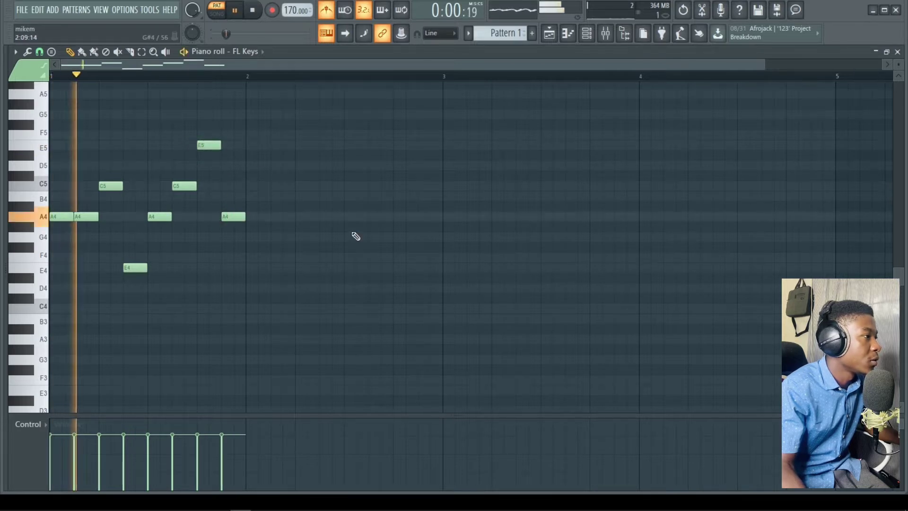
key("space")
right_click(231, 216)
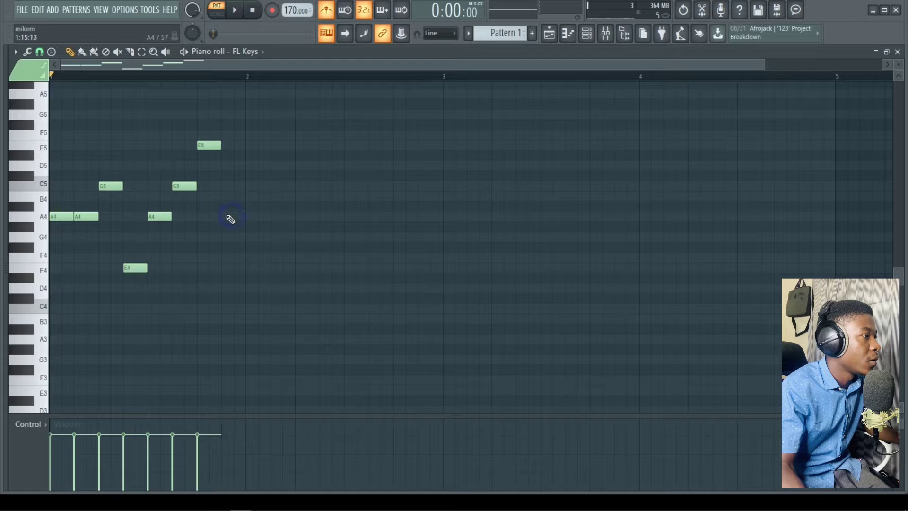
left_click(229, 217)
key("space")
key("space")
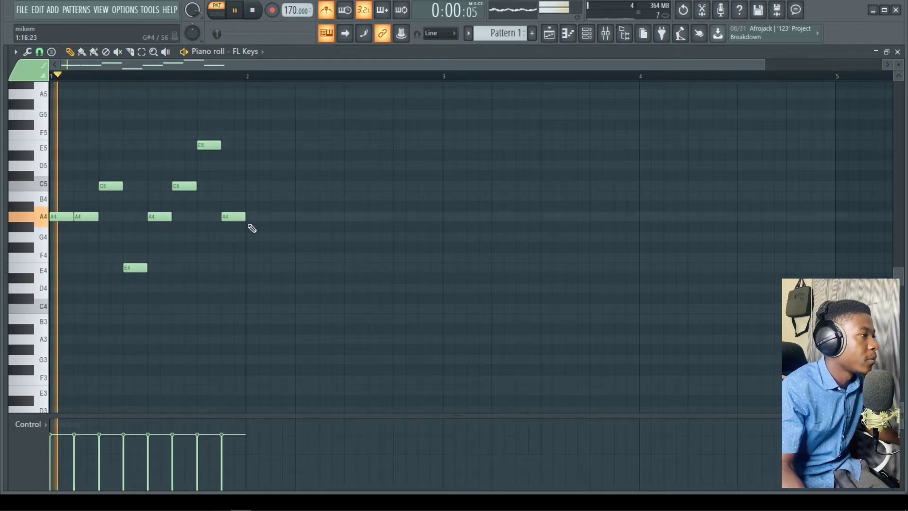
Step: Duplicate all bar 1 notes into bar 2, transpose the copy up three semitones, and play both bars
left_click_drag(268, 301, 35, 127)
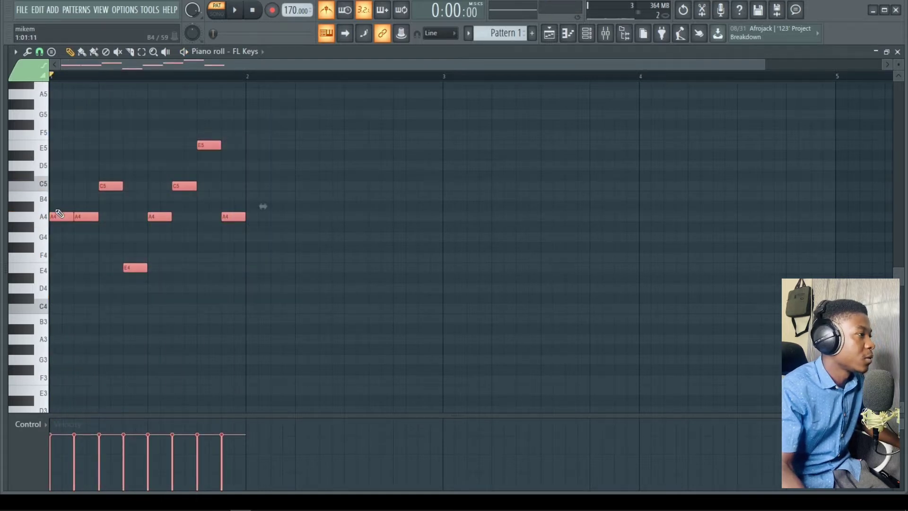
mouse_move(60, 220)
left_mouse_down()
mouse_move(296, 221)
mouse_move(256, 220)
left_mouse_up()
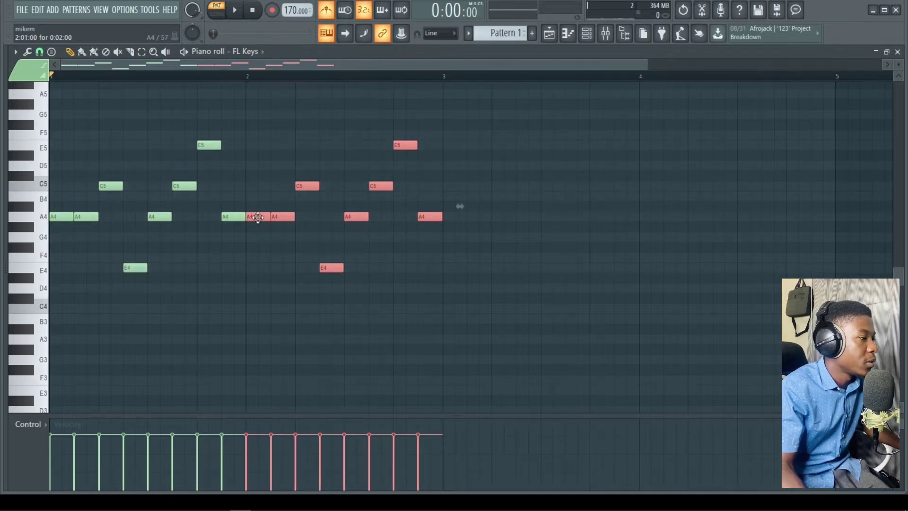
key("Up")
key("Up")
key("Up")
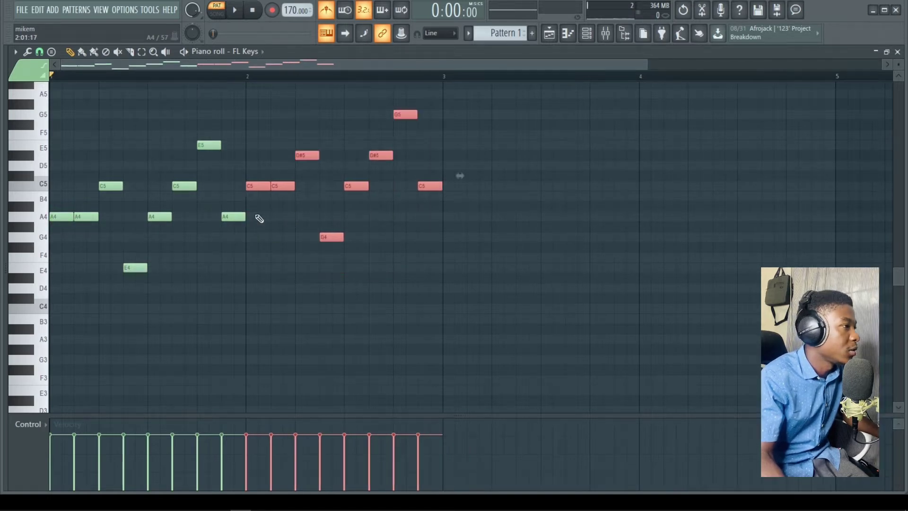
key("space")
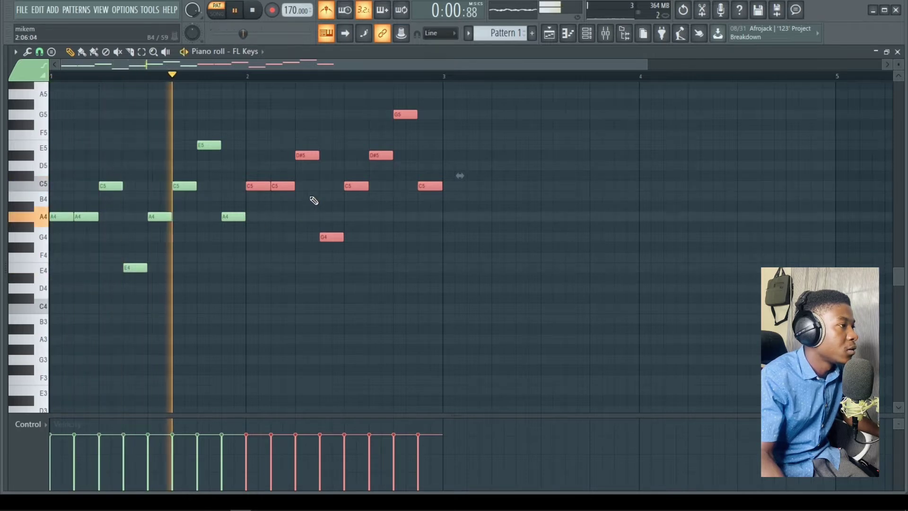
key("space")
left_click(310, 197, "ctrl")
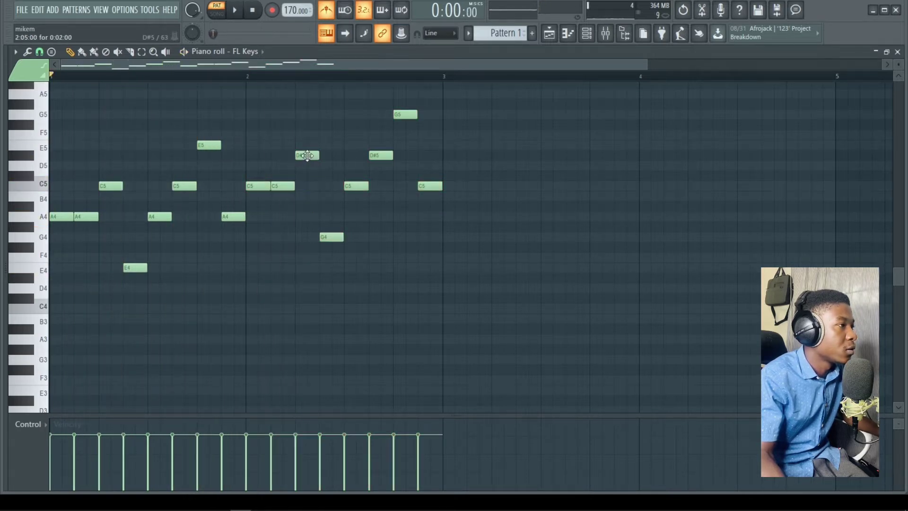
Step: Raise the third note of bar 2 to G5, keep the fourth at G4, and play the melody back
left_click_drag(307, 155, 305, 105)
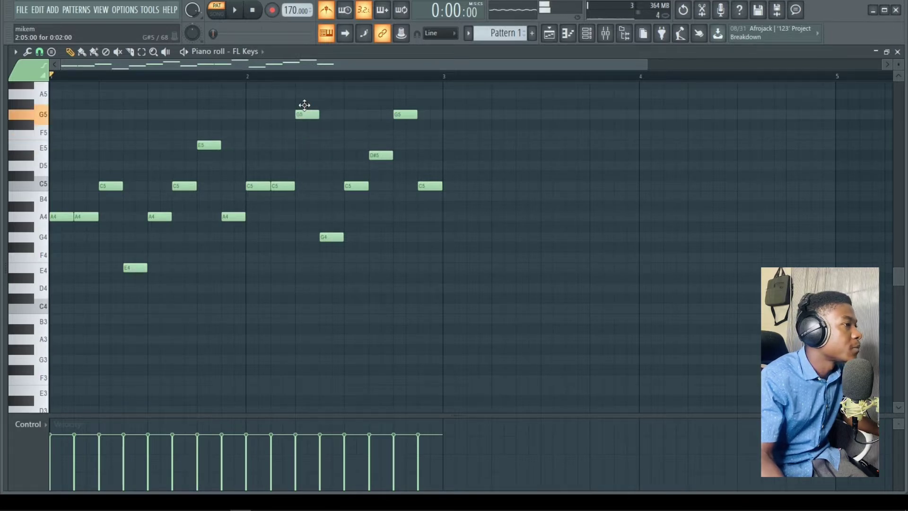
left_click(333, 237)
mouse_move(333, 246)
left_mouse_down()
mouse_move(332, 276)
mouse_move(327, 232)
left_mouse_up()
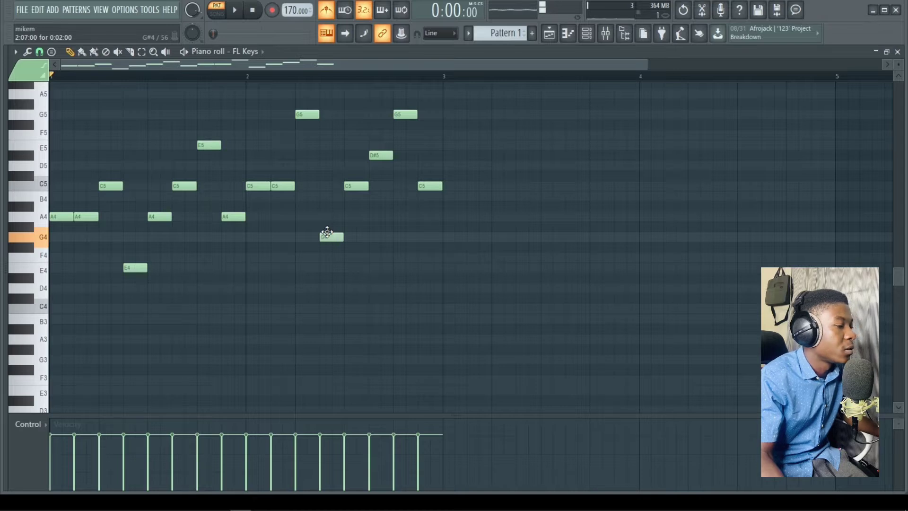
key("space")
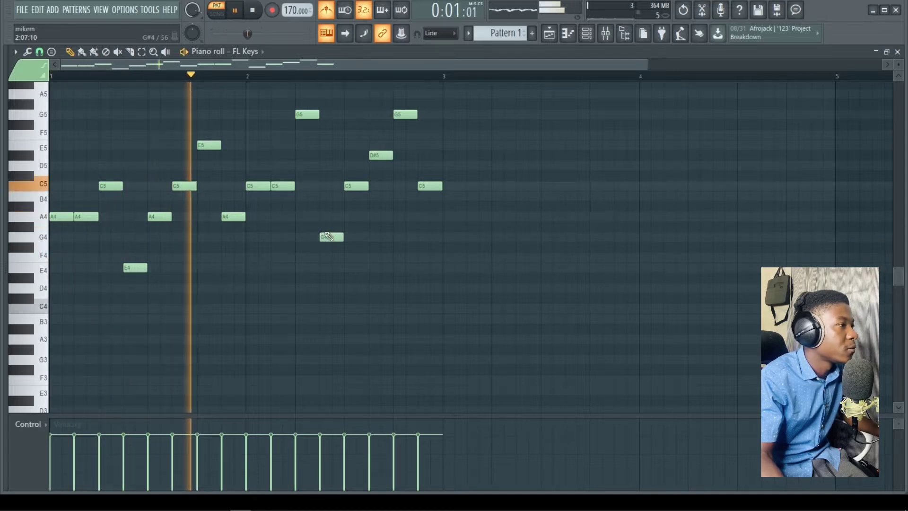
key("space")
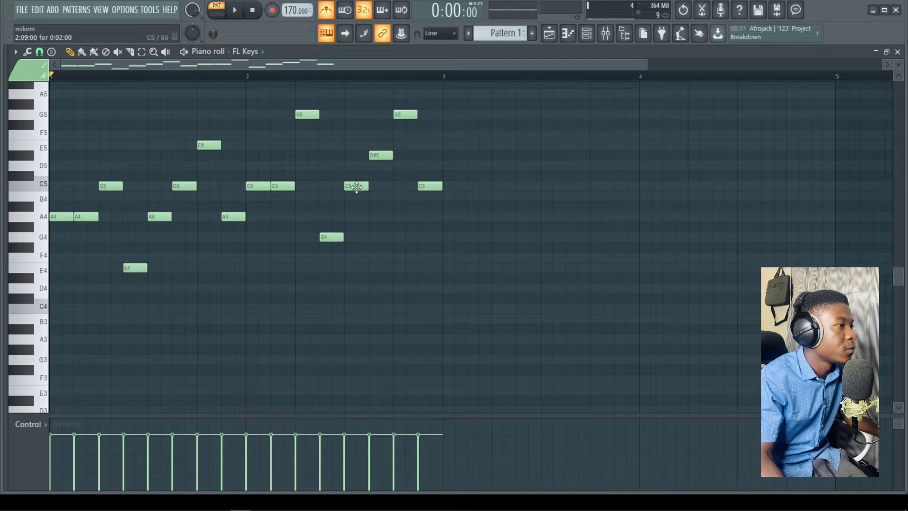
Step: Lower the third and sixth notes of bar 2 to D5 and the fourth to D4, and play the melody back
left_click(356, 187)
left_click(378, 157)
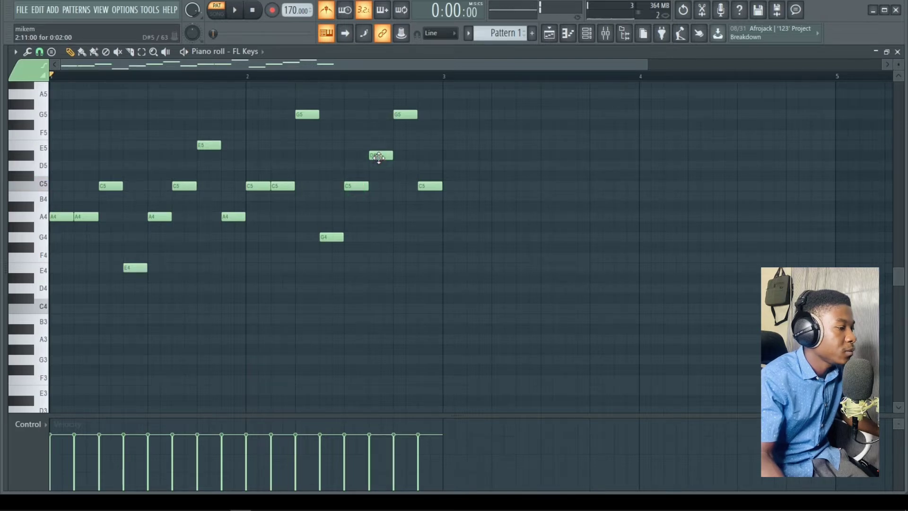
left_click(379, 158)
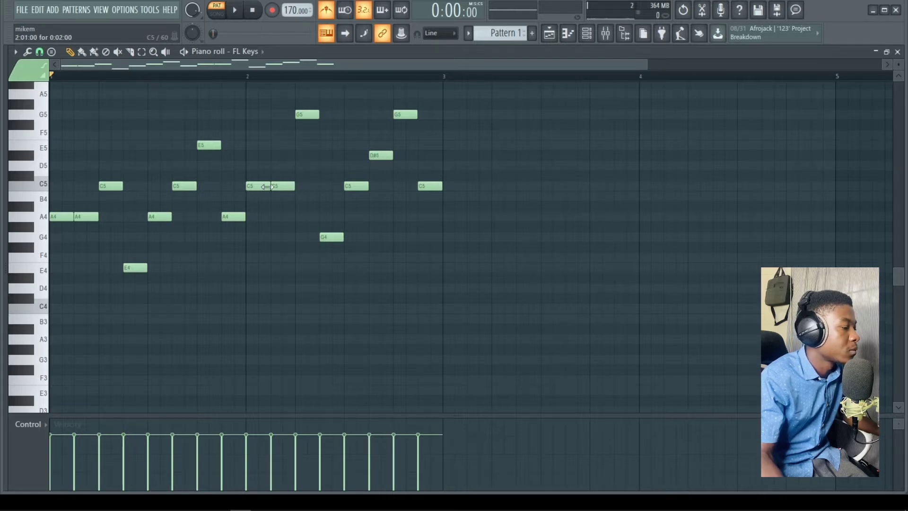
left_click_drag(305, 115, 304, 156)
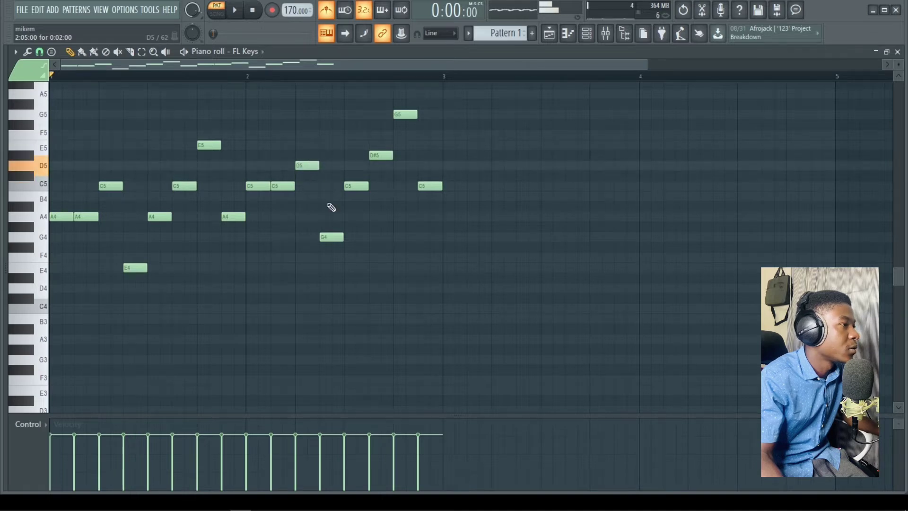
left_click(331, 237)
left_click_drag(332, 237, 326, 288)
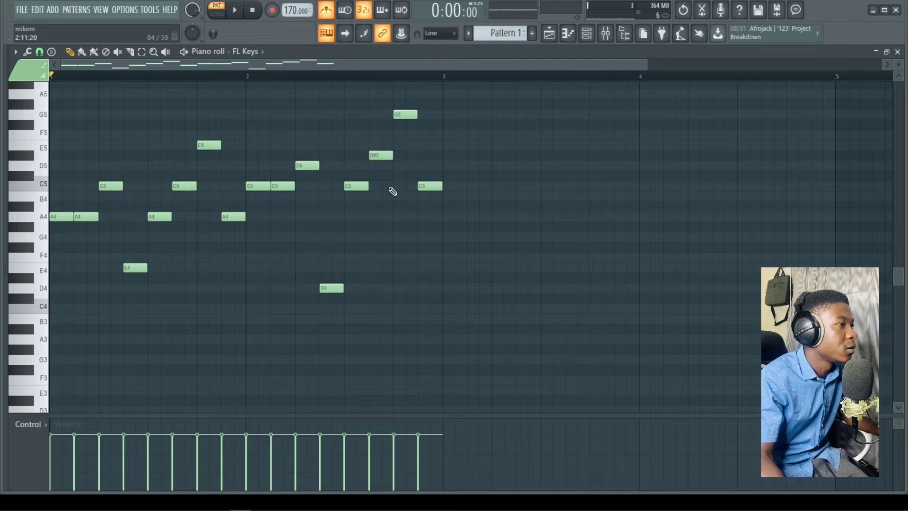
left_click_drag(381, 158, 383, 166)
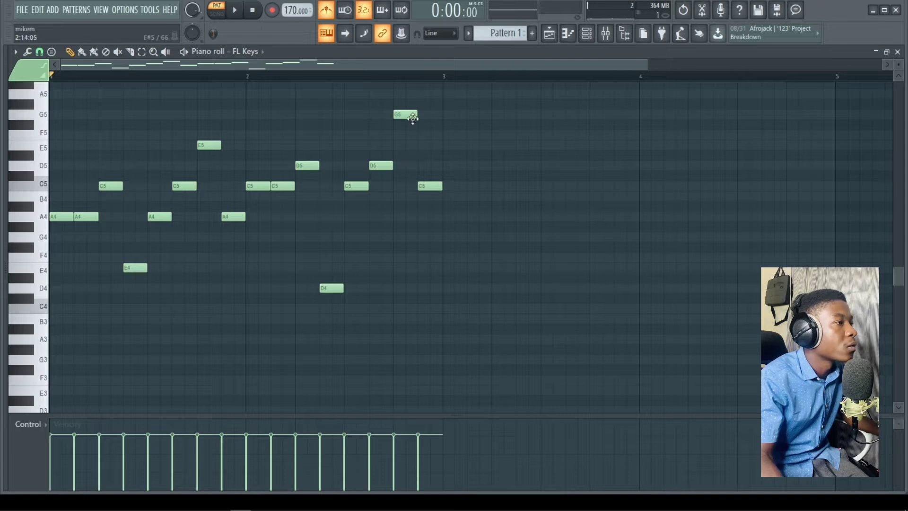
key("space")
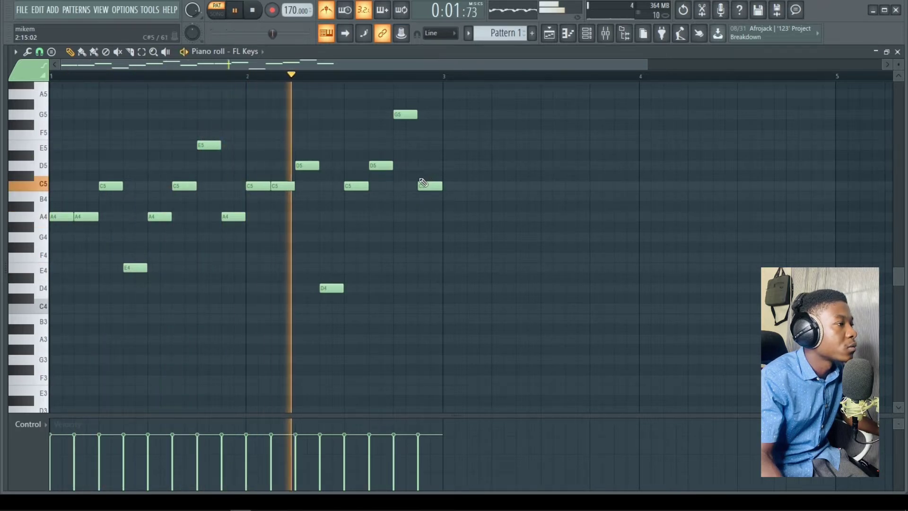
key("space")
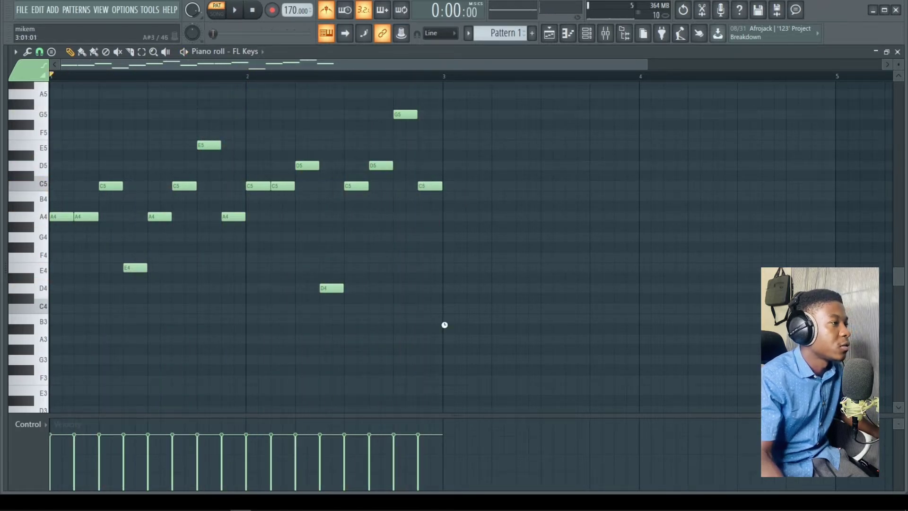
Step: Duplicate the bar 2 notes into bar 3 and transpose the copy up four semitones so it starts on E5
left_click_drag(445, 326, 255, 90)
left_click(255, 193)
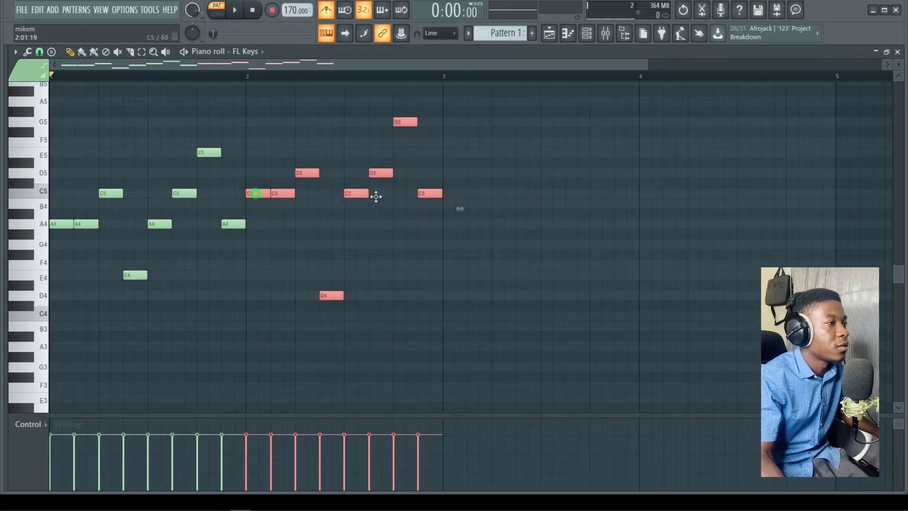
key("ctrl+b")
left_click_drag(463, 196, 452, 197)
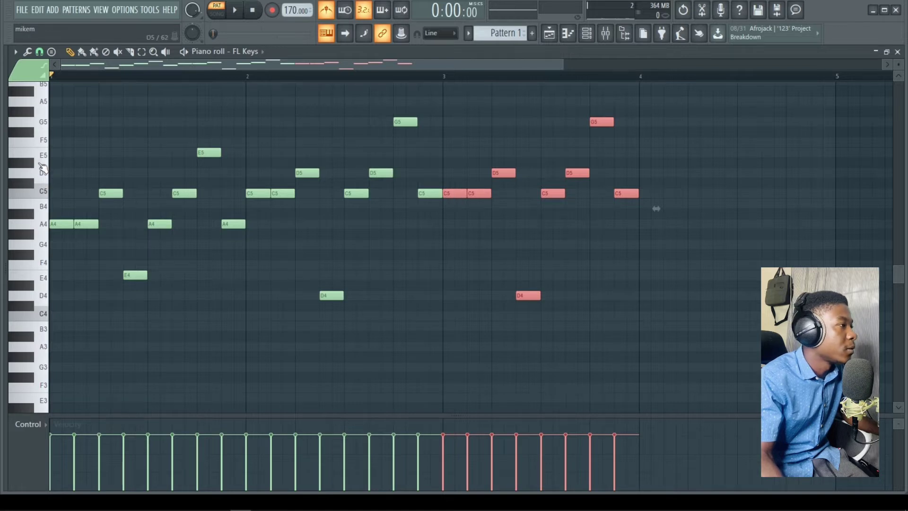
left_click(43, 160)
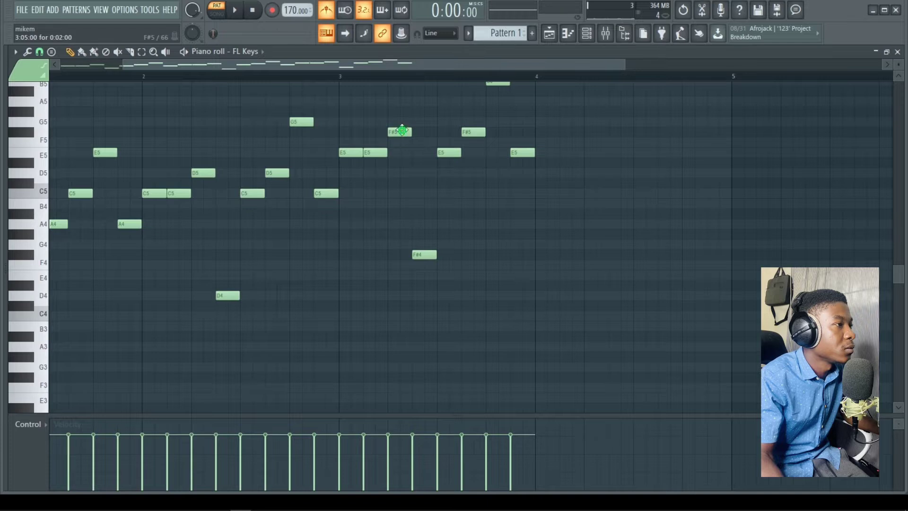
Step: Raise the third and sixth notes of bar 3 to G5 and the fourth to G4, and start playback to check
left_click_drag(402, 130, 402, 122)
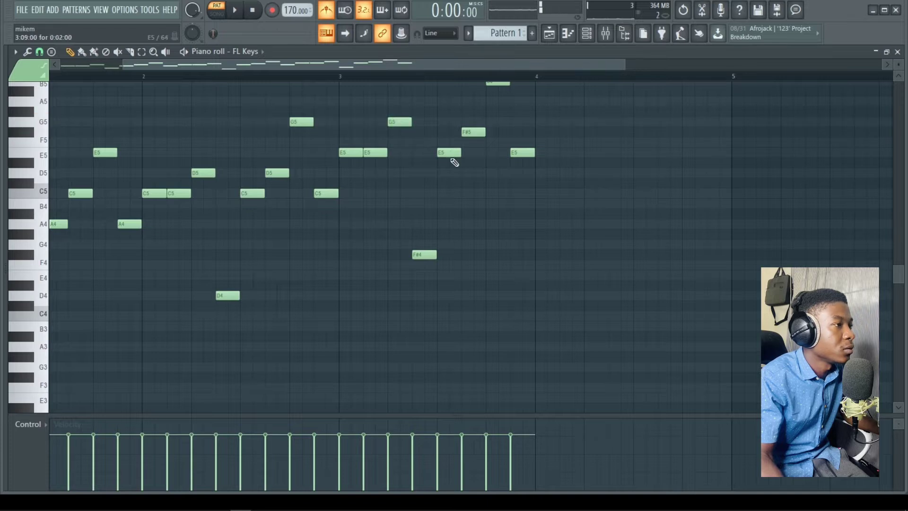
left_click_drag(426, 254, 424, 233)
scroll(424, 234, "up", 2)
left_click_drag(474, 194, 491, 179)
key("space")
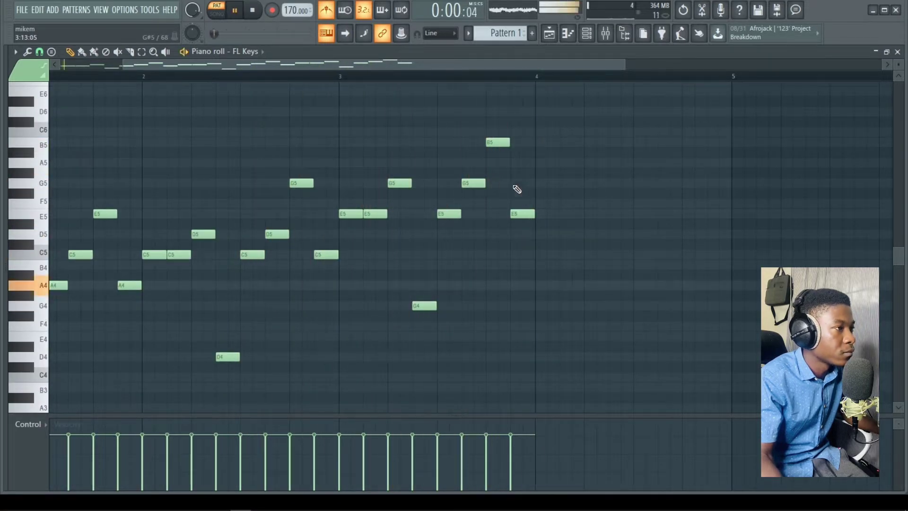
key("space")
Step: Duplicate the bar 3 notes into bar 4 and transpose the copy down two semitones so it starts on D5
left_click_drag(553, 325, 353, 128)
left_click_drag(348, 213, 552, 239)
left_click(46, 235)
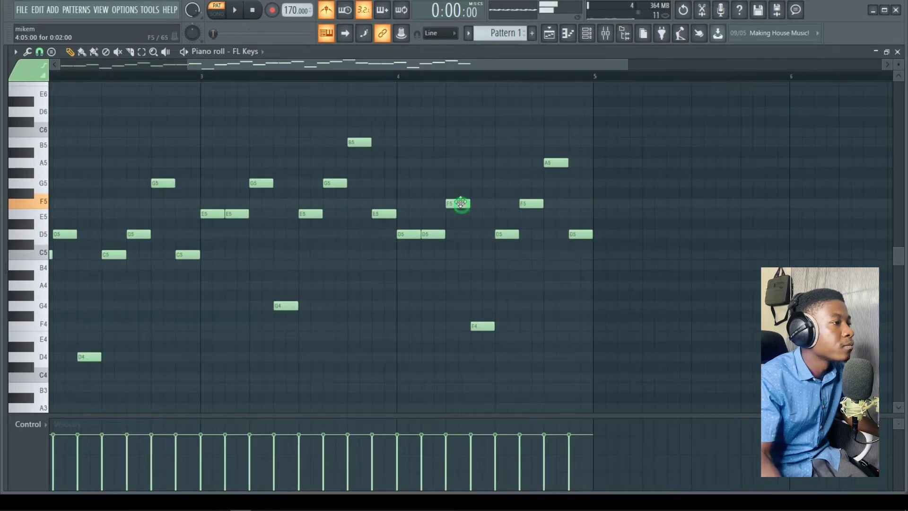
Step: Raise the third and sixth notes of bar 4 to F#5 and the fourth to F#4, and play all four bars
left_click_drag(459, 203, 459, 193)
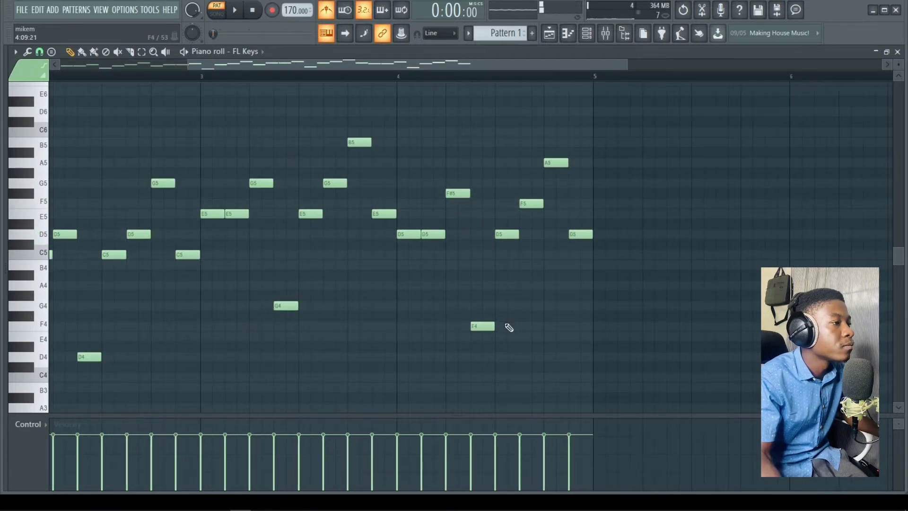
left_click_drag(477, 326, 477, 315)
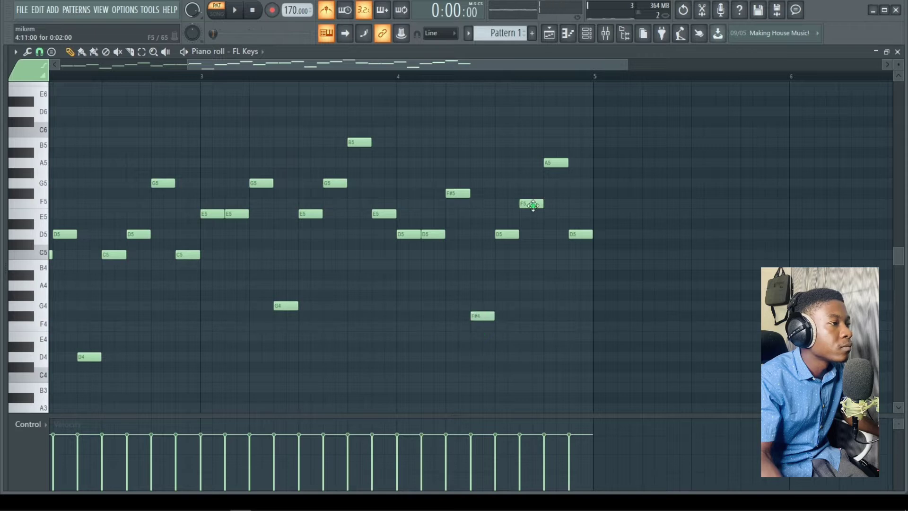
left_click_drag(533, 205, 533, 194)
key("space")
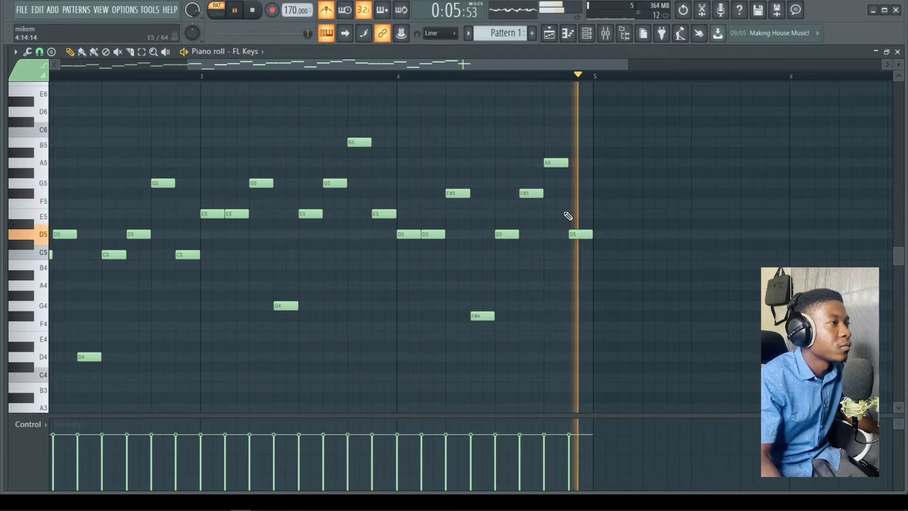
key("space")
Step: Add a bass note on A3 at the start of bar 1 and lengthen it to fill the whole bar
left_click_drag(519, 65, 104, 208)
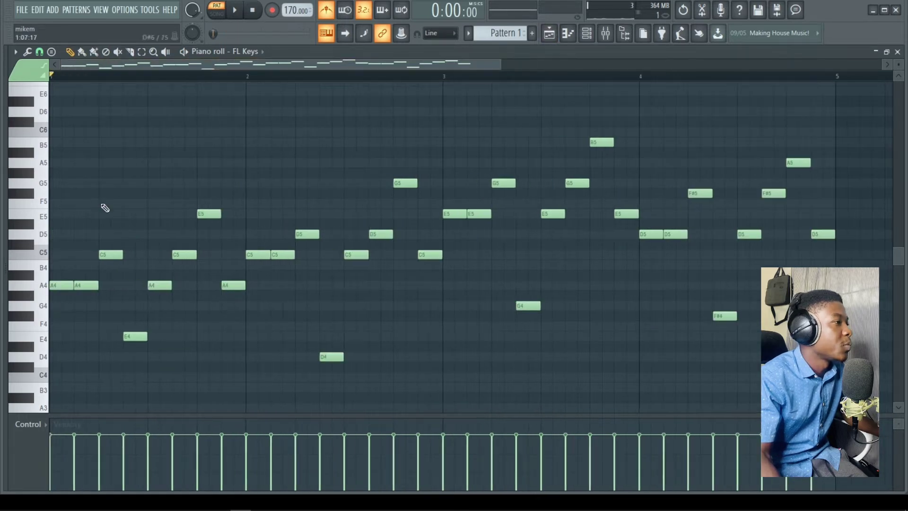
scroll(81, 243, "down", 4)
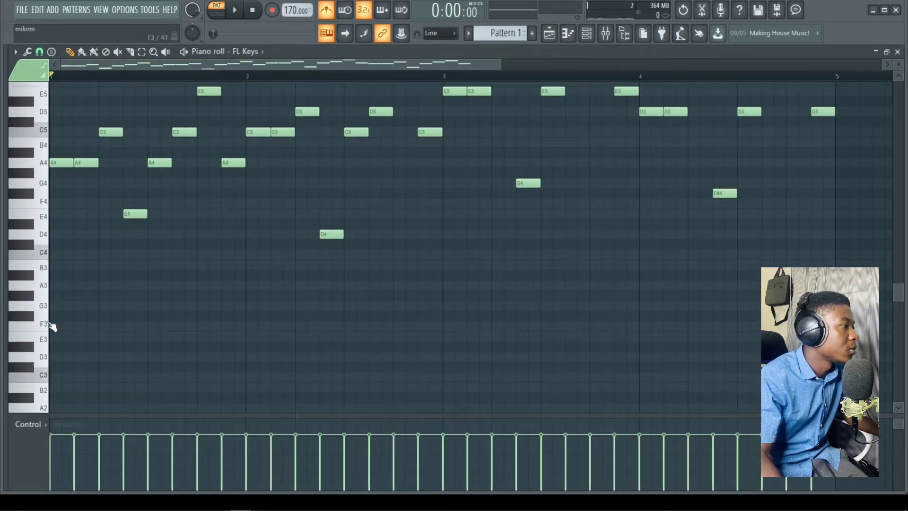
left_click(43, 290)
left_click(53, 285)
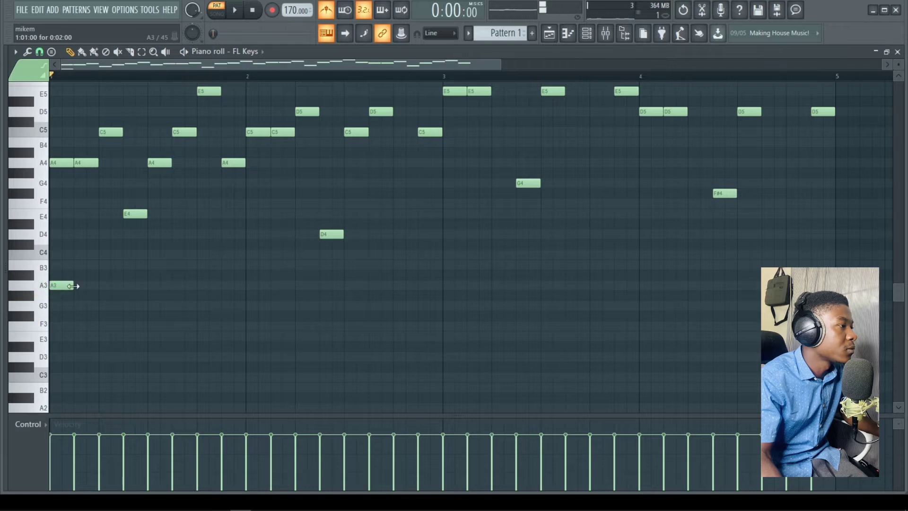
left_click_drag(74, 285, 221, 285)
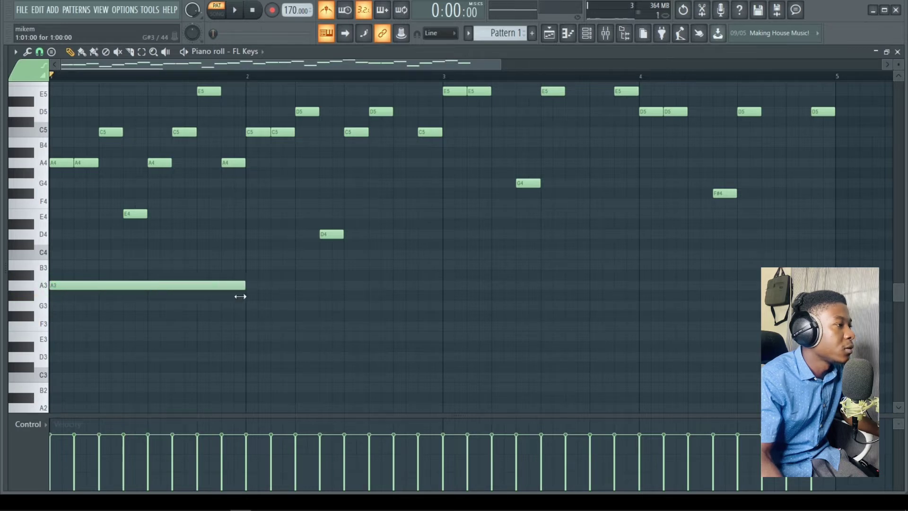
left_click(237, 286)
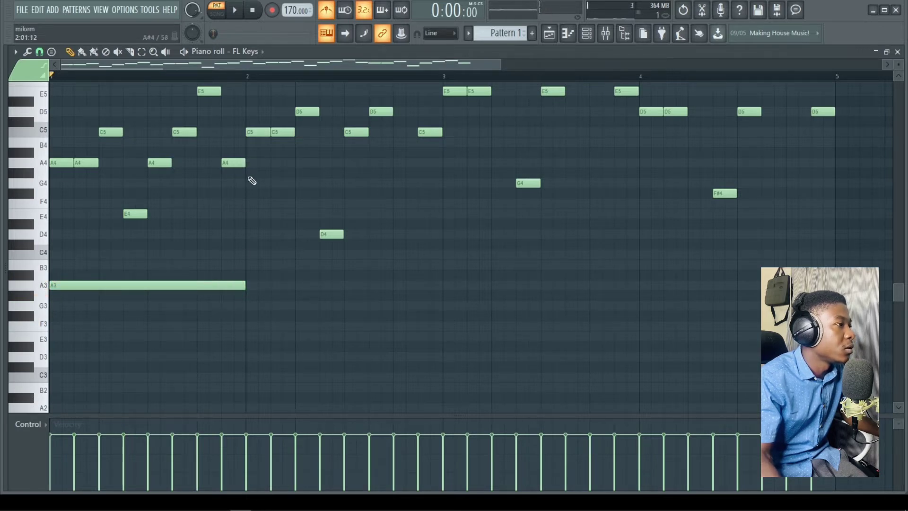
Step: Add one-bar bass notes on C4 in bar 2, E4 in bar 3 and D4 in bar 4, and play the pattern
left_click(251, 255)
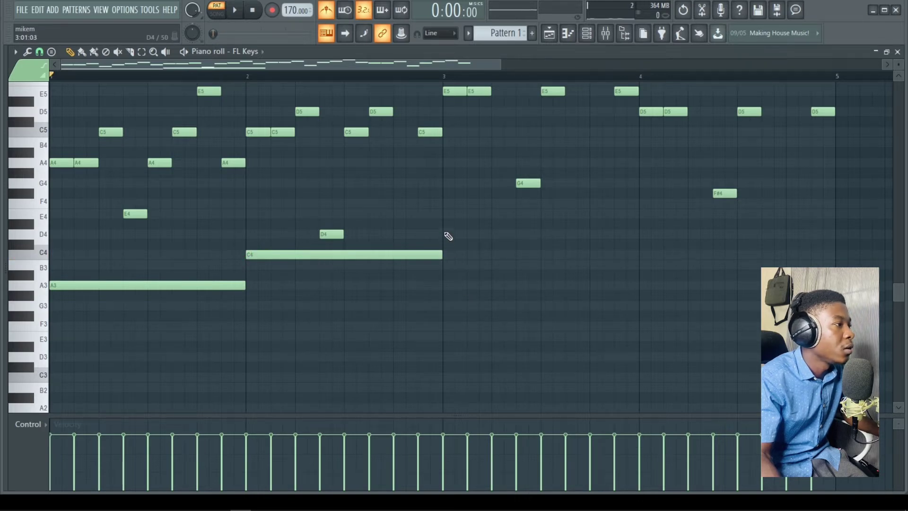
left_click_drag(448, 236, 460, 215)
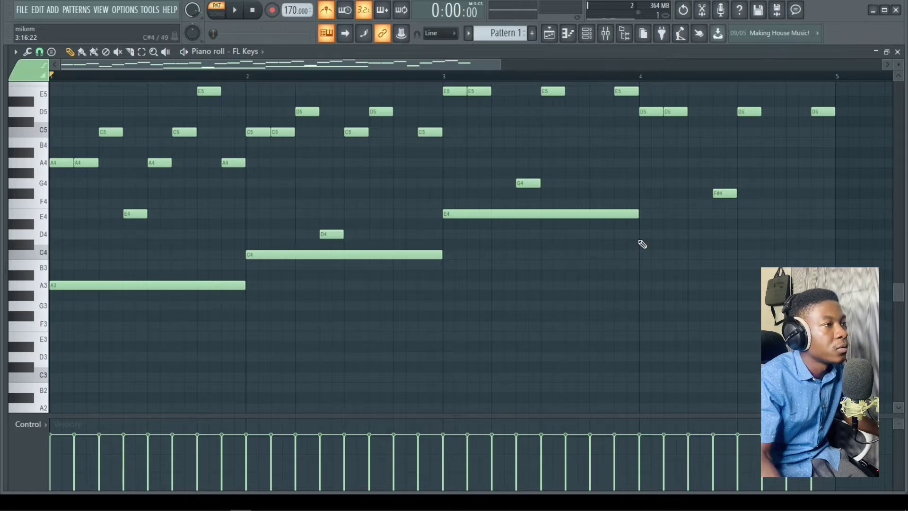
left_click(641, 235)
key("space")
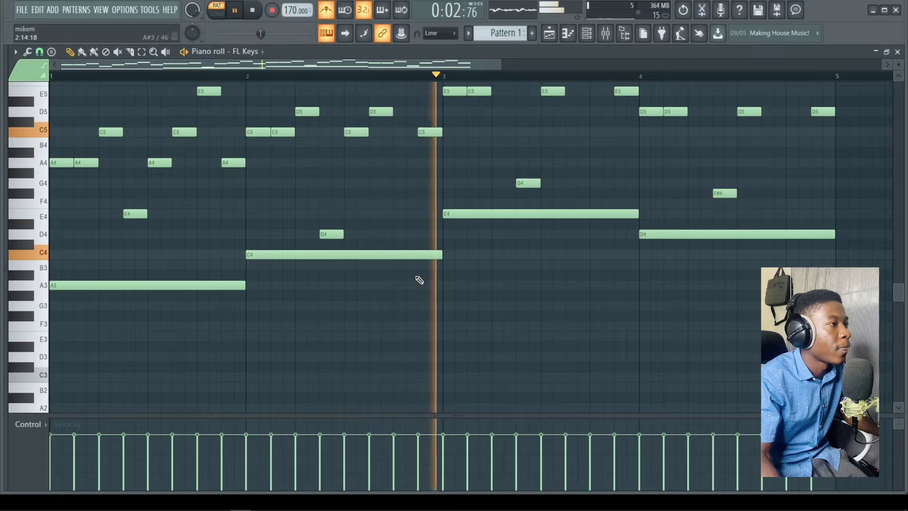
left_click_drag(425, 65, 464, 65)
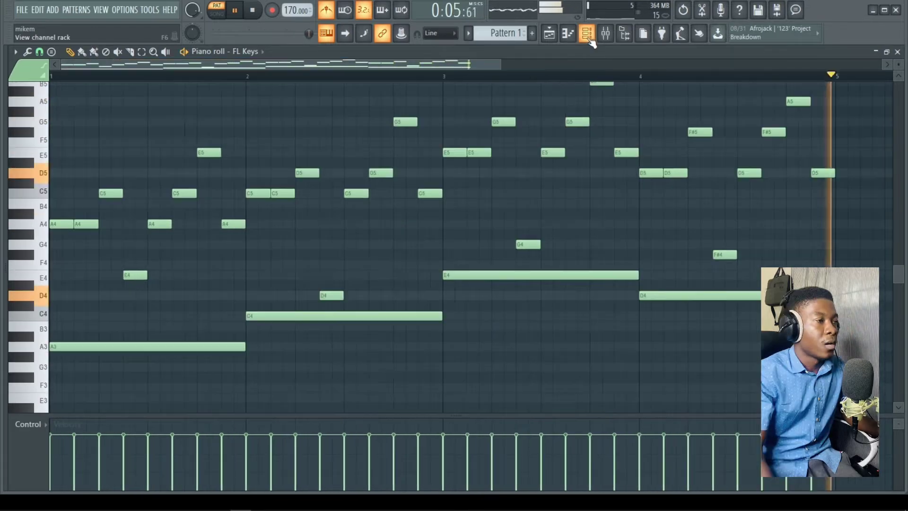
key("space")
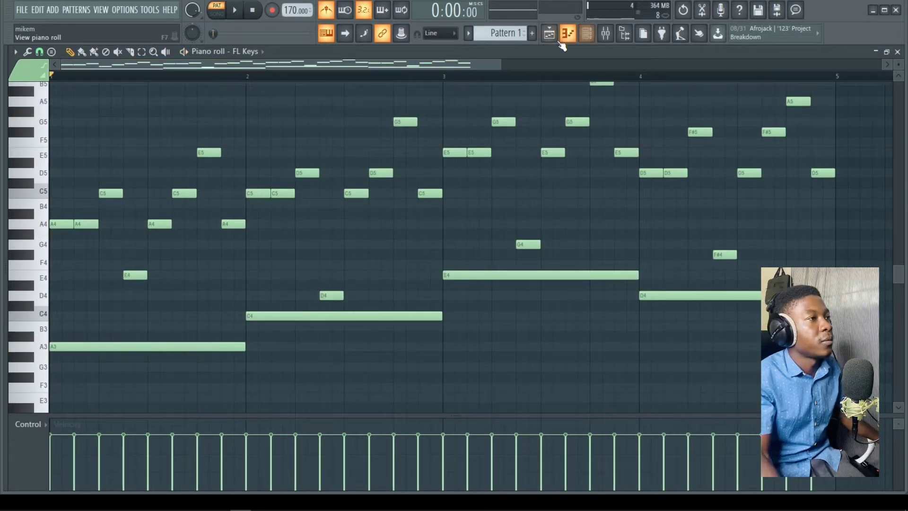
Step: Replace the FL Keys channel's instrument with VinylGuitar
left_click(549, 34)
left_click(587, 33)
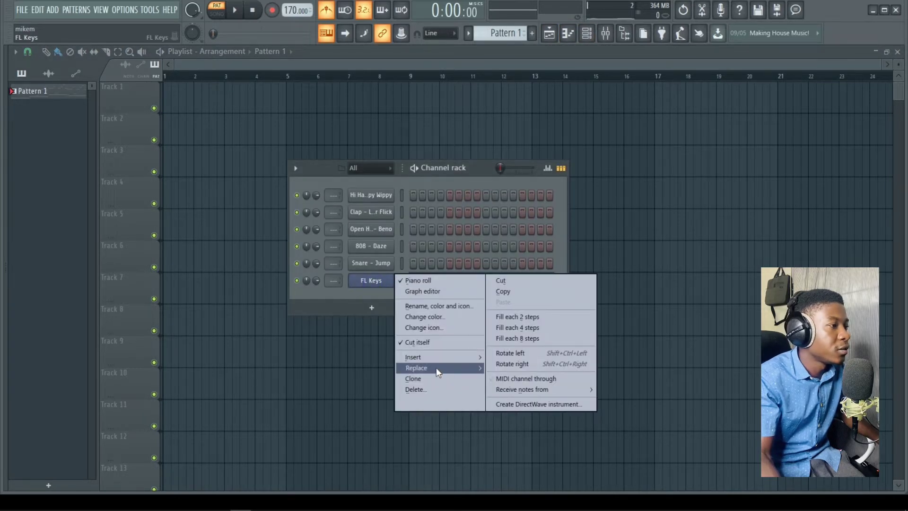
mouse_move(436, 367)
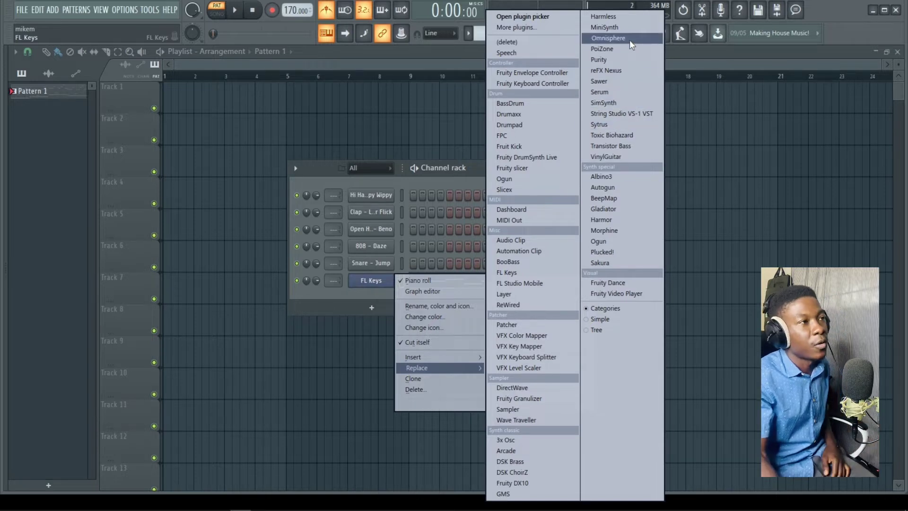
left_click(628, 158)
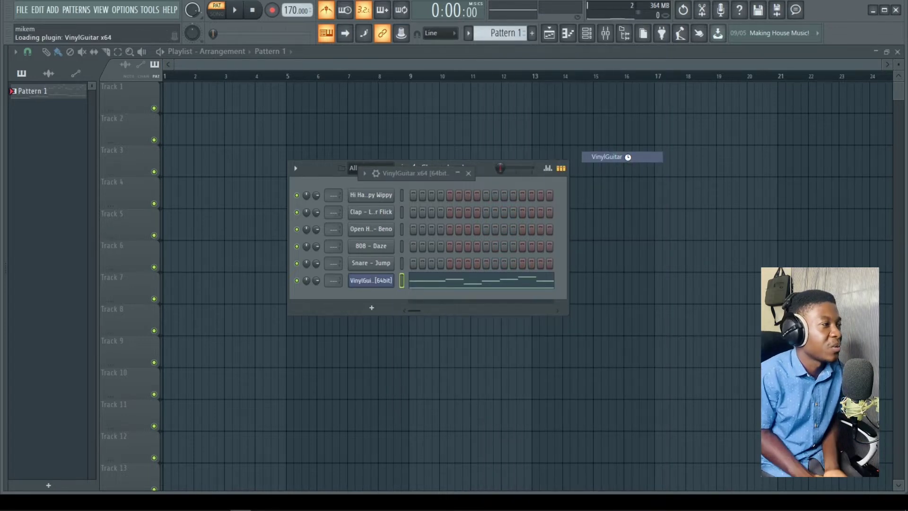
Step: Play the pattern with the VinylGuitar sound and view its notes in the piano roll
left_click(377, 286)
key("space")
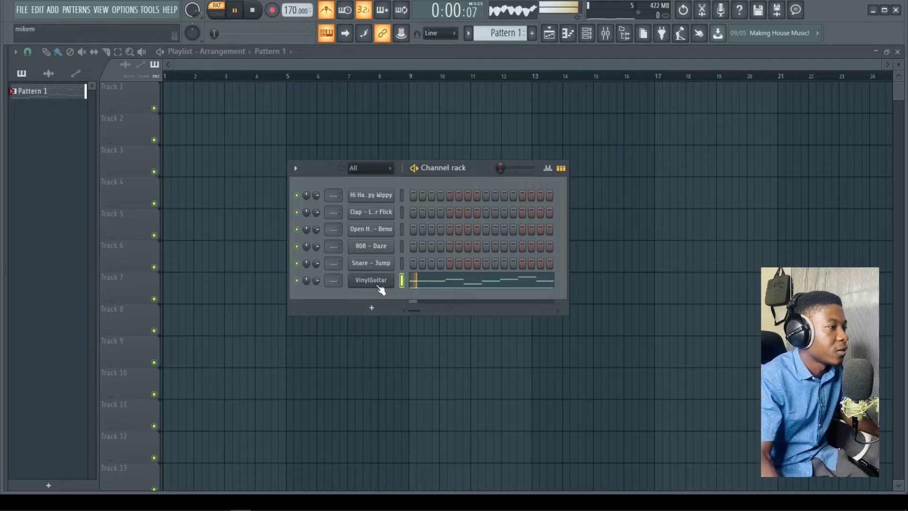
left_click(422, 287)
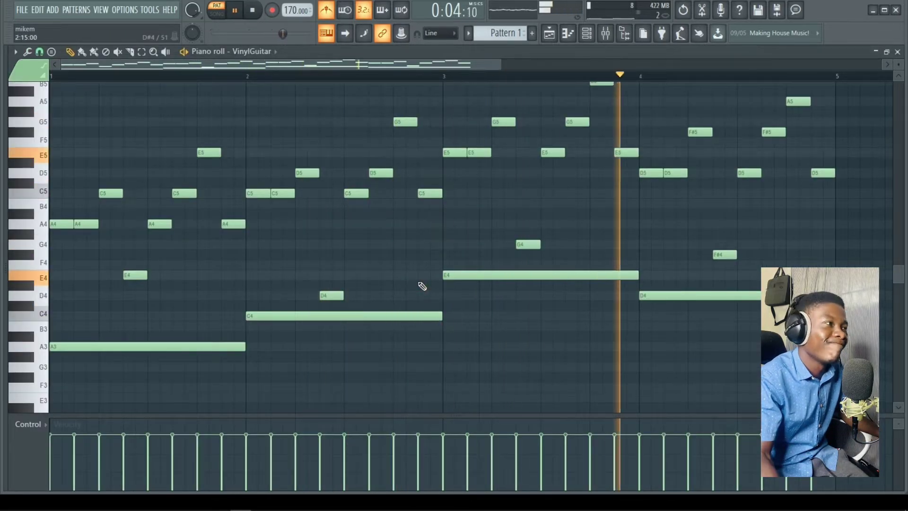
key("space")
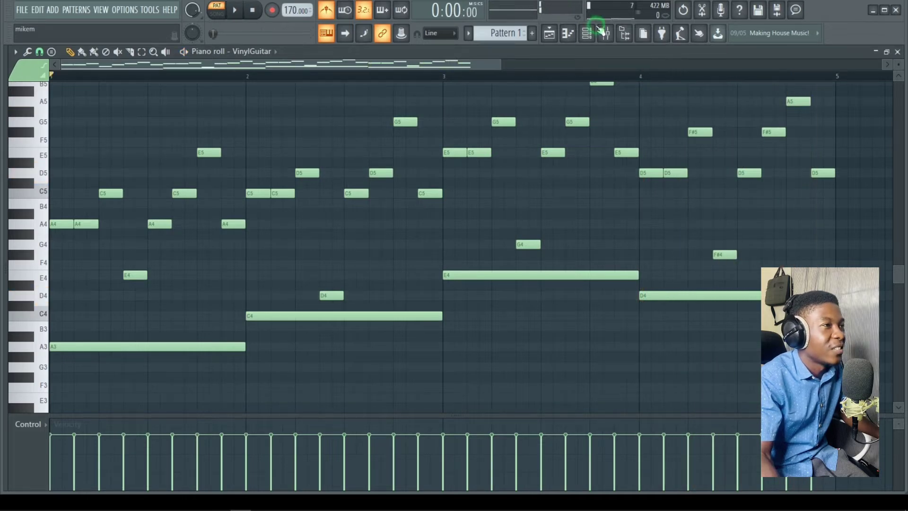
Step: Replace VinylGuitar with Omnisphere and load the patch Fingerstyle Acoustic 18 string a from the Guitars category
left_click(595, 33)
right_click(371, 281)
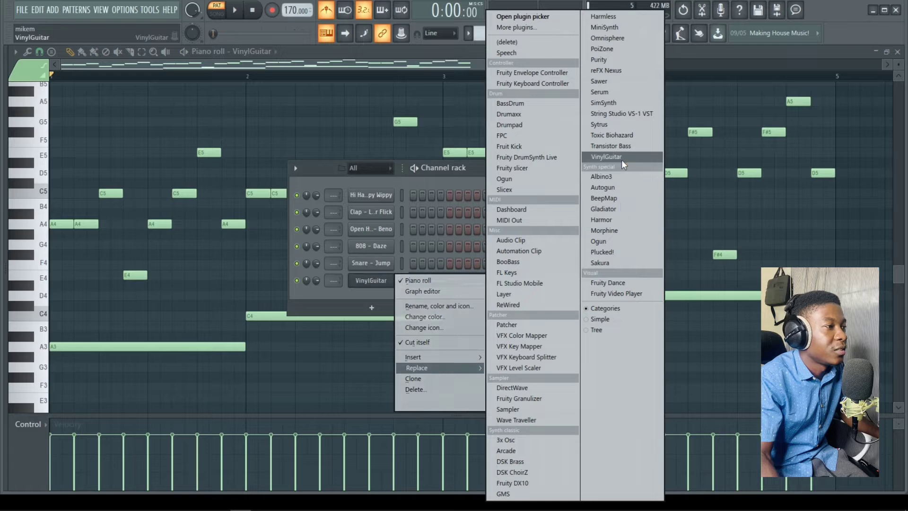
left_click(630, 38)
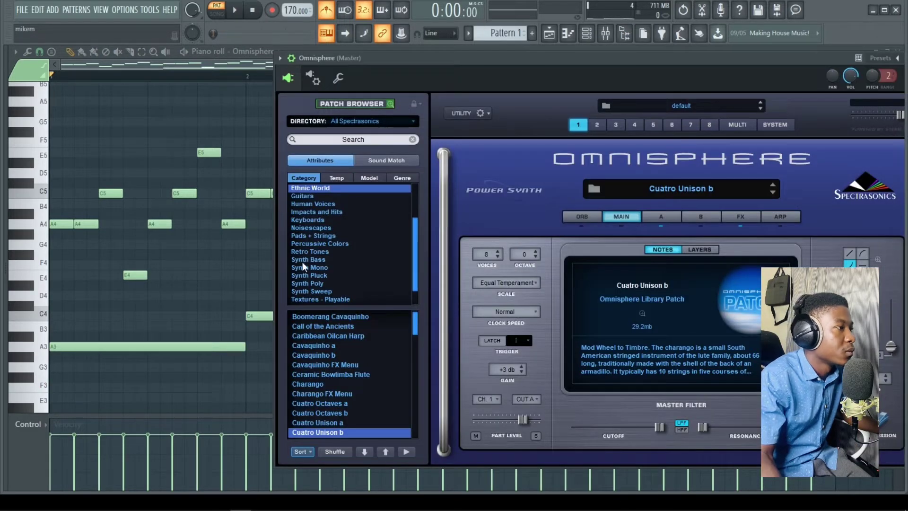
left_click(311, 197)
left_click(362, 386)
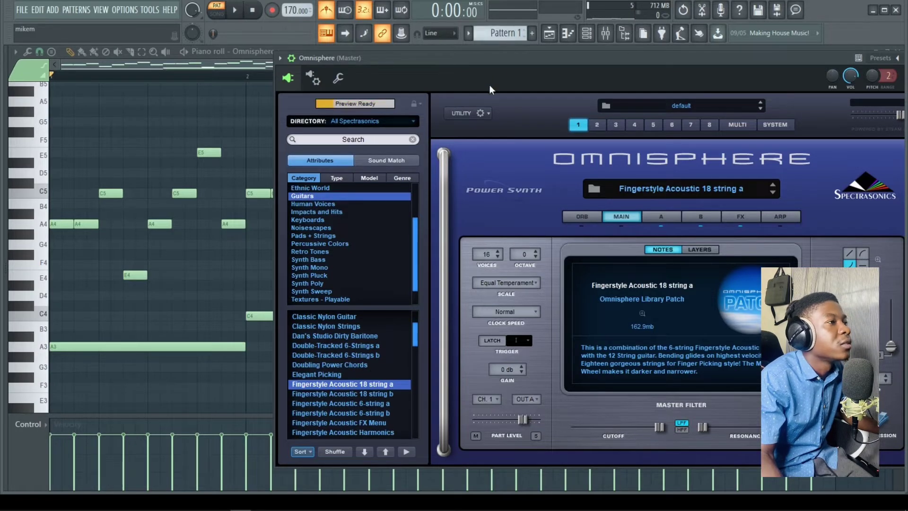
Step: Play the pattern with the Fingerstyle Acoustic 18 string a patch, and try Classic Nylon Strings on it as well
key("space")
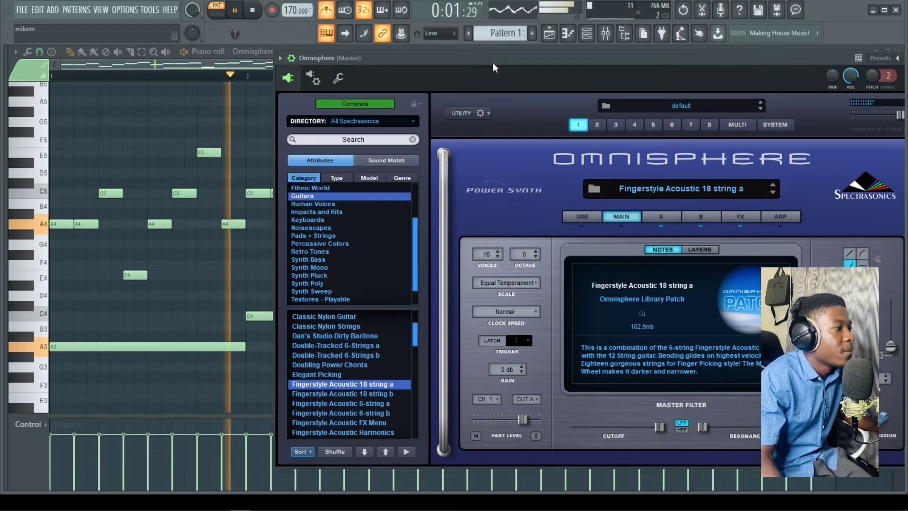
scroll(359, 353, "down", 2)
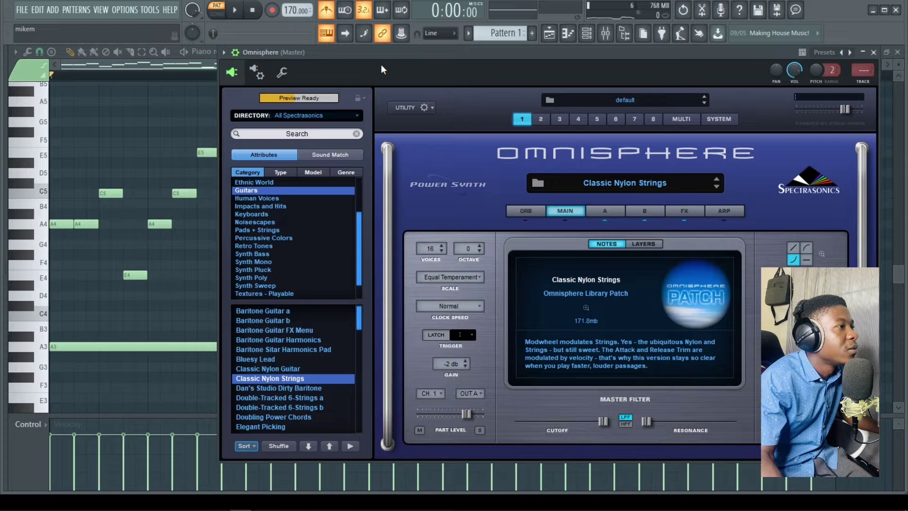
key("space")
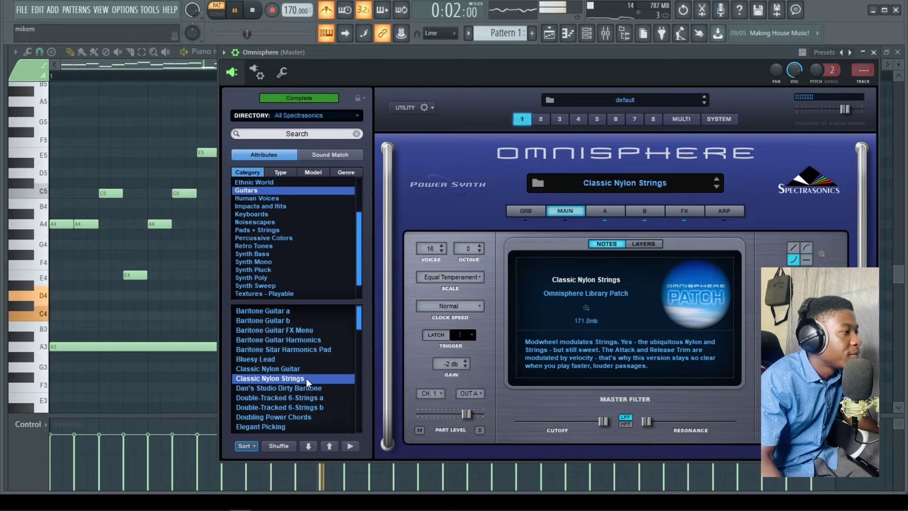
key("space")
Step: Load the Classic Nylon Guitar patch in Omnisphere, play the pattern with it and close the instrument
left_click(297, 369)
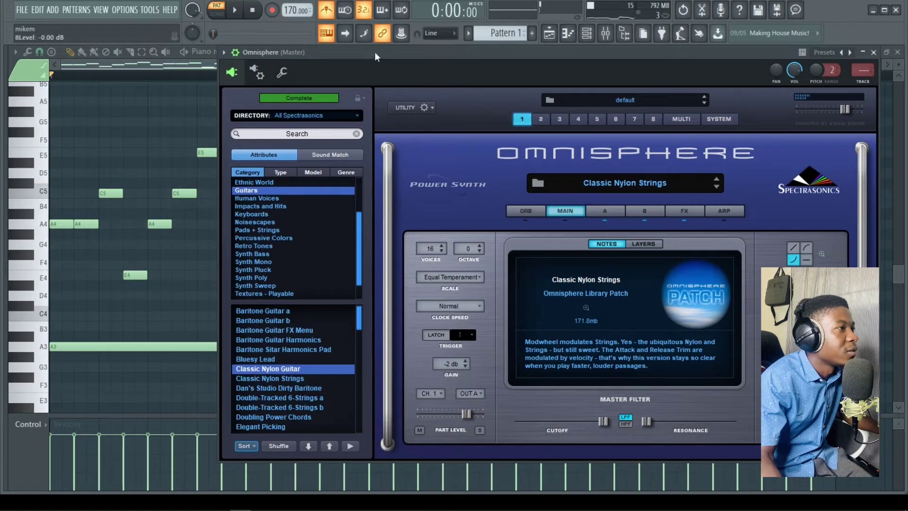
key("space")
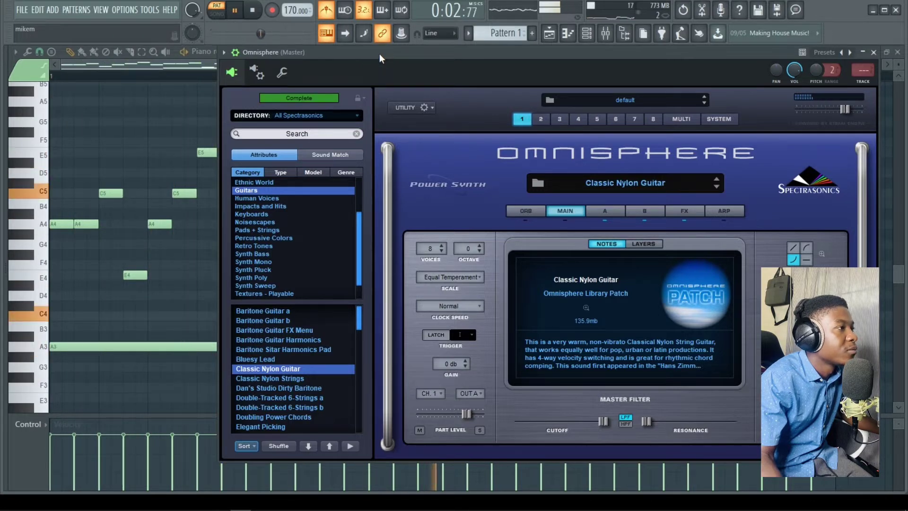
key("space")
left_click(875, 54)
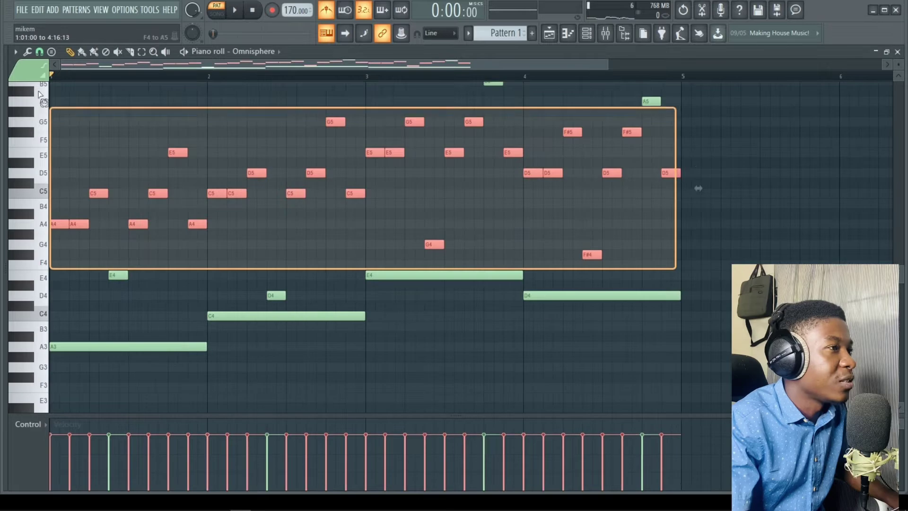
Step: Select all short melody notes, leaving out the four long bass notes, and randomize their velocities with the piano roll randomizer
scroll(43, 87, "up", 3)
left_click(167, 352)
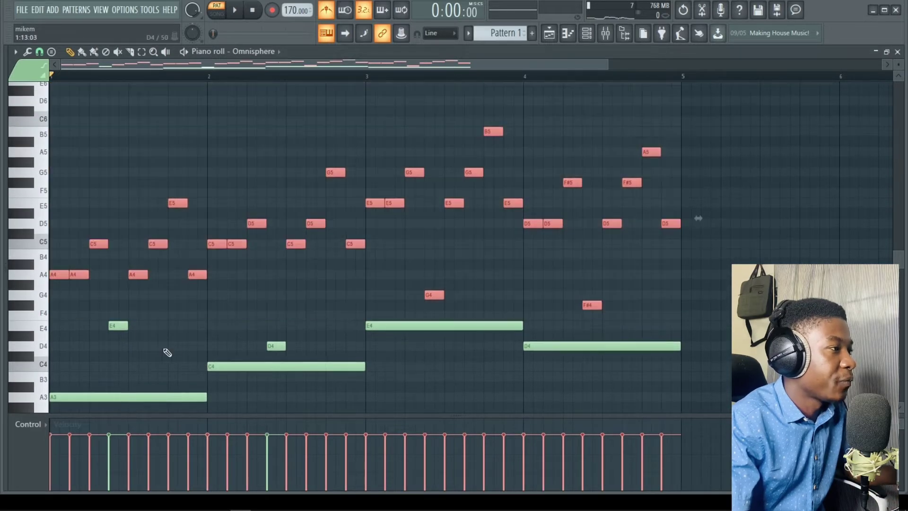
right_click(125, 327)
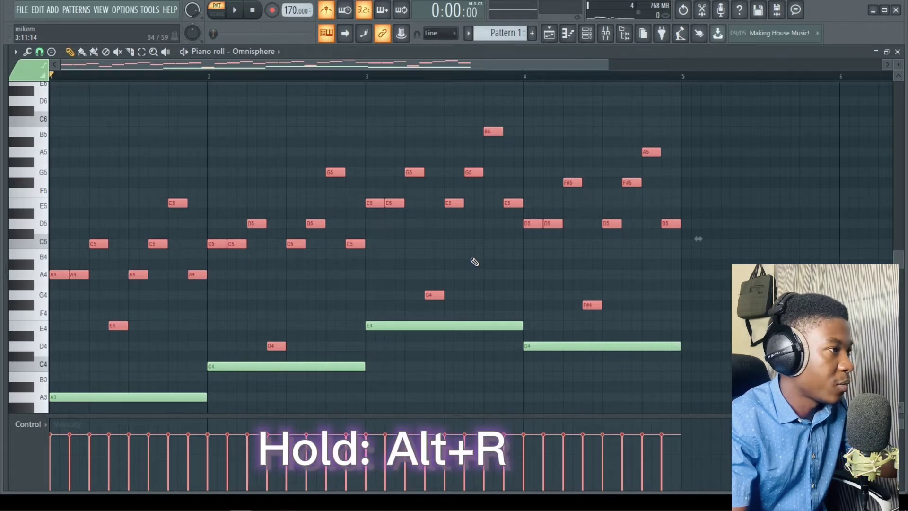
key("alt+r")
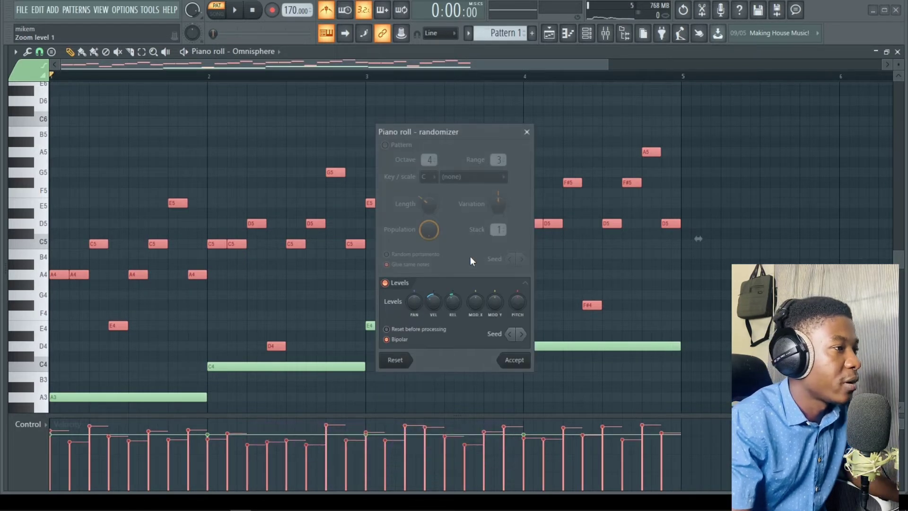
key("space")
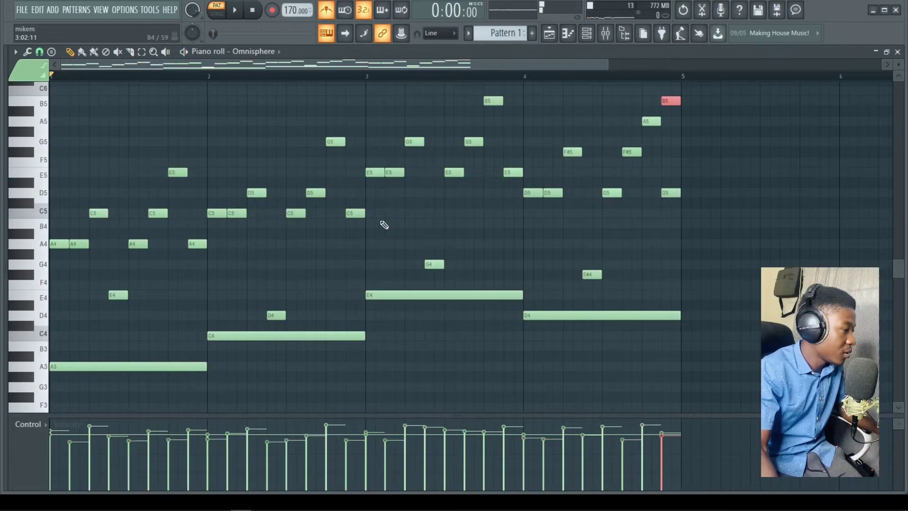
Step: Apply the strumizer to all notes with offset start and end times, and play the pattern
key("ctrl+a")
key("alt+s")
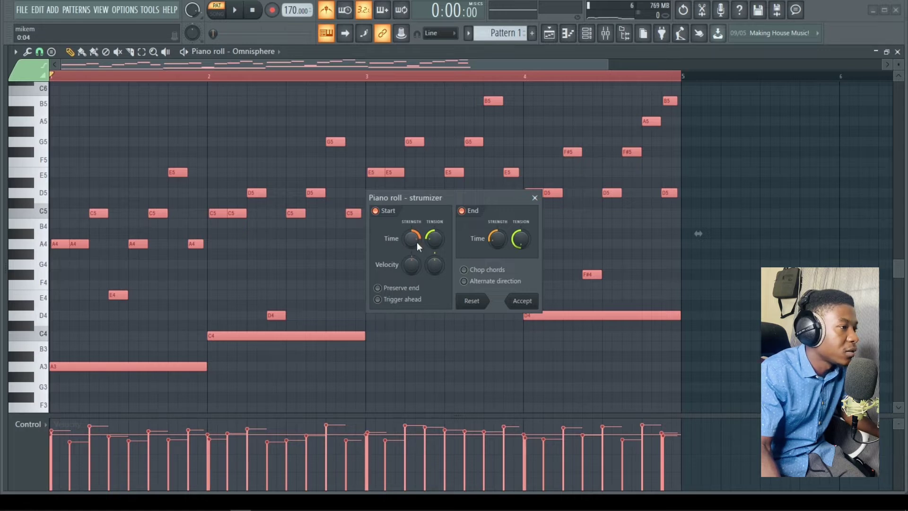
key("space")
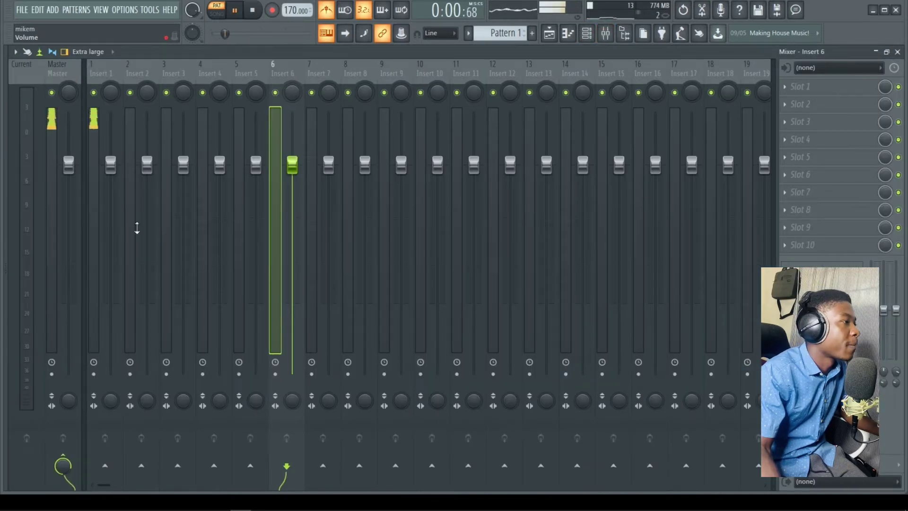
Step: Add Fruity Parametric EQ 2 to the first effect slot of mixer track Insert 1 with the 20Hz + 18kHz cut preset
left_click(98, 150)
key("space")
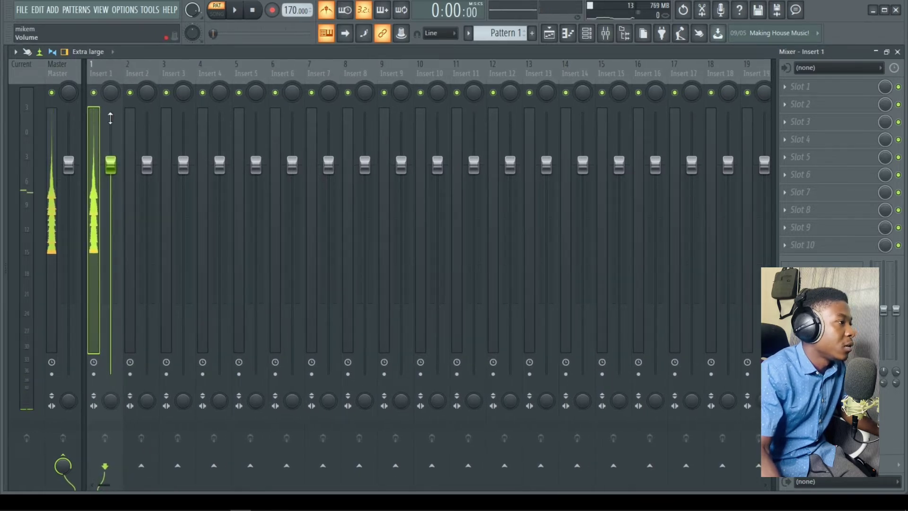
left_click(795, 86)
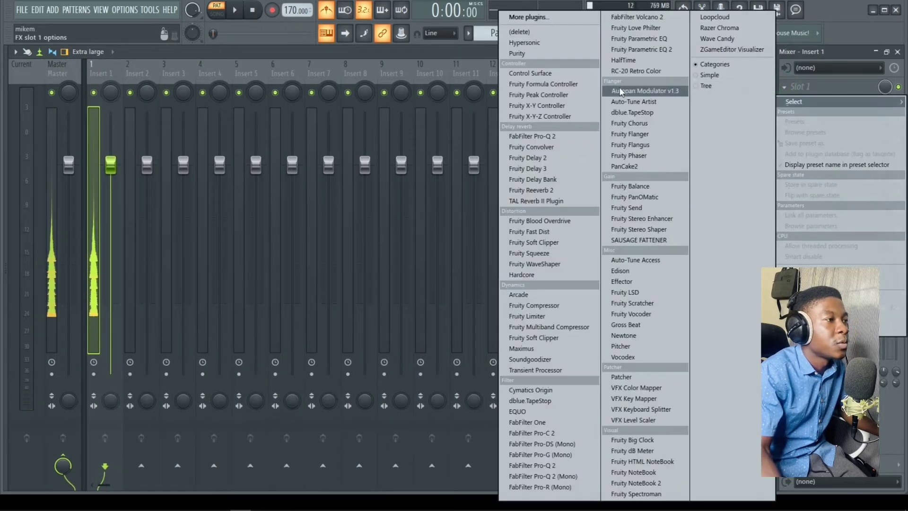
left_click(664, 49)
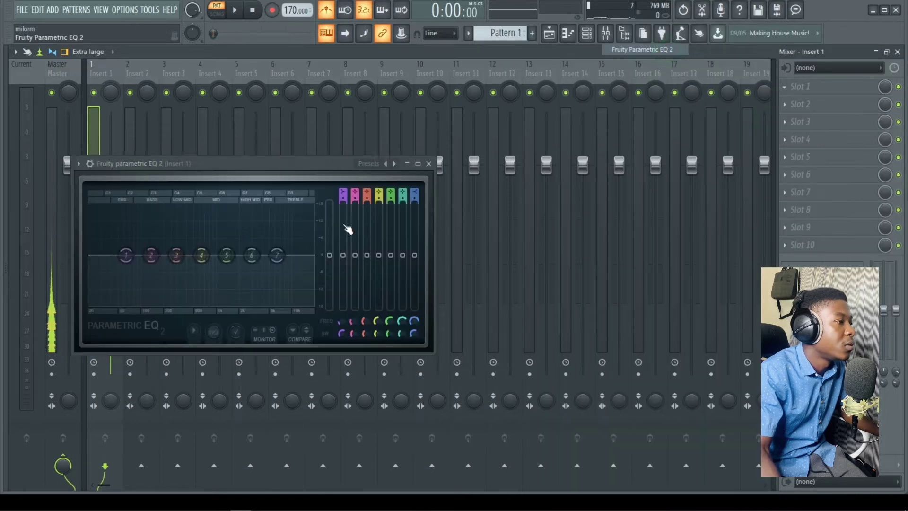
left_click(394, 163)
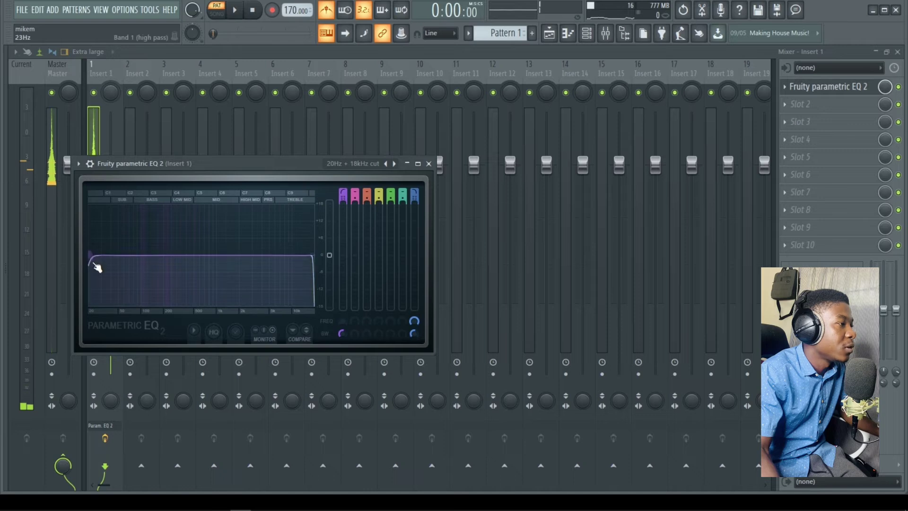
Step: Raise the EQ's band 1 high-pass cutoff to about 130 Hz while playing the pattern
left_click_drag(114, 255, 135, 256)
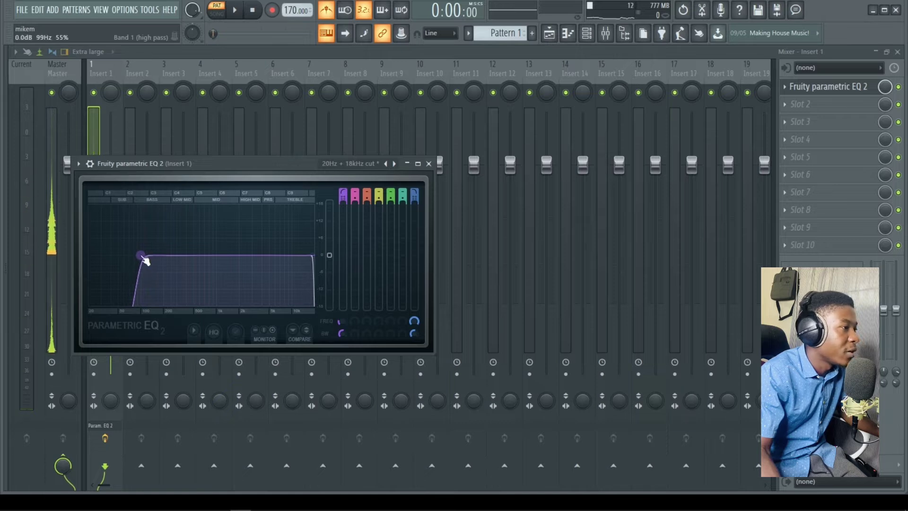
key("space")
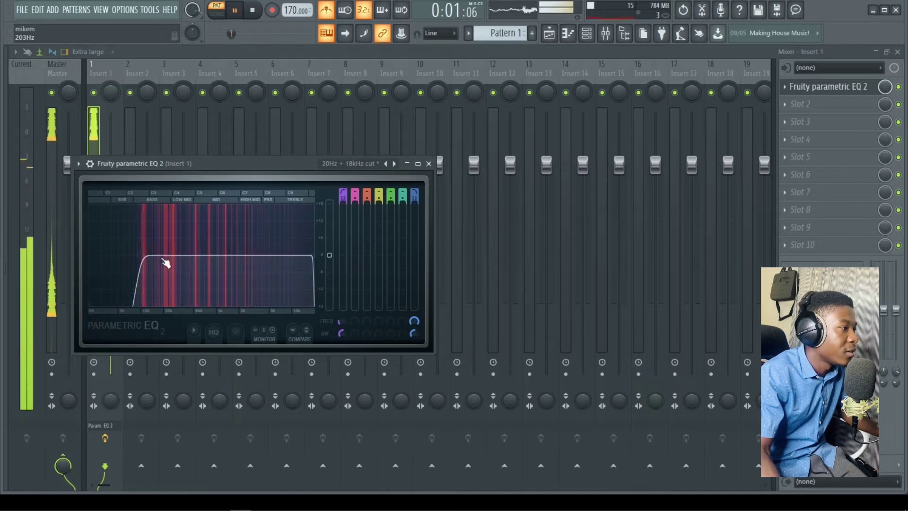
left_click_drag(138, 255, 151, 256)
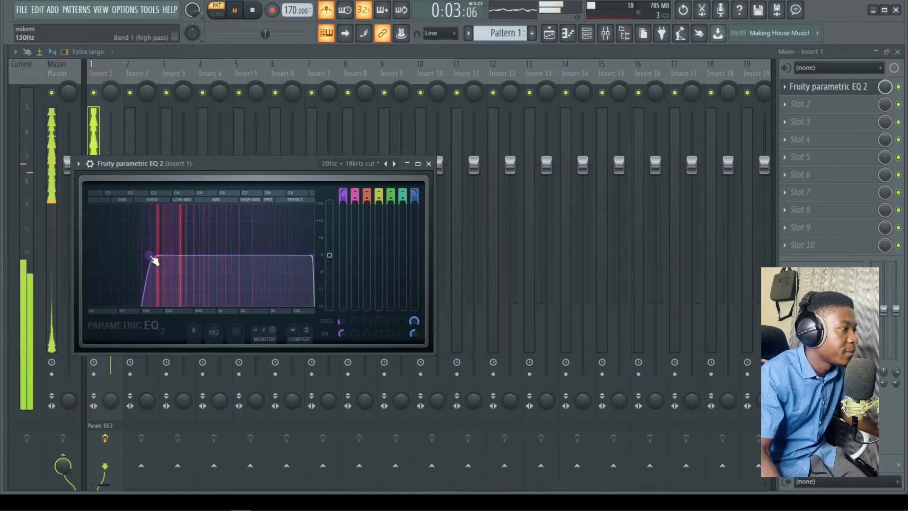
key("space")
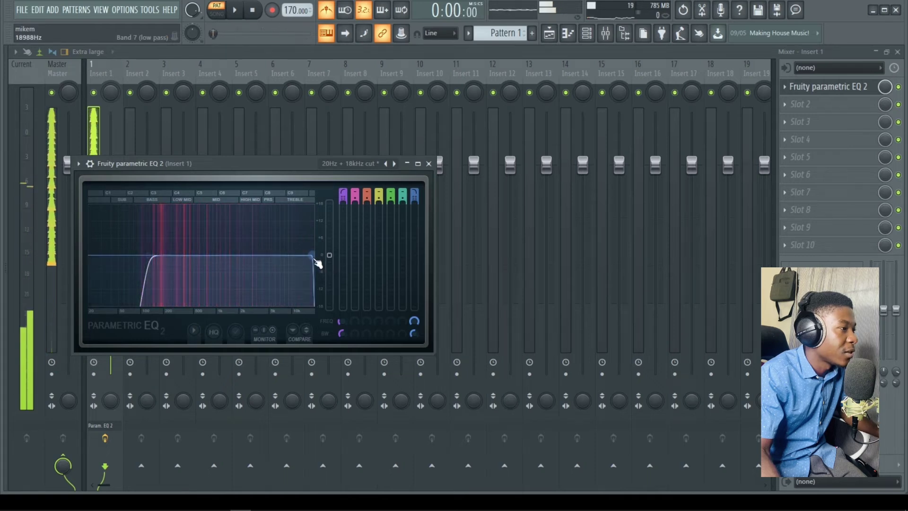
Step: Lower the EQ's band 7 low-pass cutoff to about 9.8 kHz, play the pattern and close the EQ
left_click_drag(315, 260, 294, 258)
key("space")
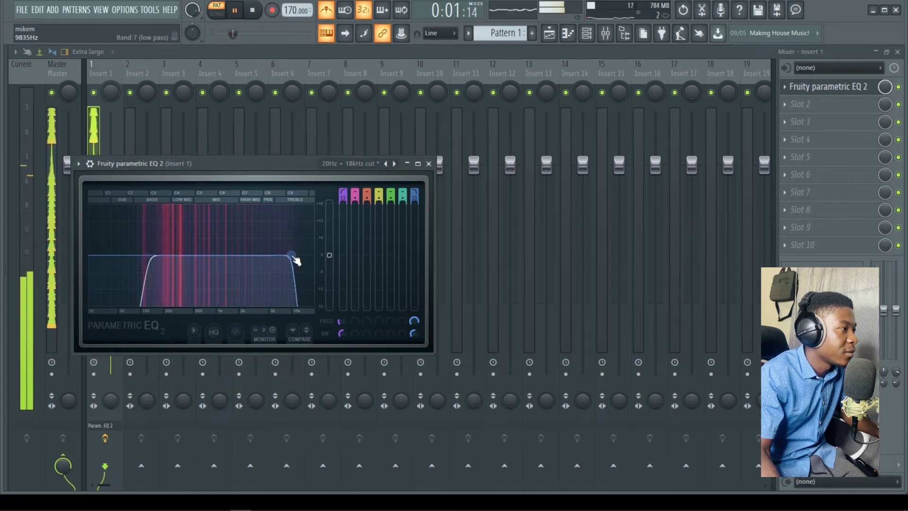
left_click(430, 163)
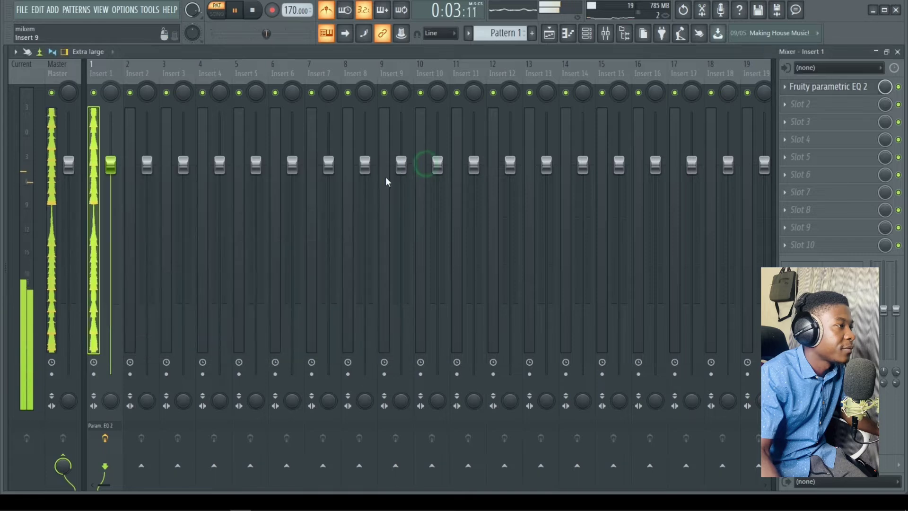
key("space")
Step: Add RC-20 Retro Color to slot 2 of Insert 1 with the Vinyl 3 preset and turn its Noise amount down
left_click(787, 105)
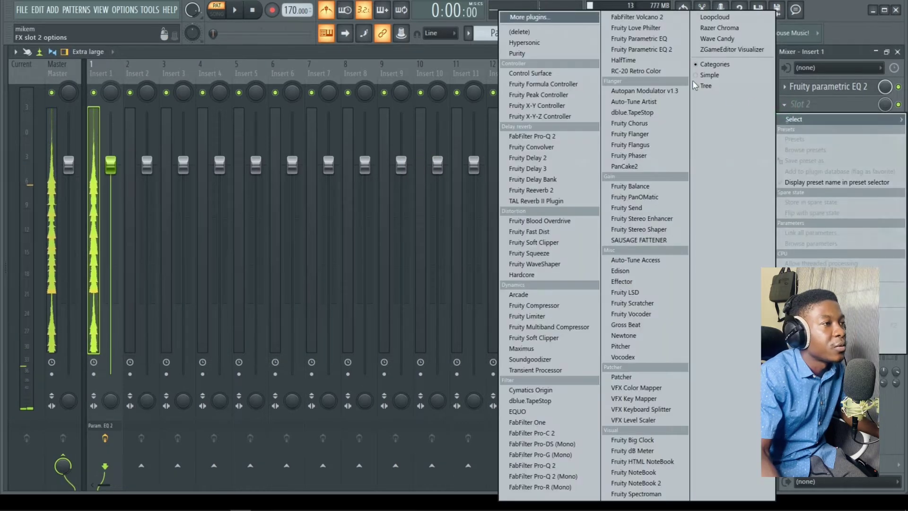
left_click(636, 71)
left_click(204, 359)
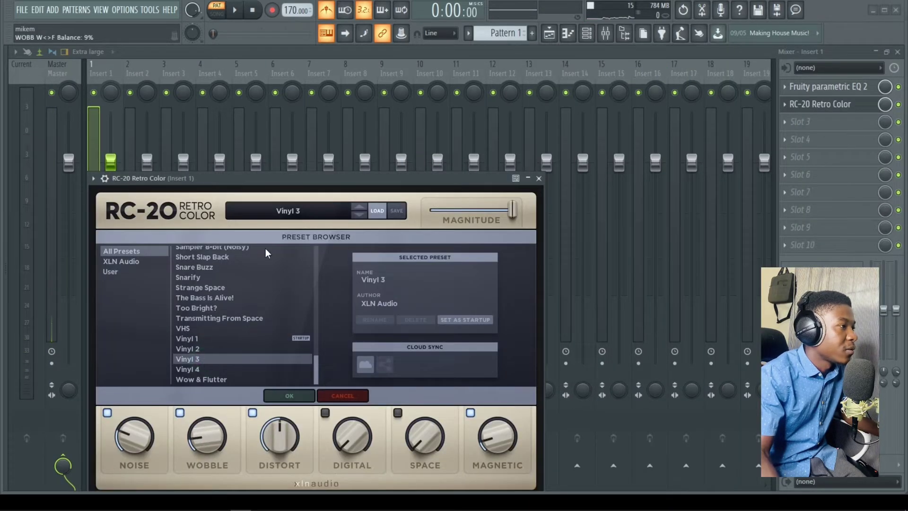
left_click(294, 184)
key("space")
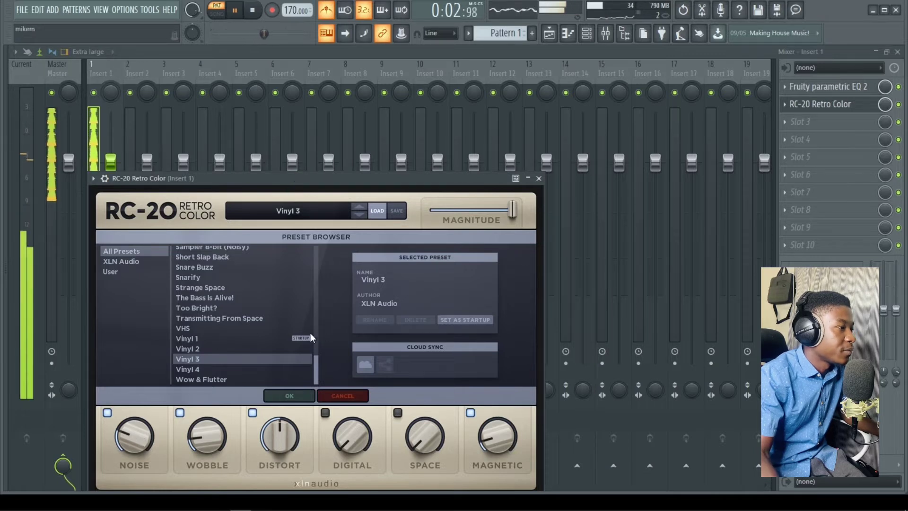
left_click(289, 396)
left_click_drag(133, 435, 137, 463)
left_click(129, 445)
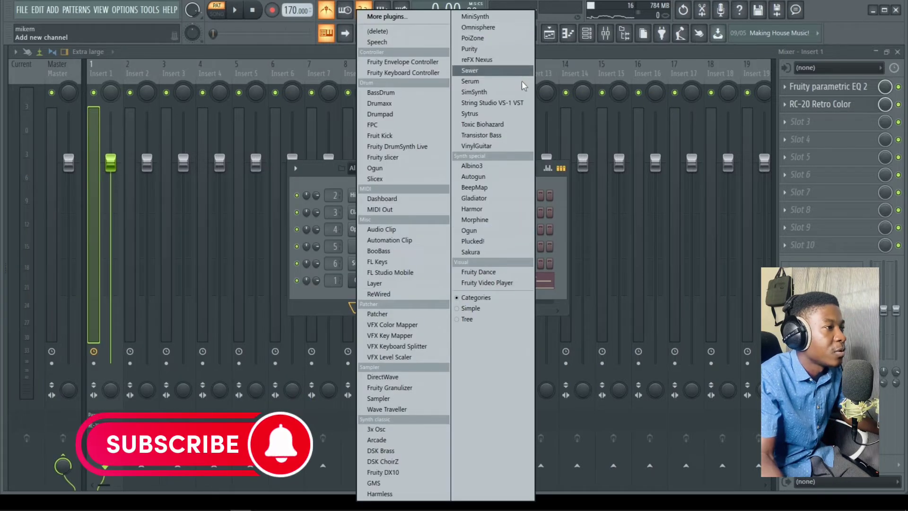
Step: Add a Toxic Biohazard channel and load the Almost lead preset from the Basses bank, testing its sound
left_click(518, 126)
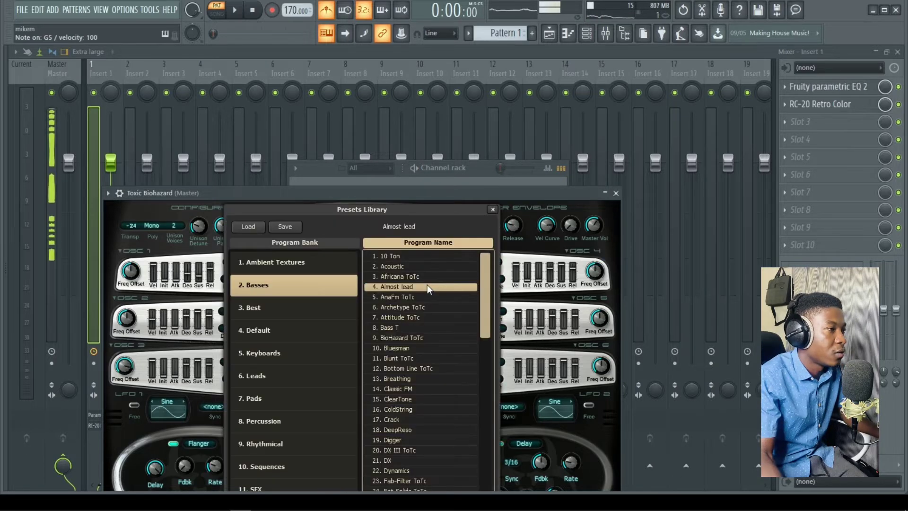
key("b")
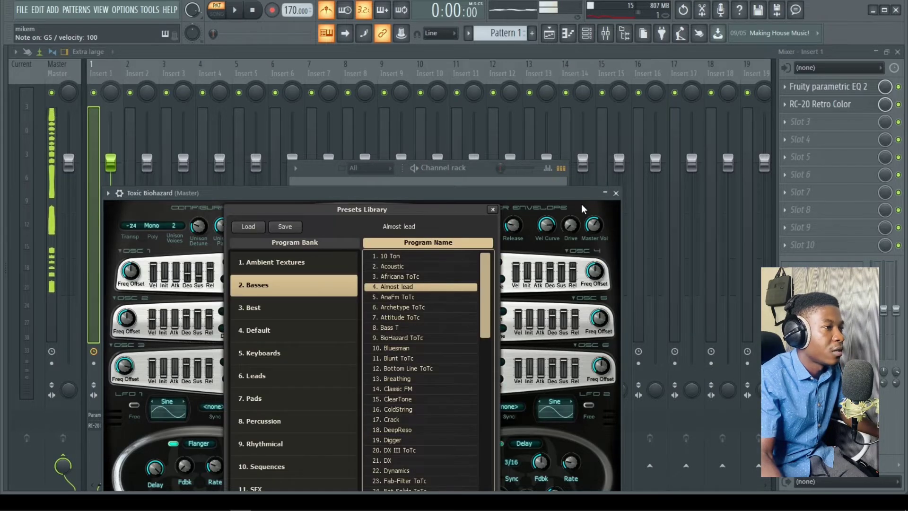
left_click(616, 193)
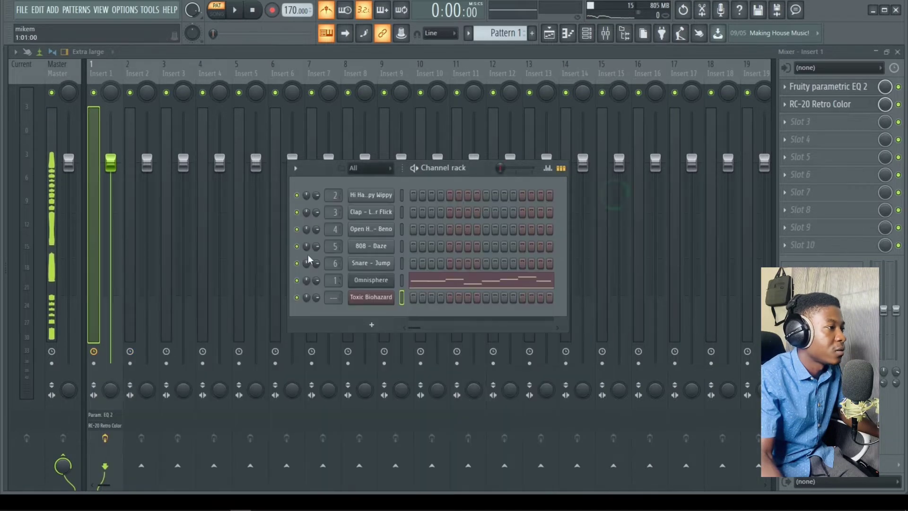
Step: Draw one-bar notes on A3, C4, E4 and D4 in Toxic Biohazard's piano roll, raise them one octave and play the pattern
right_click(383, 305)
left_click(416, 297)
scroll(80, 300, "down", 5)
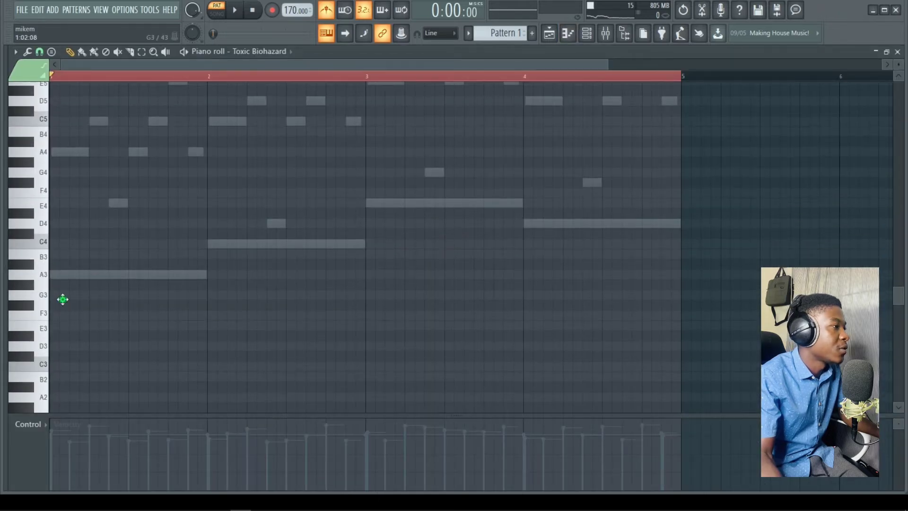
left_click_drag(72, 296, 188, 279)
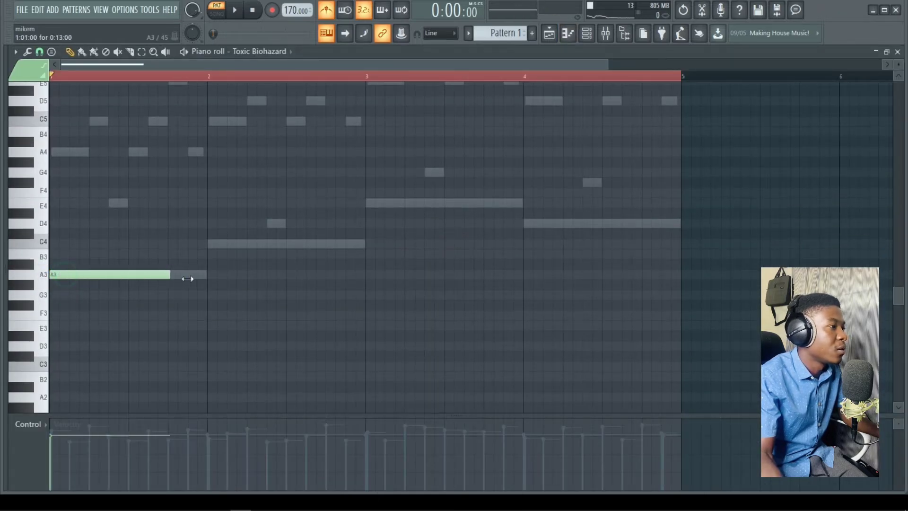
left_click(211, 243)
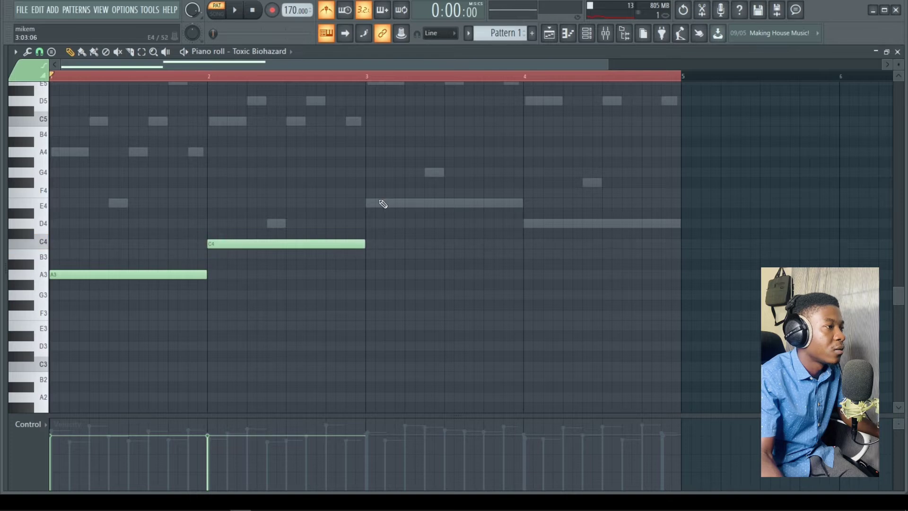
left_click(369, 202)
left_click(526, 225)
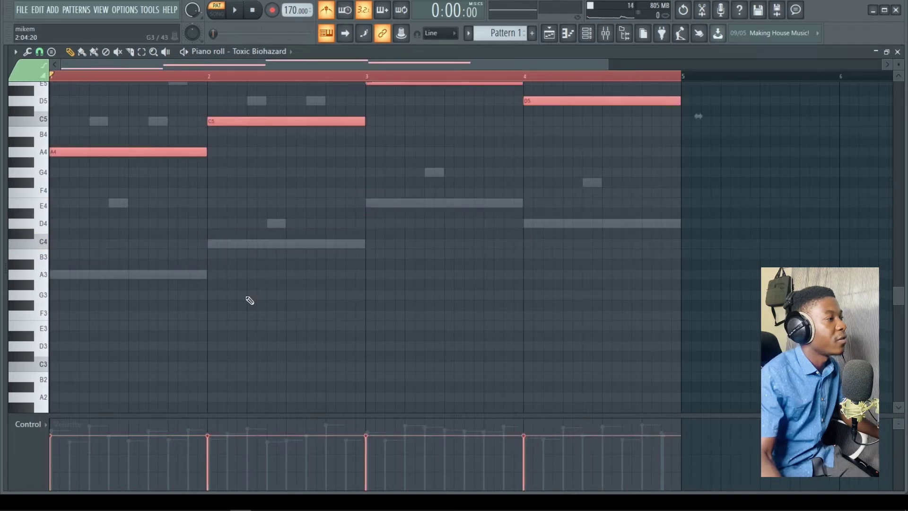
scroll(225, 249, "up", 3)
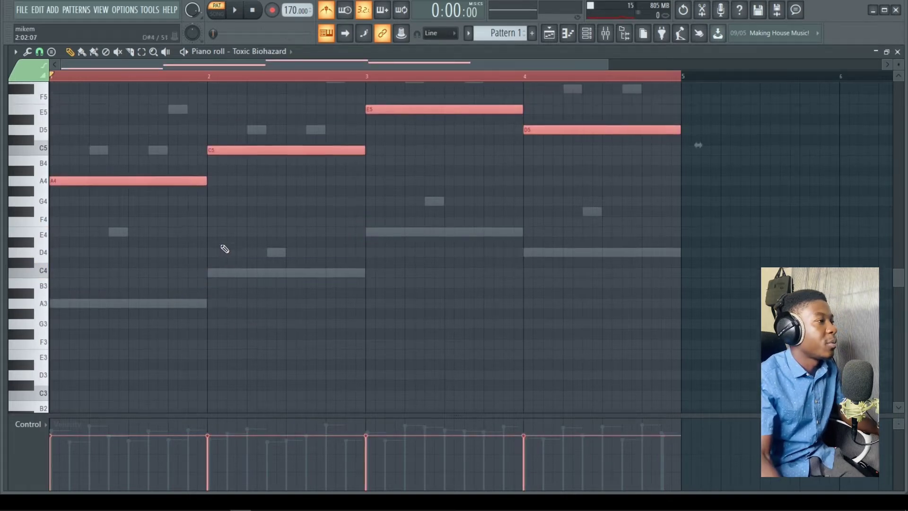
key("space")
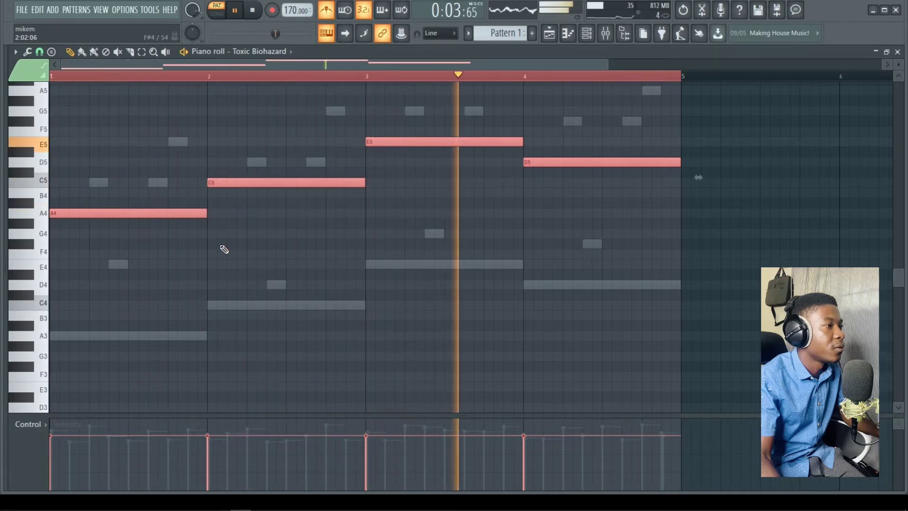
Step: Add a second Toxic Biohazard channel with the Angel Voice program and open its piano roll
left_click(450, 227)
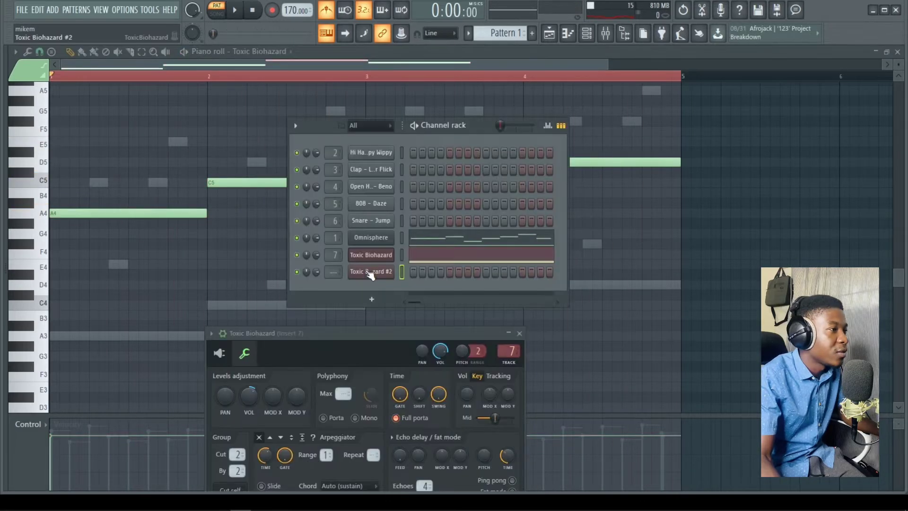
left_click(371, 273)
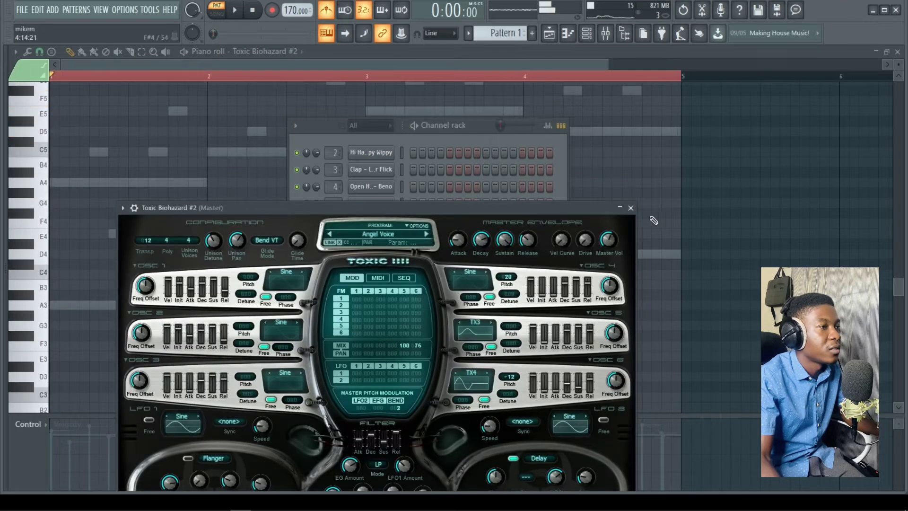
left_click(631, 209)
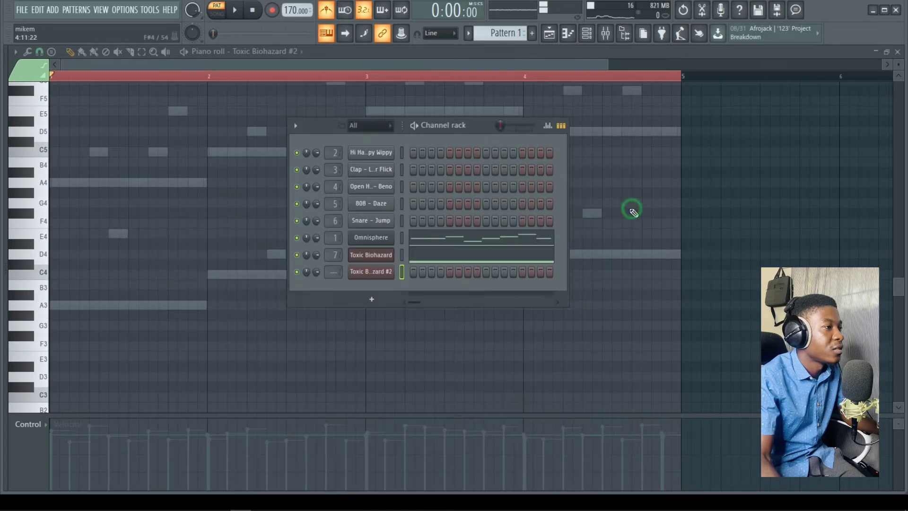
right_click(381, 275)
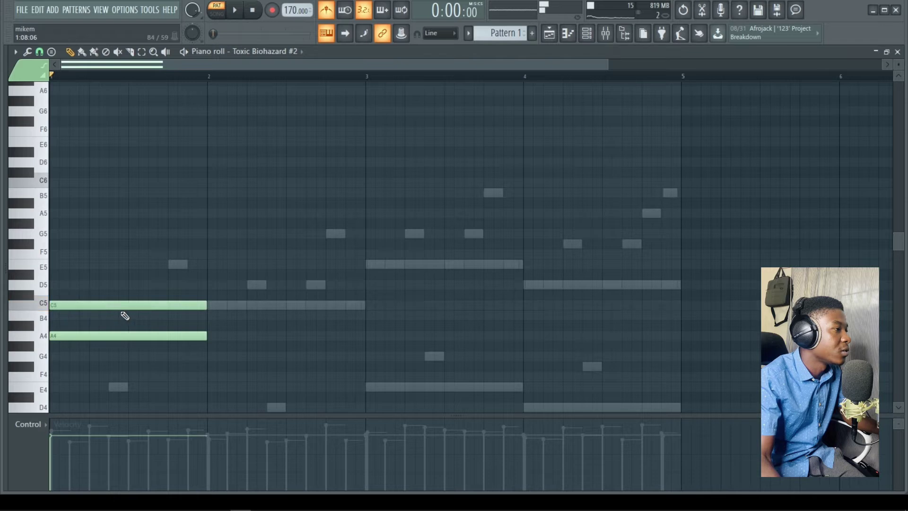
Step: Build a one-bar chord of A4, C5 and E5 in bar 1 of the second Toxic Biohazard channel, checking it by ear
left_click(61, 287)
key("space")
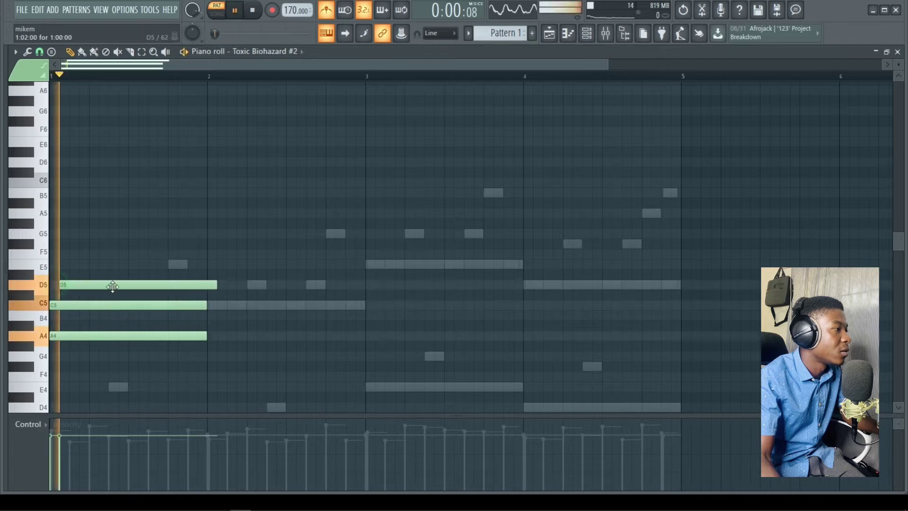
key("space")
key("space")
left_click_drag(112, 287, 96, 264)
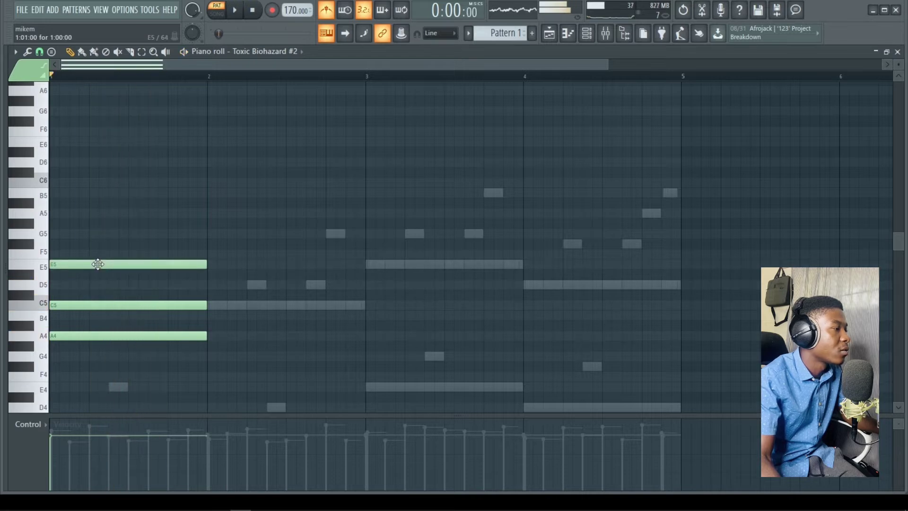
Step: Add one-bar chords C5-E5-G5 in bar 2, E5-G5-B5 in bar 3 and D5-F#5-A5 in bar 4, and play the pattern
scroll(257, 303, "down", 2)
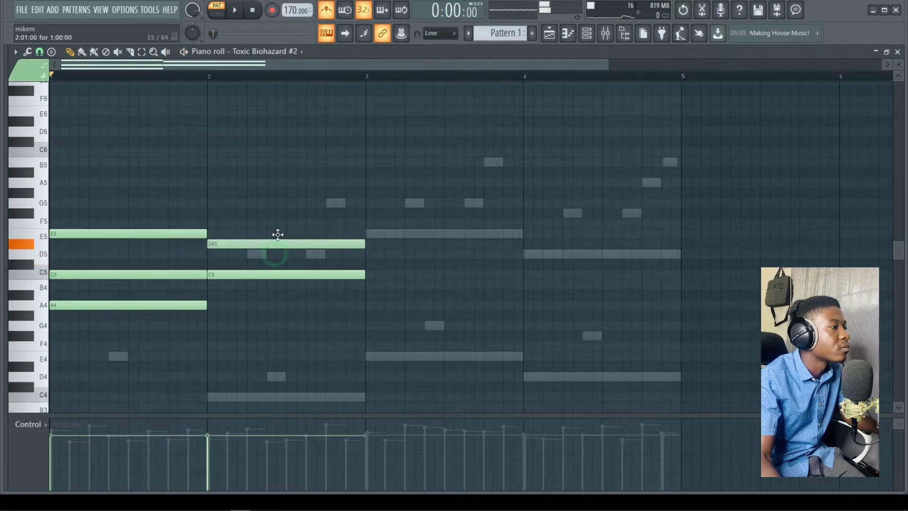
left_click_drag(278, 240, 259, 202)
left_click(226, 221)
key("space")
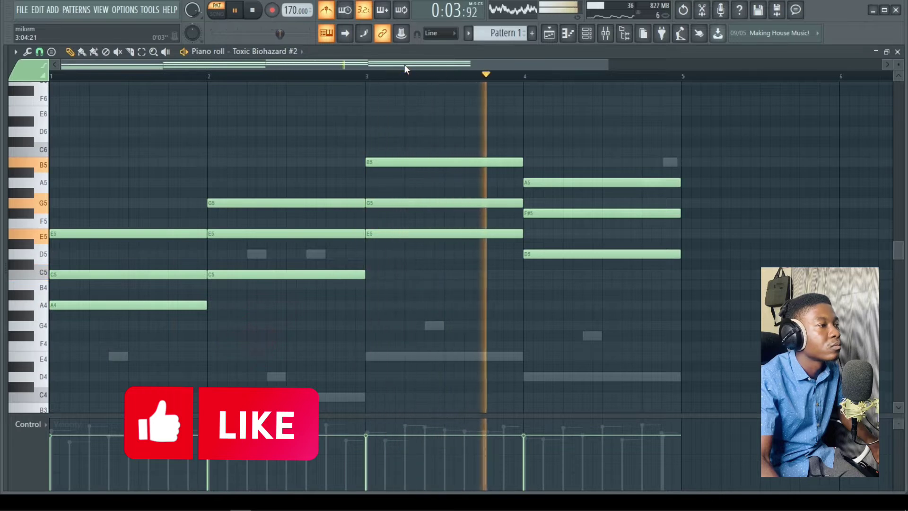
key("space")
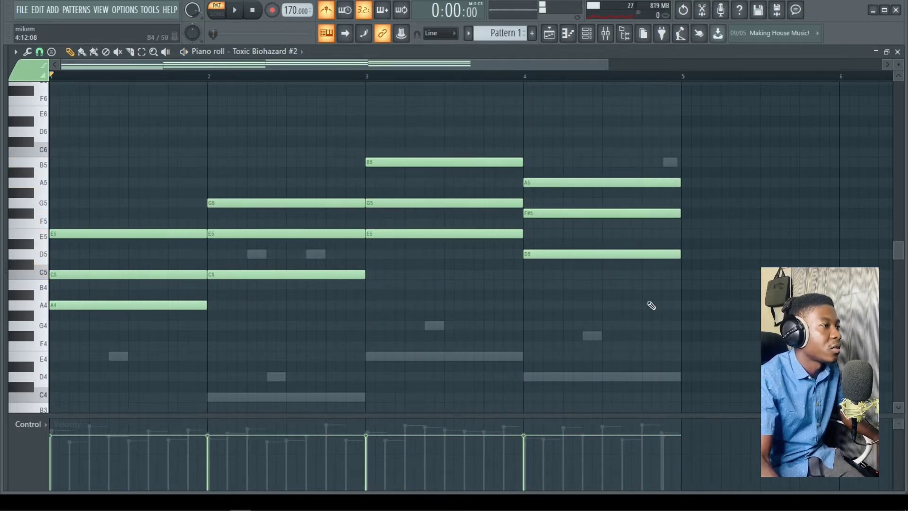
Step: Lower all the chord notes by one octave, play them and route the second Toxic Biohazard channel to Insert 8
left_click_drag(665, 317, 71, 125)
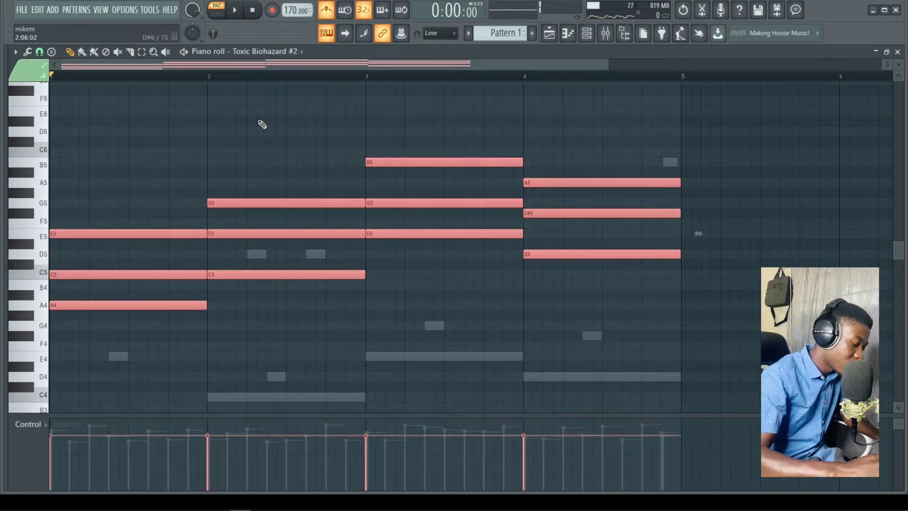
key("ctrl+Down")
key("space")
scroll(270, 125, "down", 3)
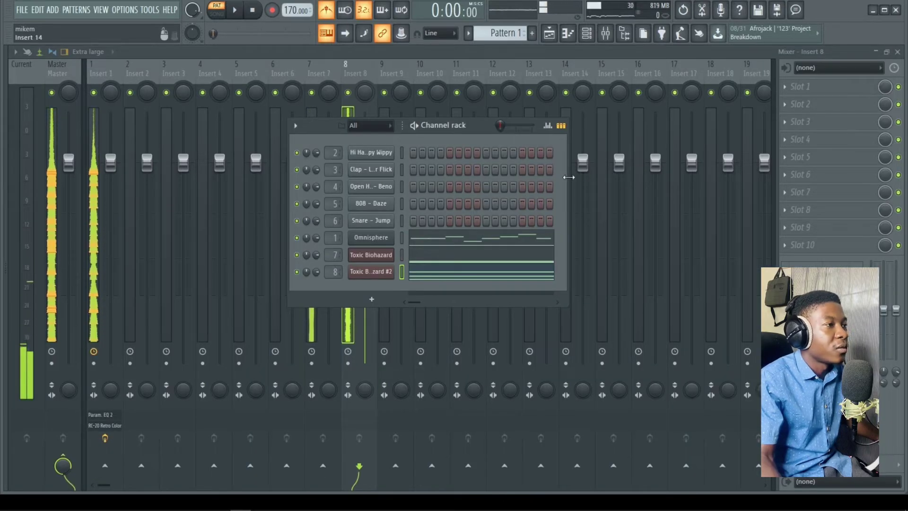
Step: Place a clap on the ninth step of each bar and fill the Hi Hat channel on every second step
left_click_drag(725, 169, 823, 171)
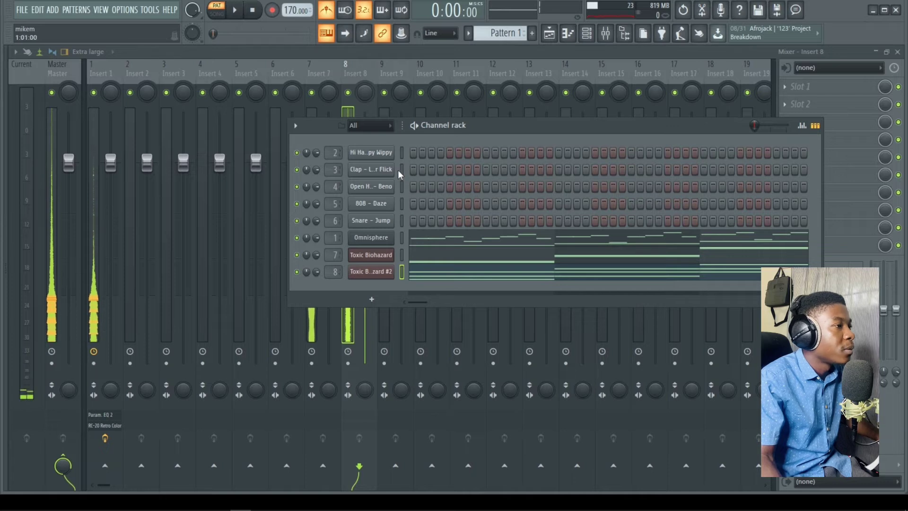
key("space")
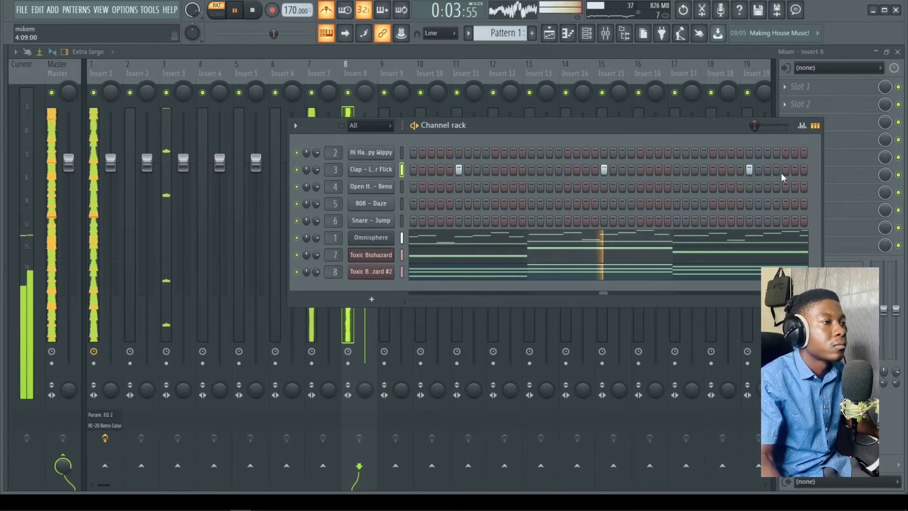
right_click(376, 153)
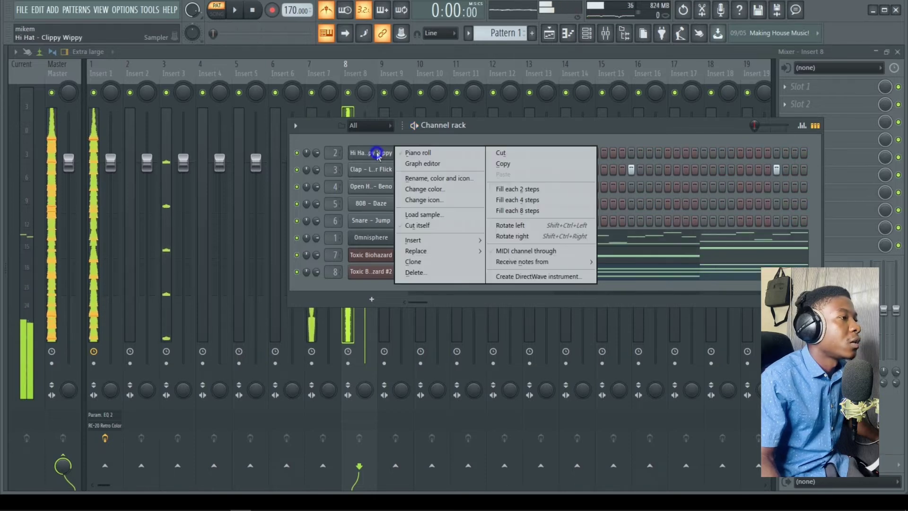
left_click(533, 190)
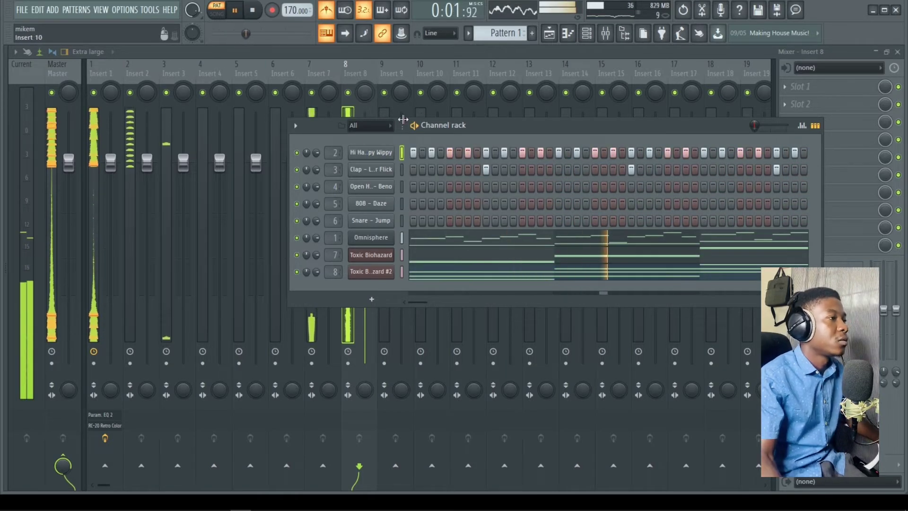
Step: In the hi-hat's piano roll, add an extra C5 hit midway between the fifth and sixth hits of bar 1, checking by ear
right_click(378, 154)
left_click(416, 153)
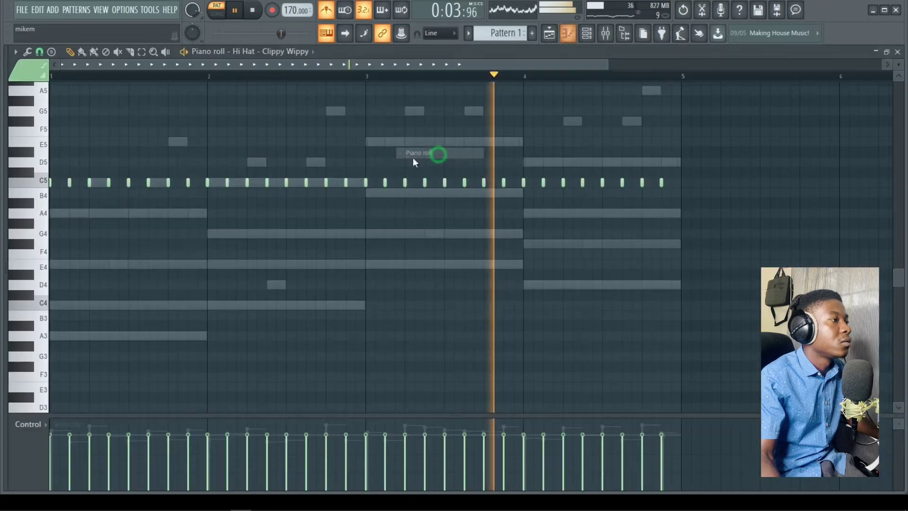
key("space")
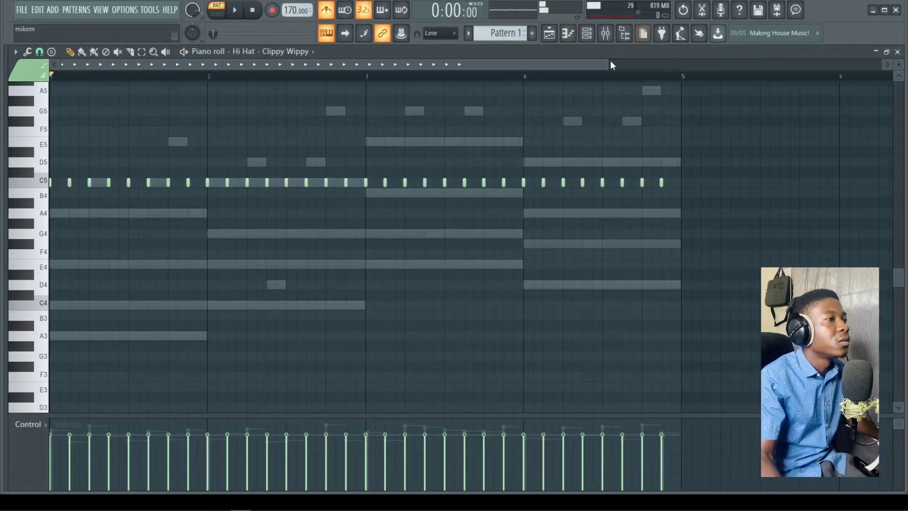
left_click_drag(608, 66, 330, 66)
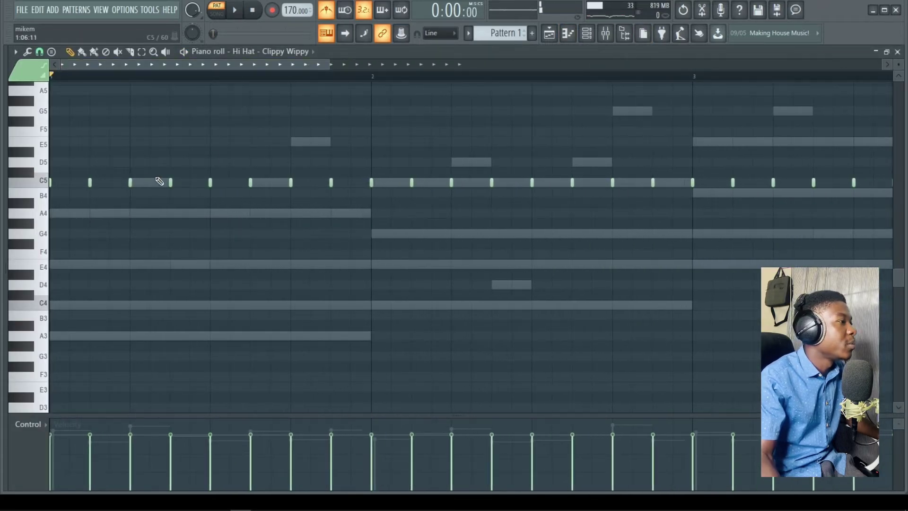
key("space")
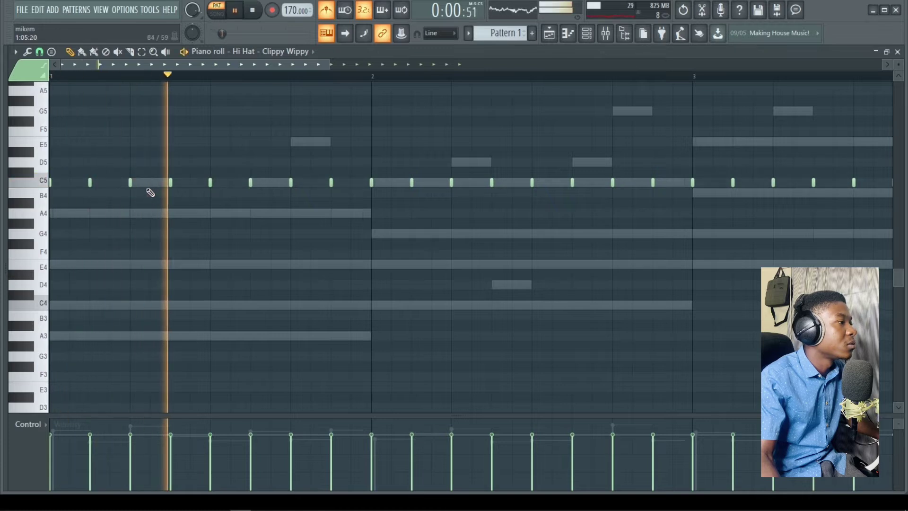
key("space")
key("space")
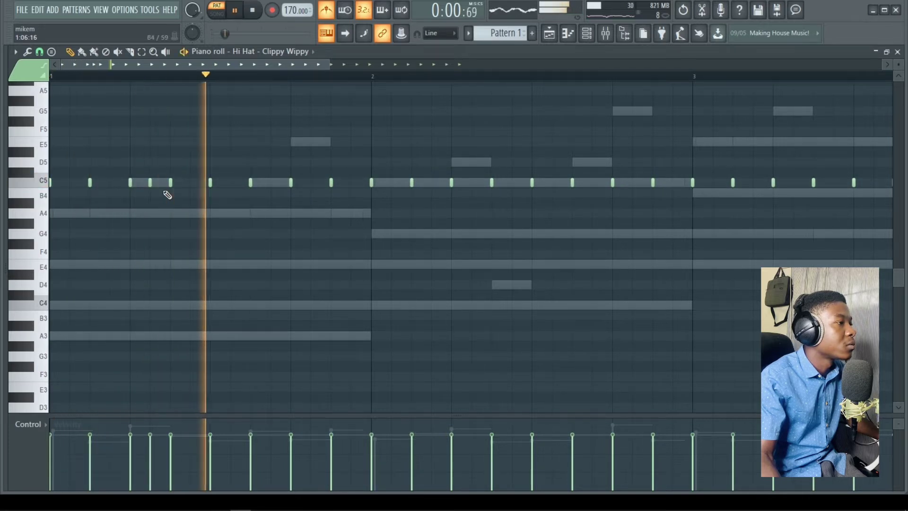
key("space")
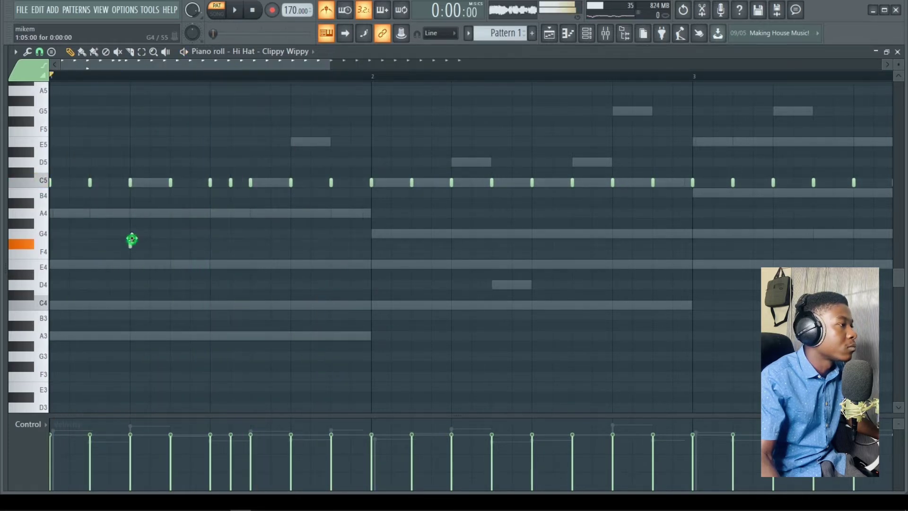
Step: Add low F#4 hi-hat hits under the third, sixth and eighth main hits of bar 1 and play the pattern
key("space")
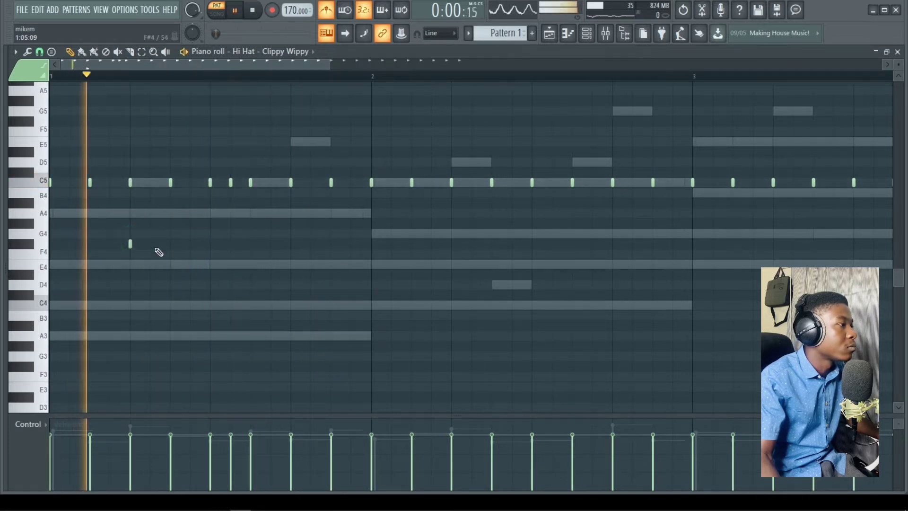
key("space")
key("space")
key("space")
key("space")
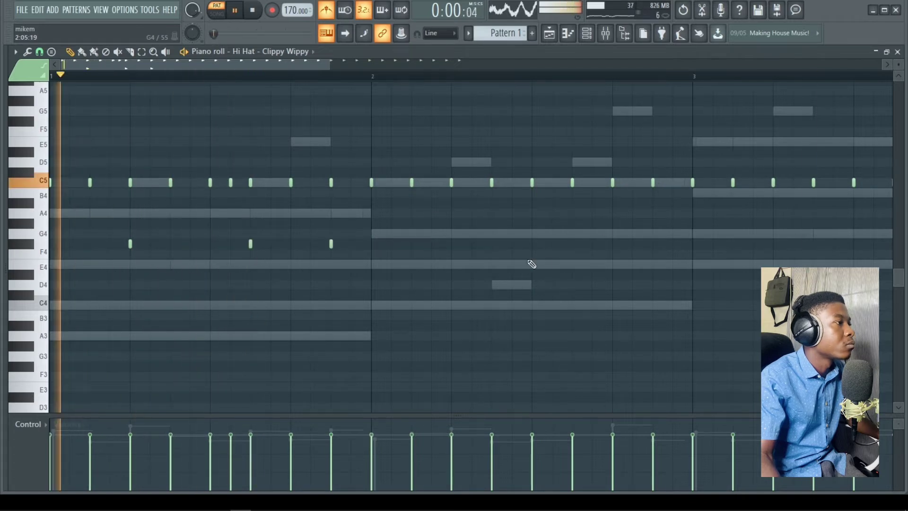
Step: Add low G4 hi-hat hits under the third, sixth and eighth main hits of bar 3 and play the pattern
left_click_drag(275, 62, 403, 73)
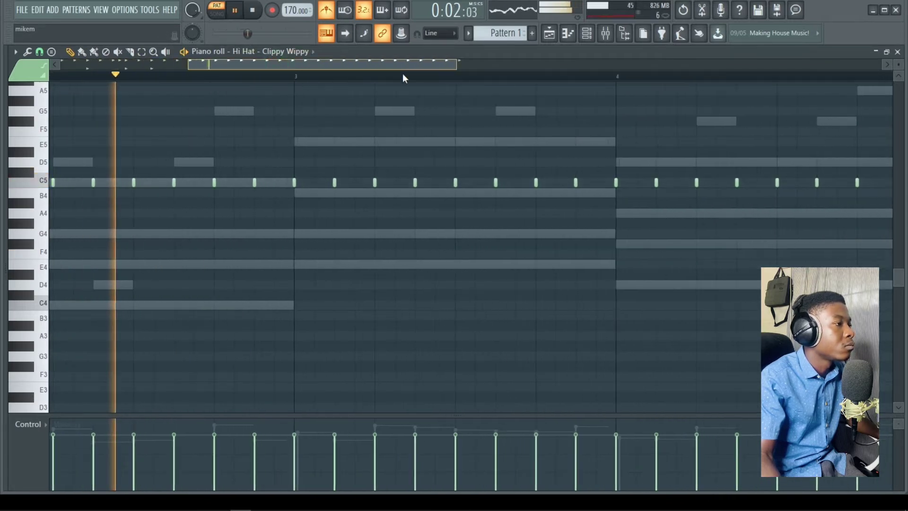
key("space")
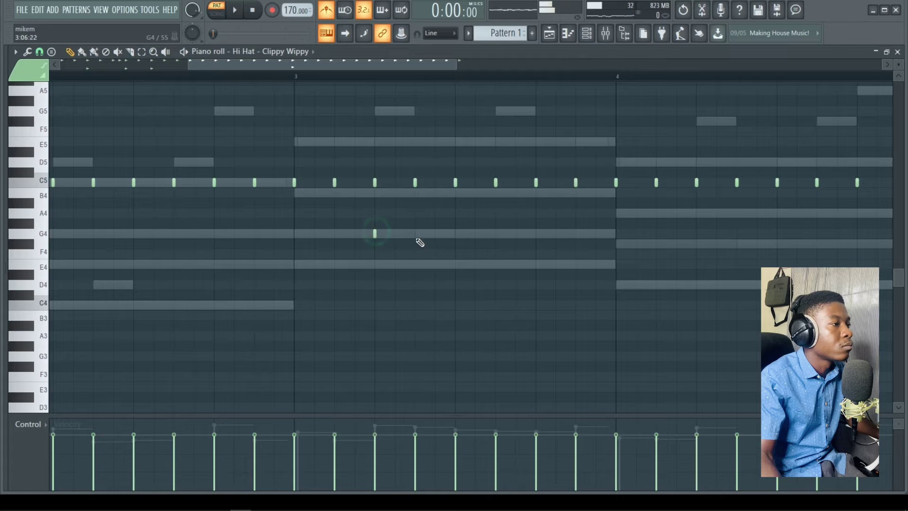
key("space")
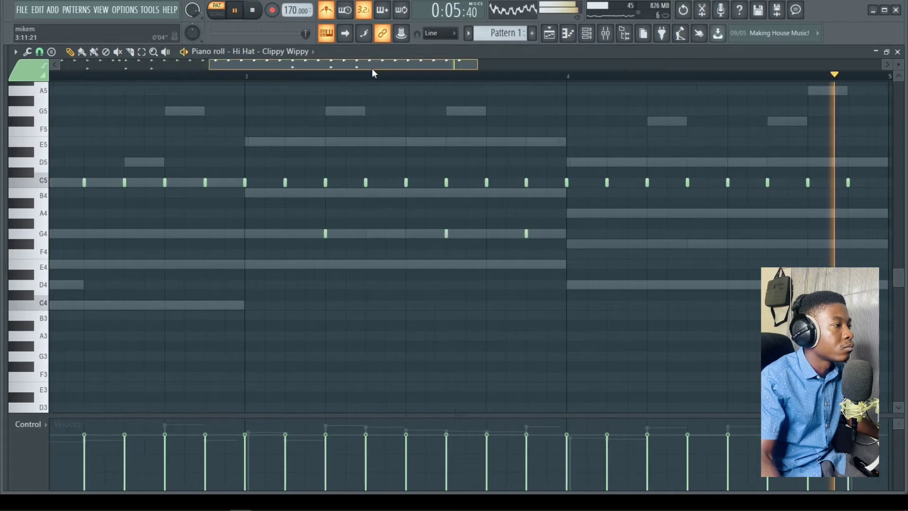
Step: Add an extra C5 hi-hat hit between the sixth and seventh hits of bar 4, and lower Insert 2 to -4.3 dB
left_click_drag(372, 69, 451, 67)
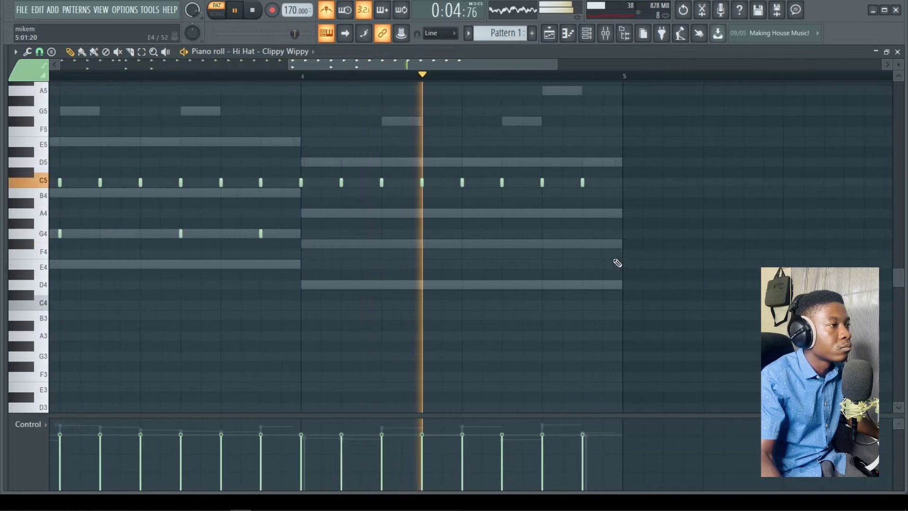
key("space")
left_click(522, 184)
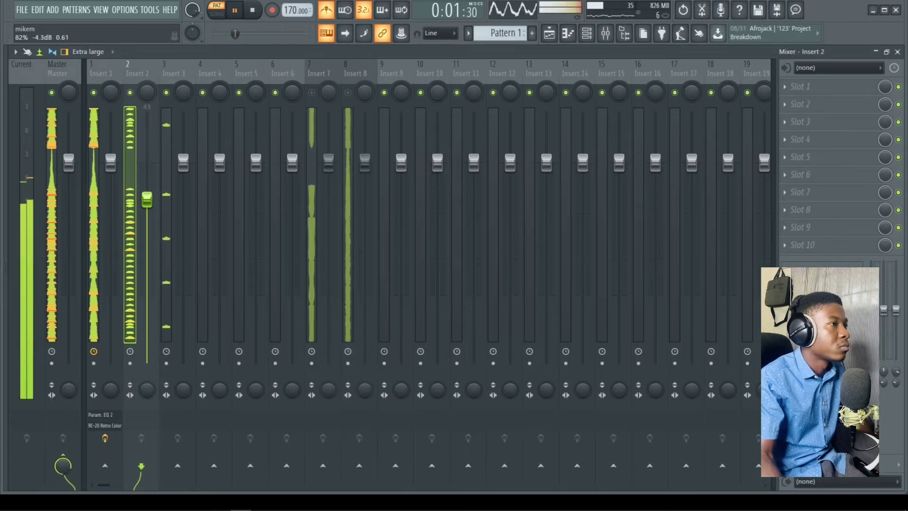
Step: Show the channel rack and audition the Hi Hat - Clippy Wippy channel against the playing pattern
key("F6")
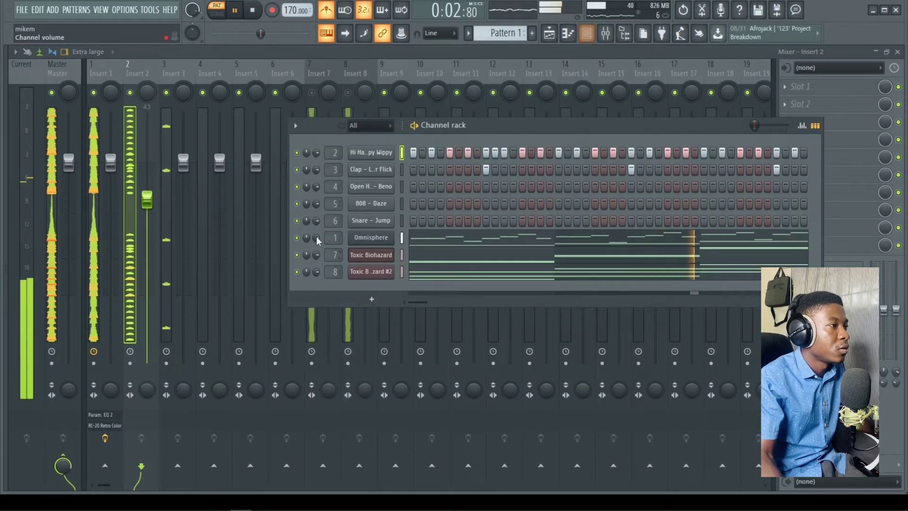
left_click(371, 156)
left_click(370, 155)
left_click(370, 156)
left_click(371, 155)
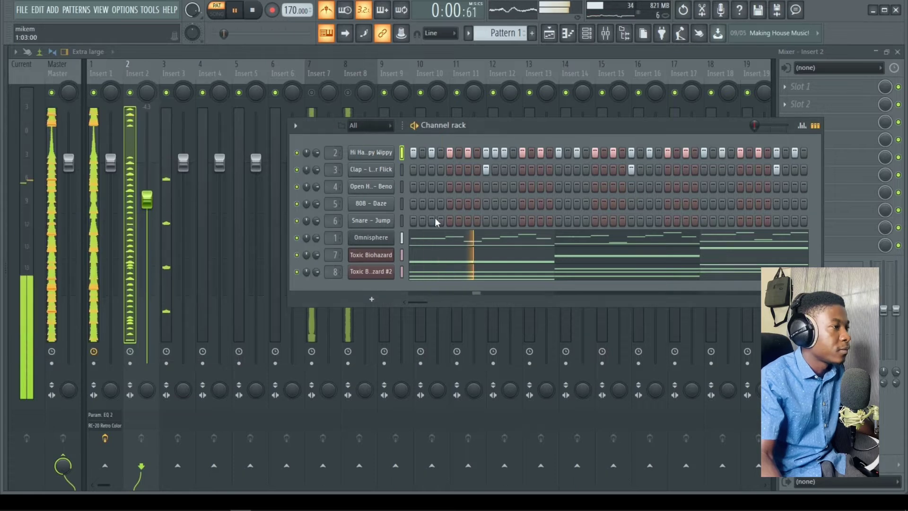
Step: Place an A4 note at the start of bar 1 in the 808 - Daze piano roll and play the pattern
left_click(383, 191)
left_click(358, 135)
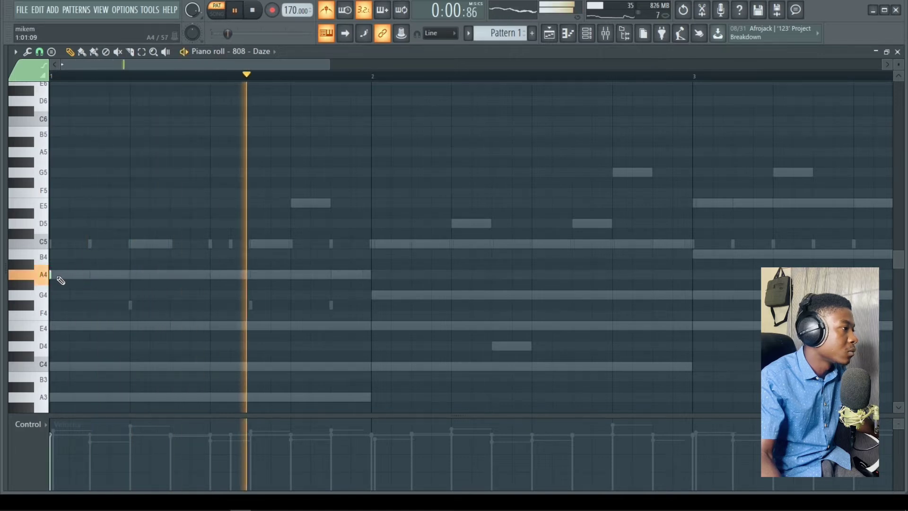
key("space")
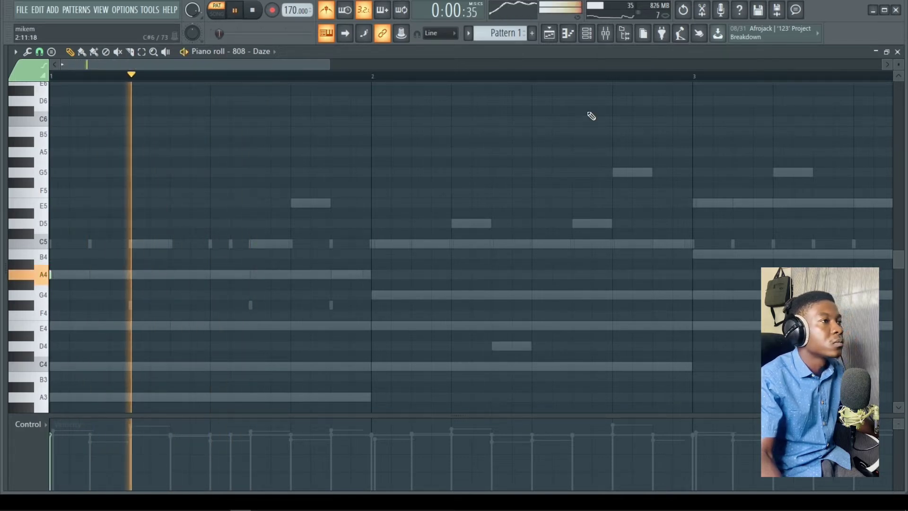
Step: Insert Fruity Soft Clipper in slot 1 of the Master track and play the pattern through it
left_click(606, 37)
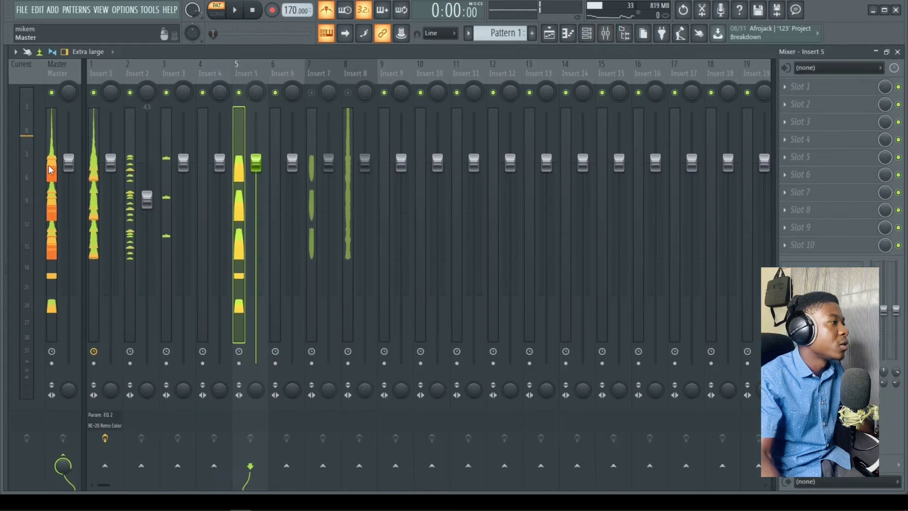
left_click(782, 90)
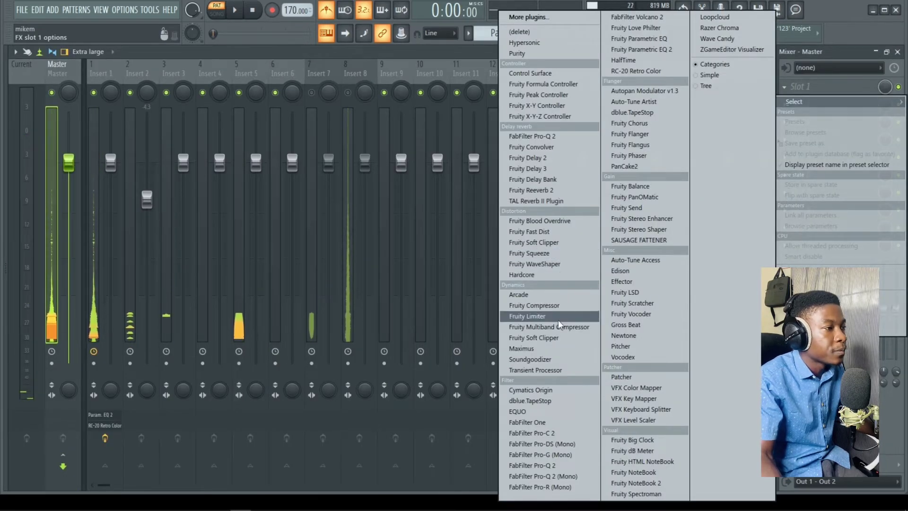
left_click(560, 340)
key("space")
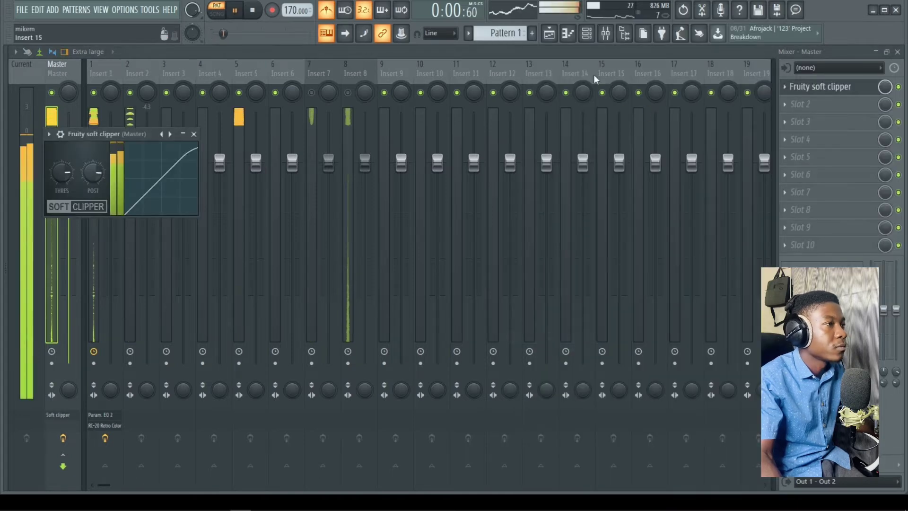
Step: Raise the A4 note in bar 1 and the two C5 notes in bar 2 of the 808 - Daze piano roll by one octave
key("space")
left_click_drag(634, 273, 2, 172)
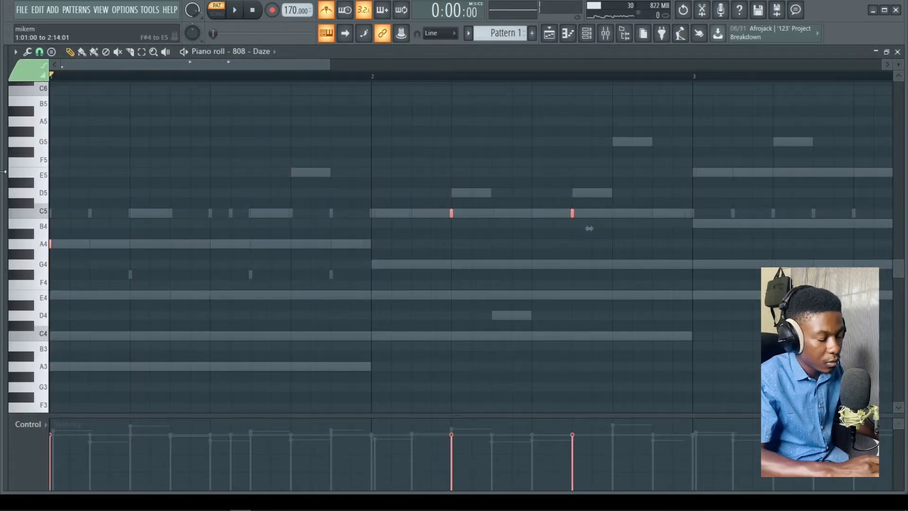
key("space")
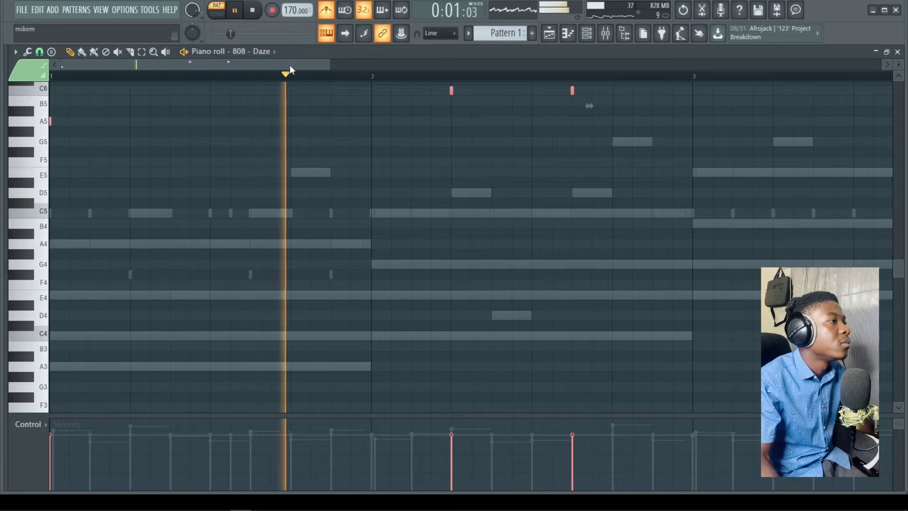
Step: Add an E6 808 note at the start of bar 3 and D6 notes on steps 5 and 13 of bar 4
left_click_drag(289, 65, 355, 64)
scroll(476, 166, "up", 3)
key("space")
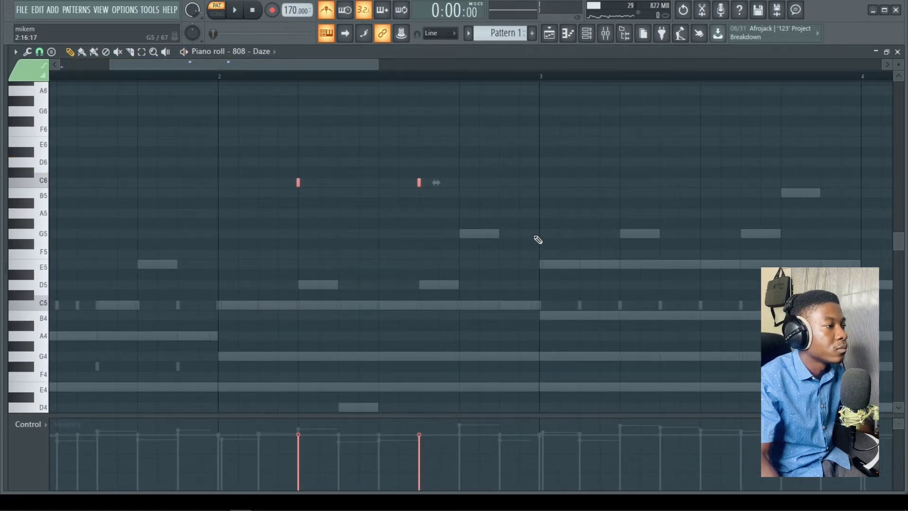
scroll(538, 240, "down", 3)
scroll(527, 190, "up", 3)
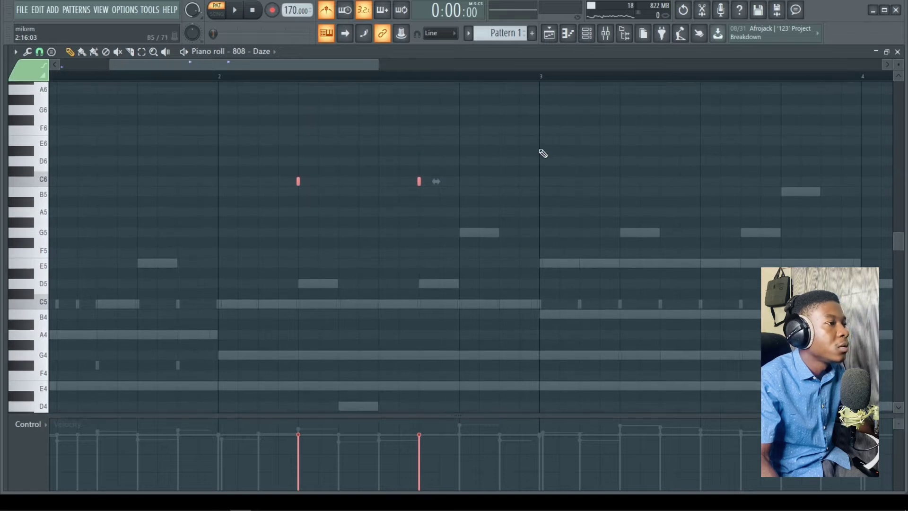
left_click(624, 277)
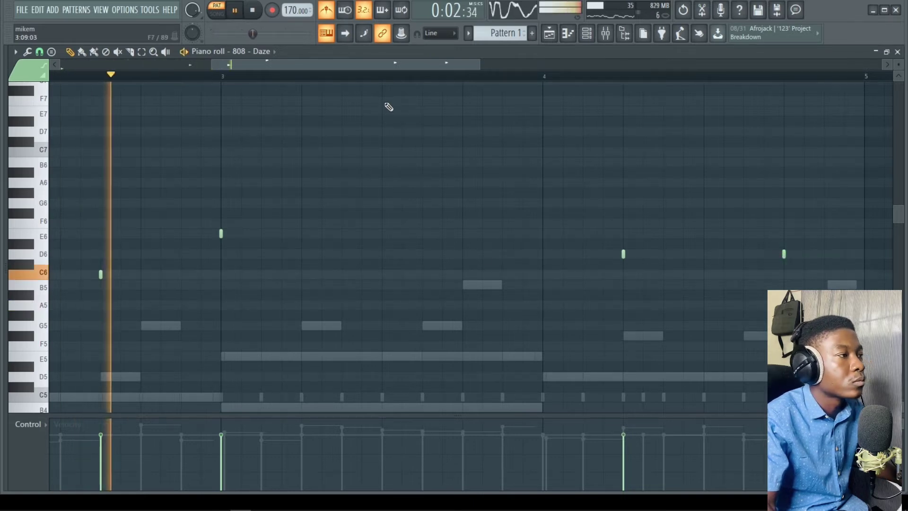
Step: Move the second D6 808 note of bar 4 to step 11 and play the pattern
left_click_drag(396, 62, 413, 66)
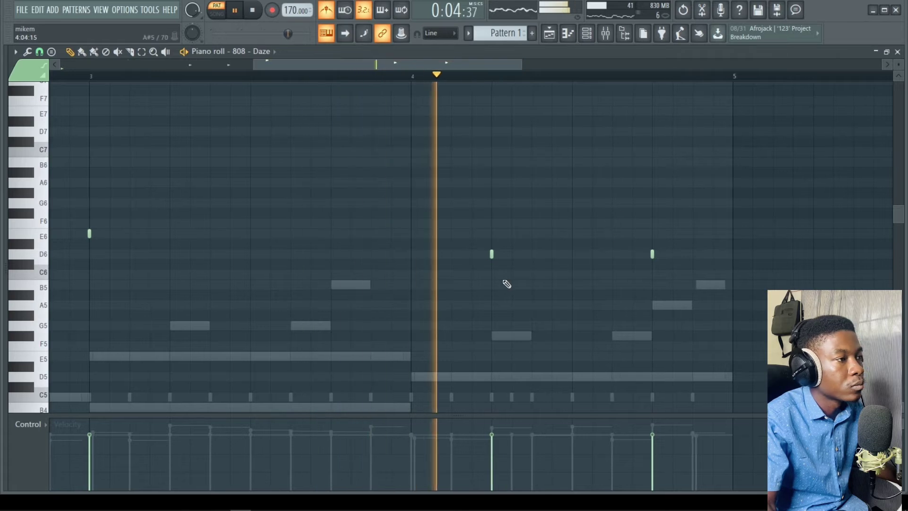
key("space")
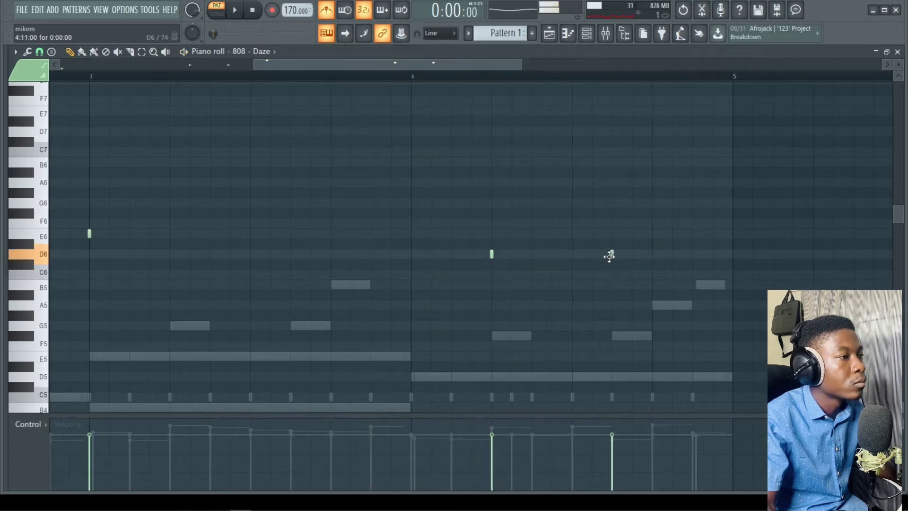
key("space")
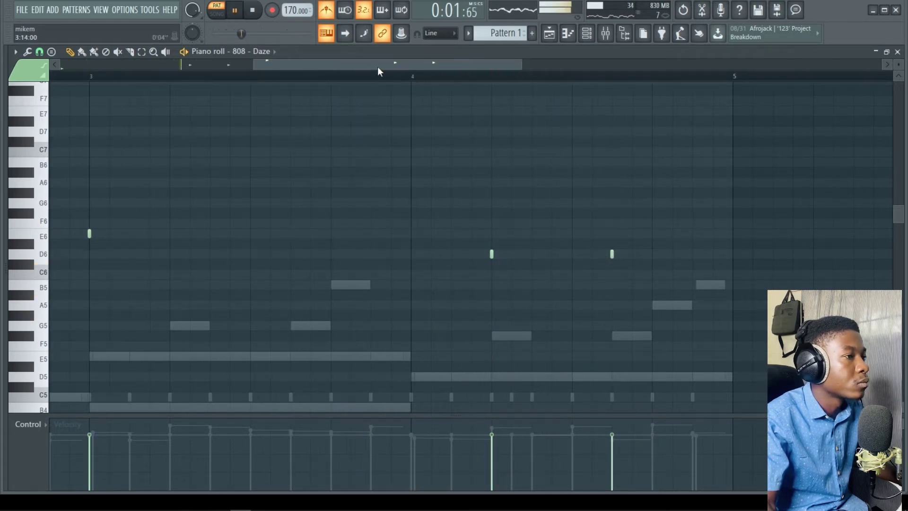
Step: Lower the E6 808 note in bar 3 and the two D6 notes in bar 4 by one octave
left_click_drag(377, 67, 337, 76)
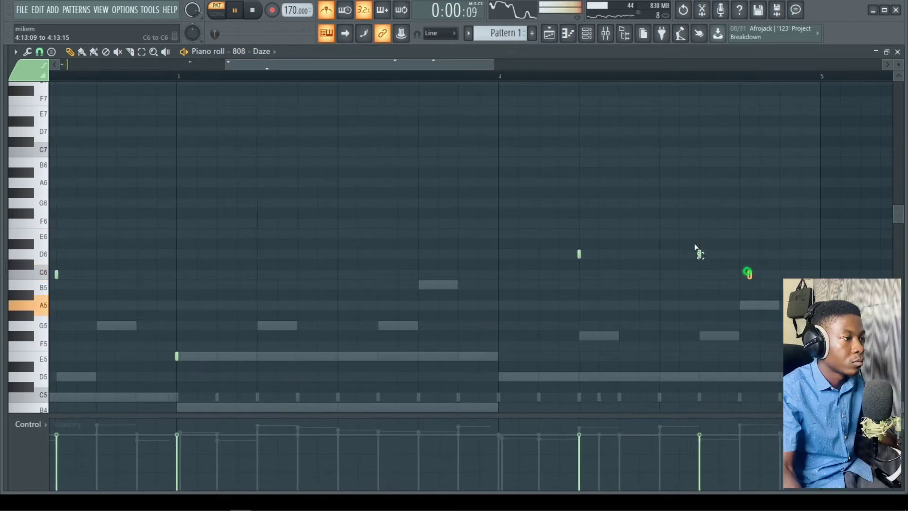
left_click_drag(758, 280, 534, 197)
scroll(538, 201, "down", 5)
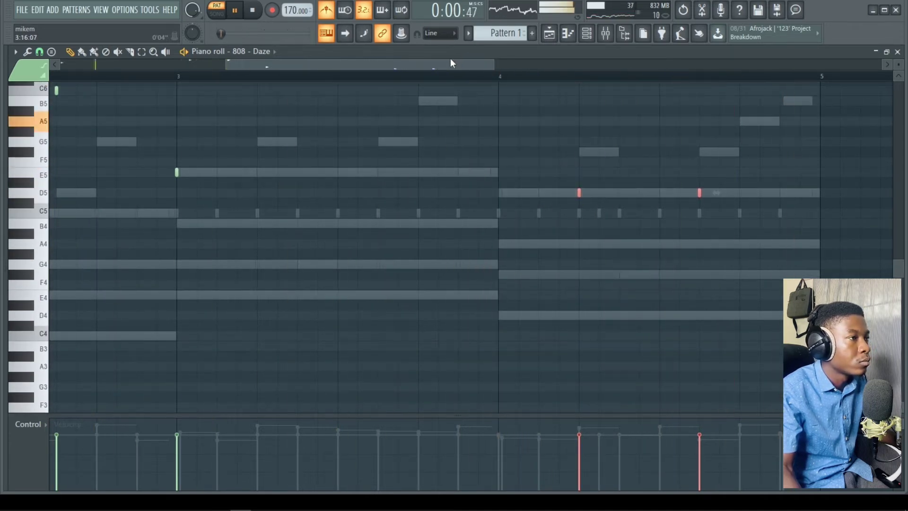
Step: Add D5 808 hits on steps 13, 14 and 15 of bar 4 and raise those three by one octave
left_click_drag(450, 61, 493, 61)
left_click(369, 74)
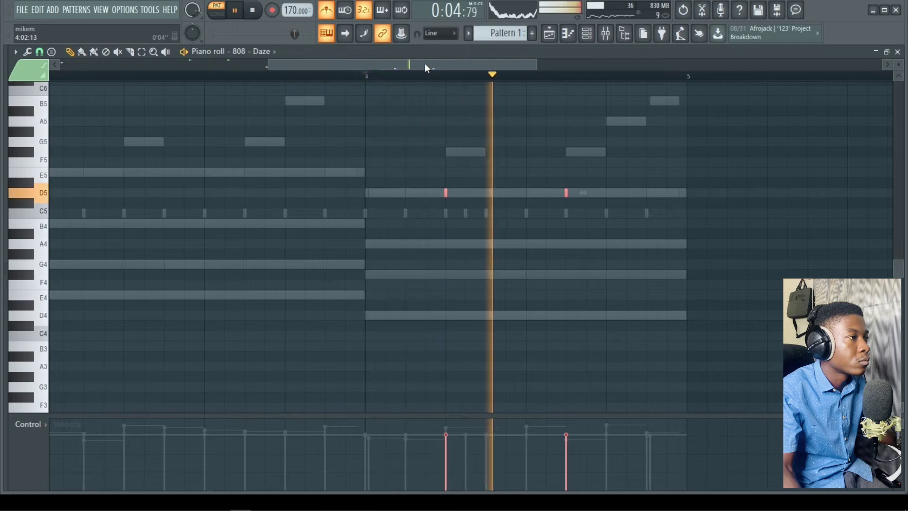
left_click_drag(432, 65, 509, 65)
left_click(405, 194)
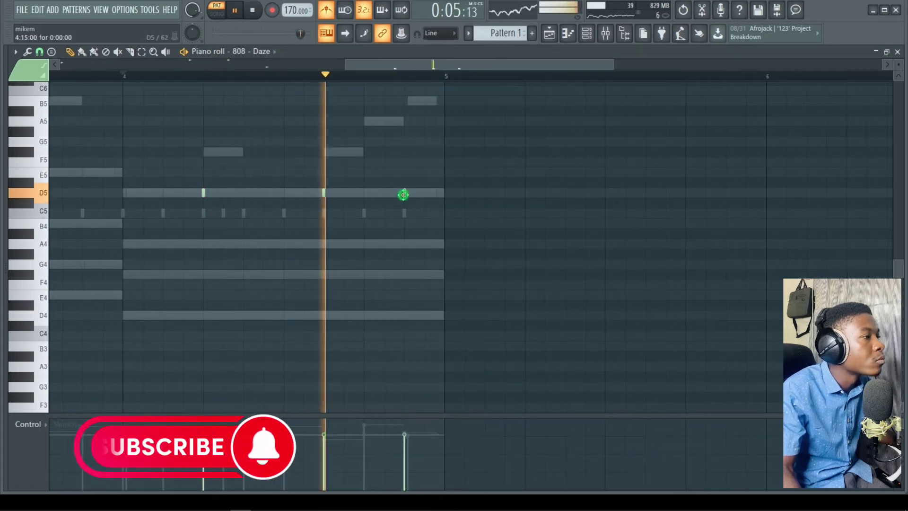
left_click(372, 193)
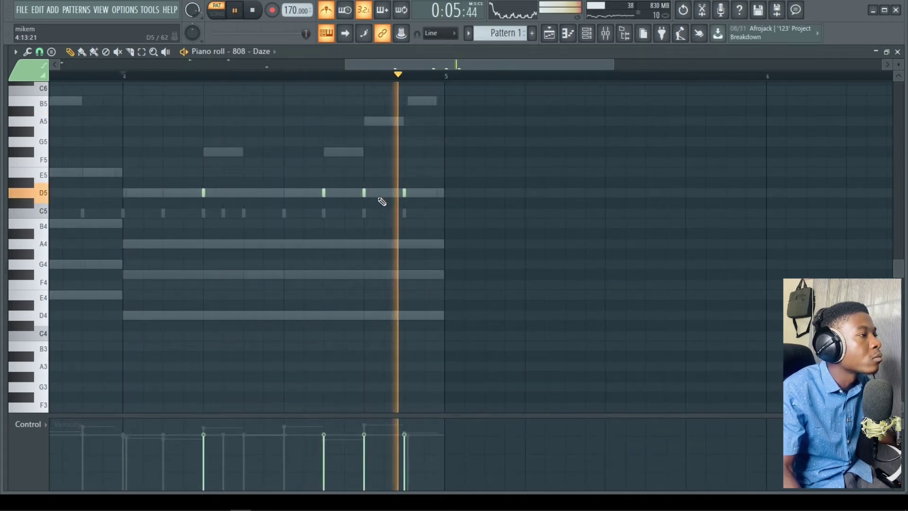
key("space")
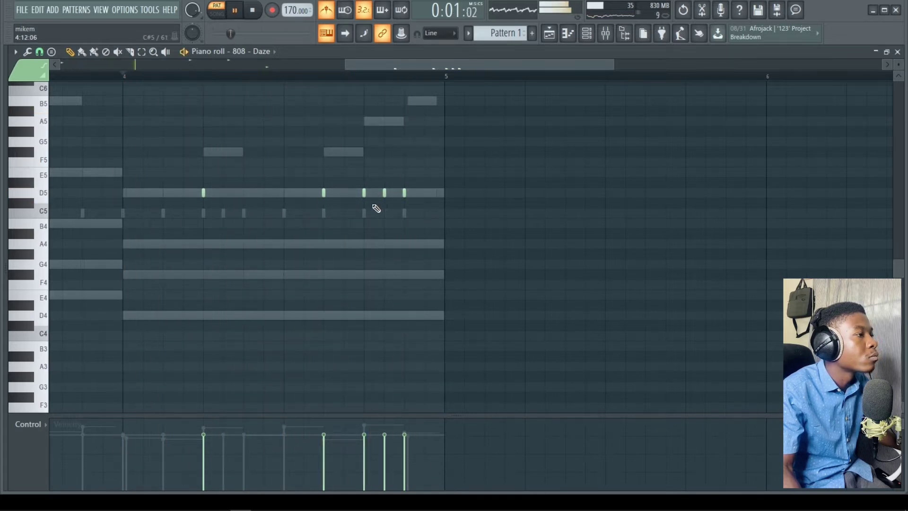
left_click_drag(407, 203, 360, 188)
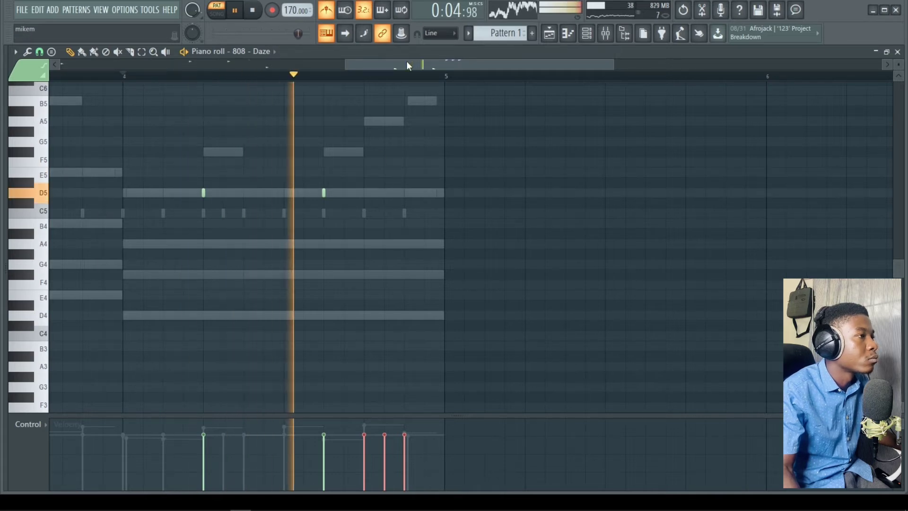
Step: Turn off the metronome and play the pattern while reviewing the 808 notes across the four bars
left_click_drag(409, 66, 217, 72)
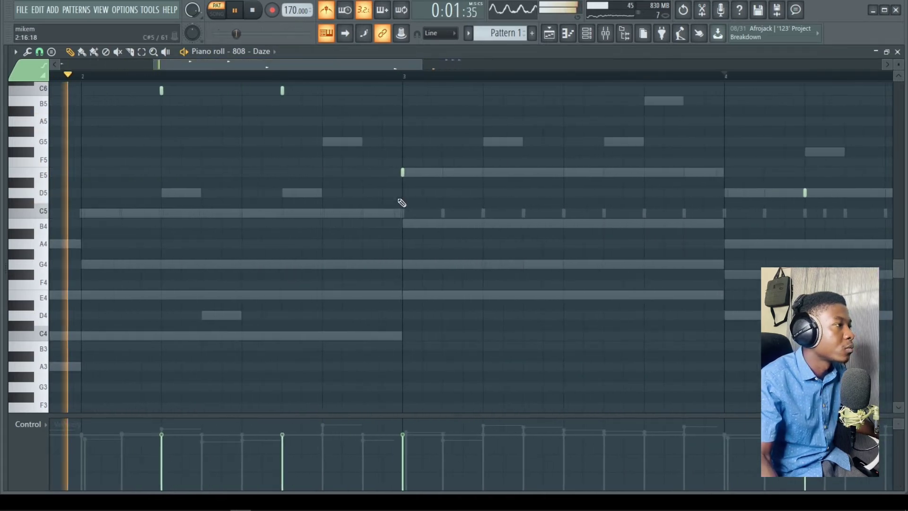
scroll(402, 202, "up", 4)
left_click(327, 10)
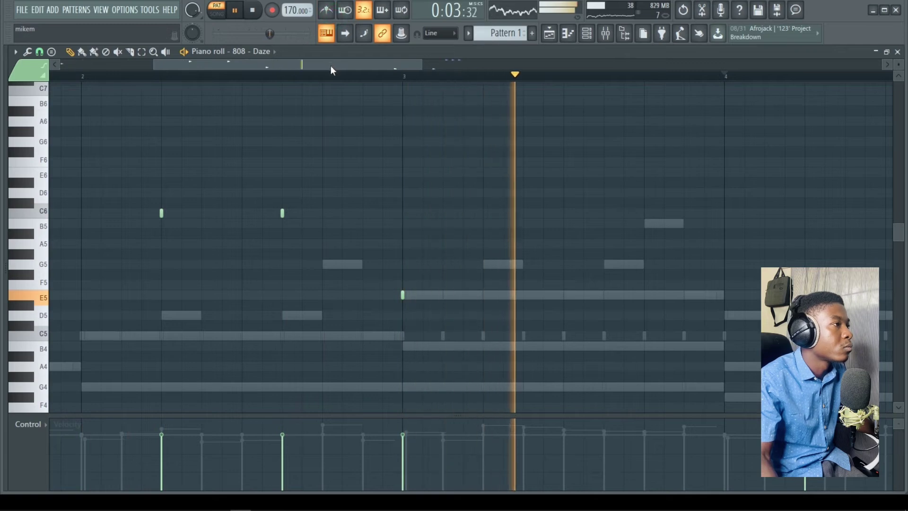
left_click_drag(329, 65, 212, 65)
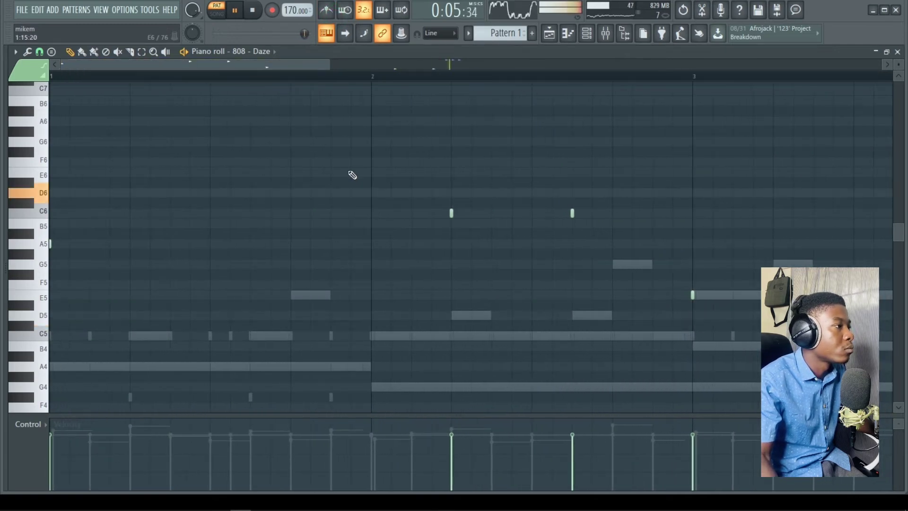
scroll(352, 175, "down", 3)
scroll(352, 175, "up", 1)
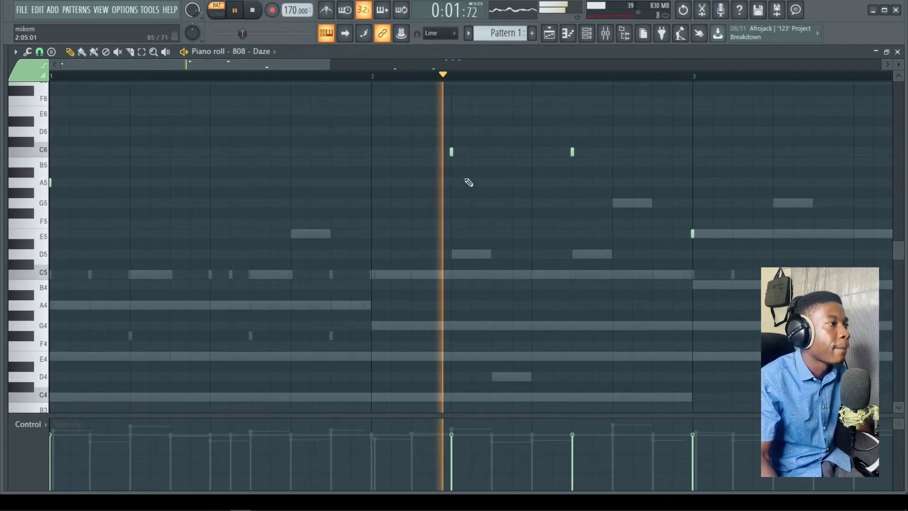
key("space")
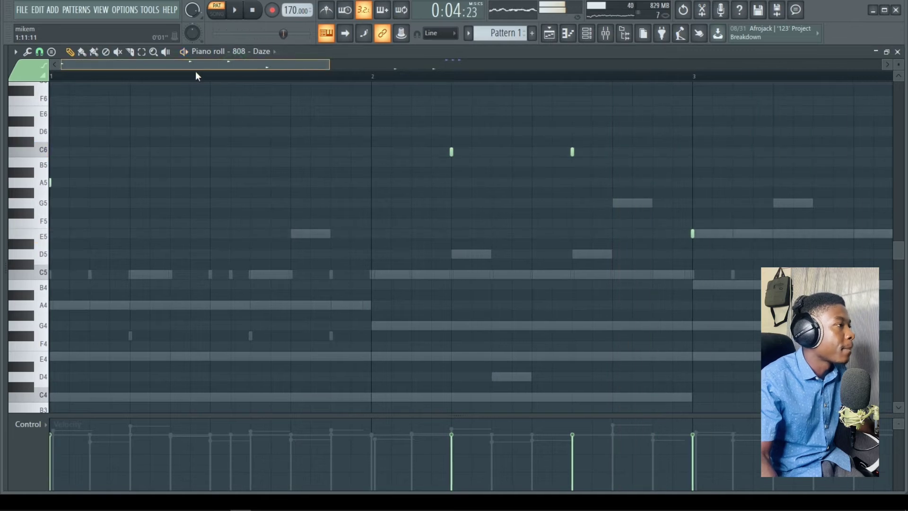
key("space")
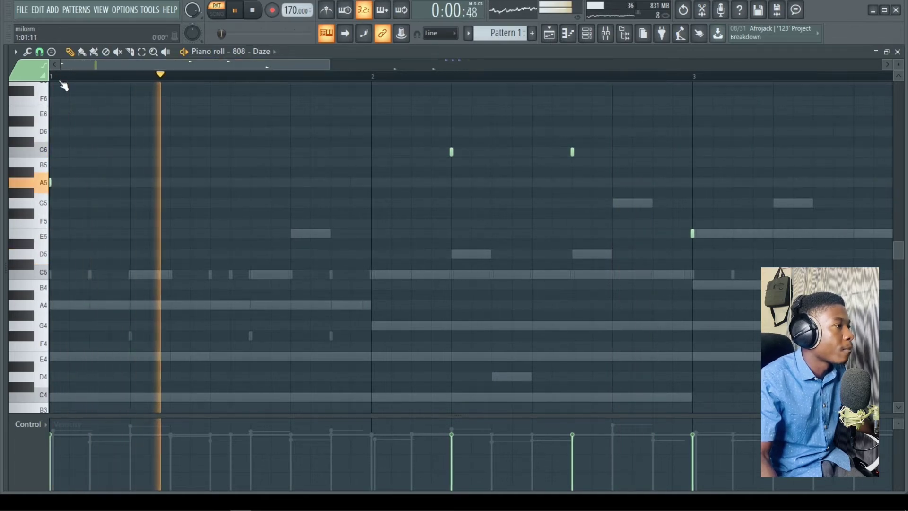
left_click_drag(203, 67, 327, 67)
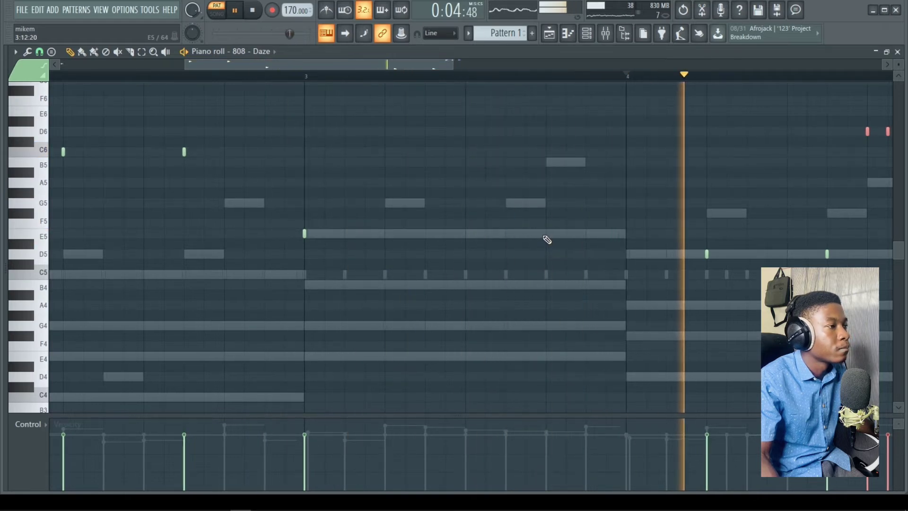
Step: Unmute Insert 8 in the mixer, keep Insert 7 muted and play the pattern
left_click(549, 34)
left_click(587, 33)
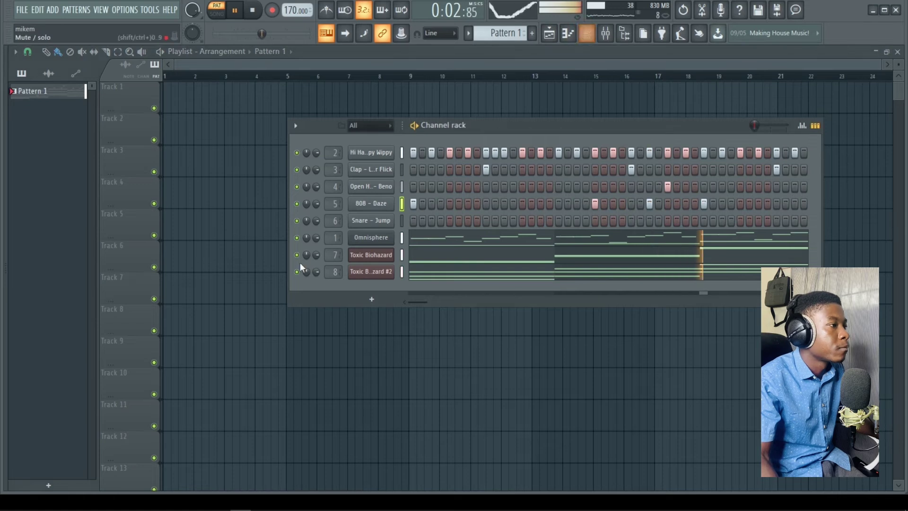
key("space")
left_click(607, 38)
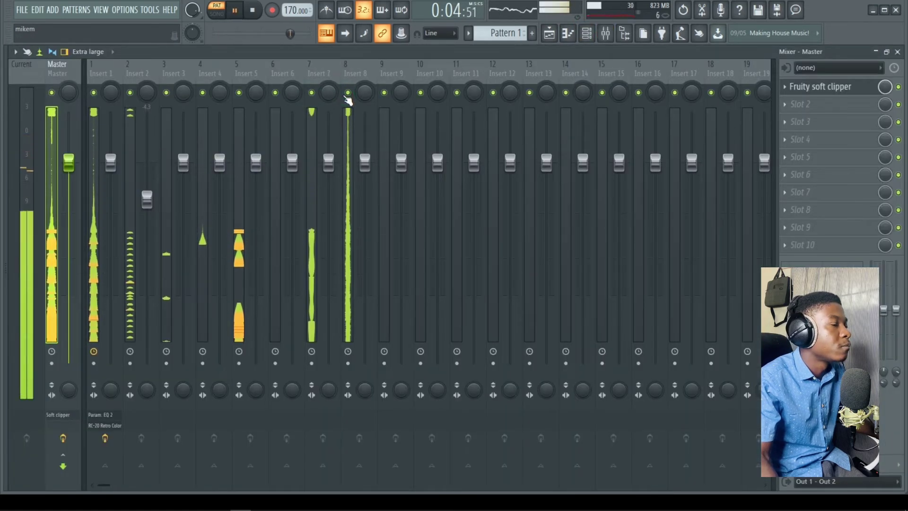
left_click(311, 93)
key("space")
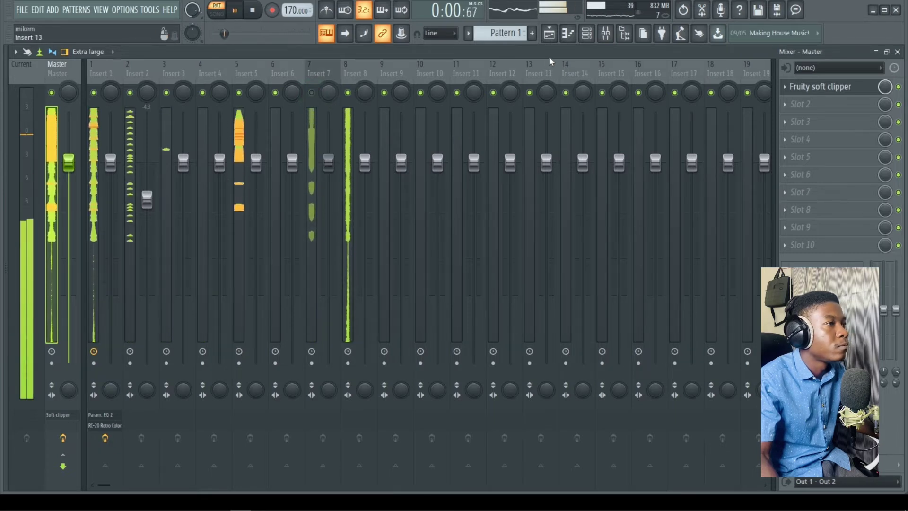
Step: Add Snare - Jump hits on steps 3 and 15 of bar 1, step 3 of bar 2 and step 9 of bar 3
left_click(552, 36)
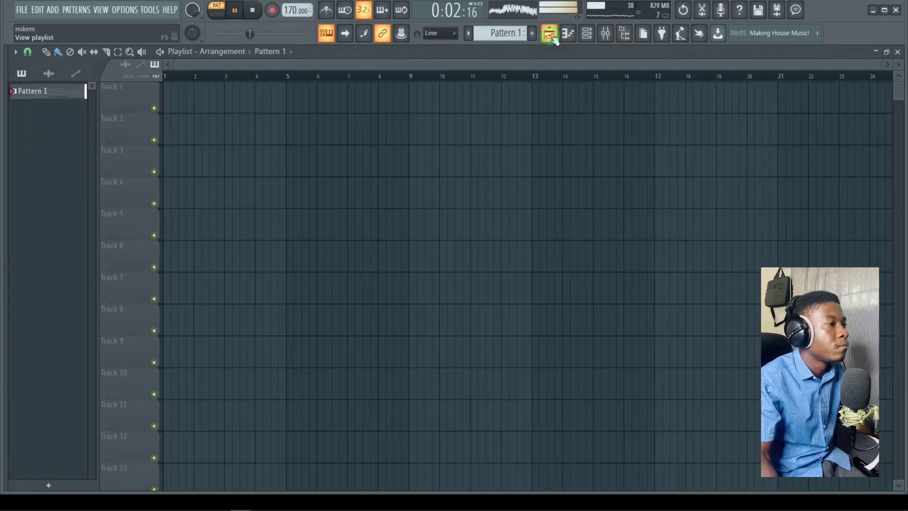
left_click(588, 35)
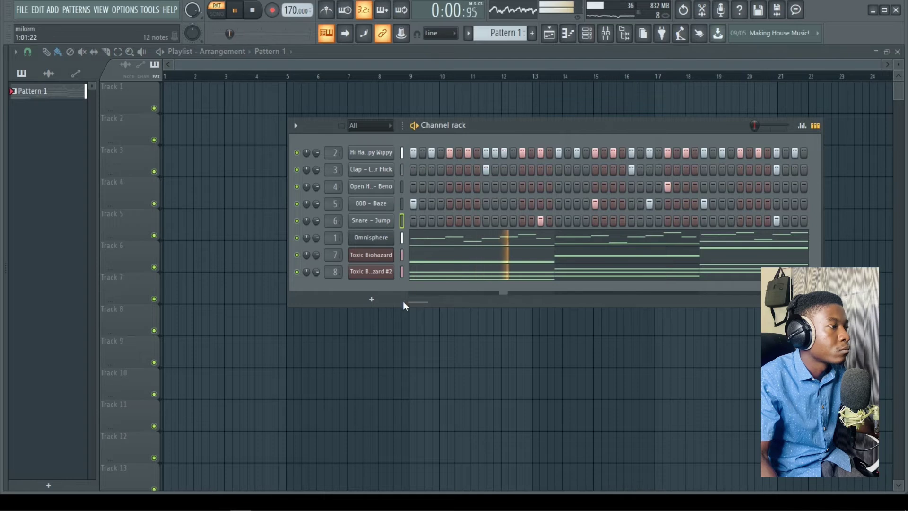
left_click(431, 220)
key("space")
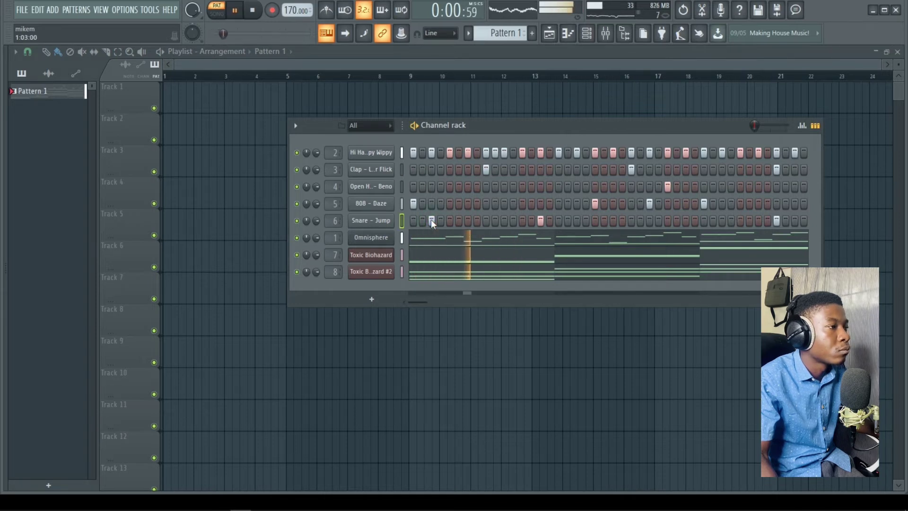
left_click(577, 221)
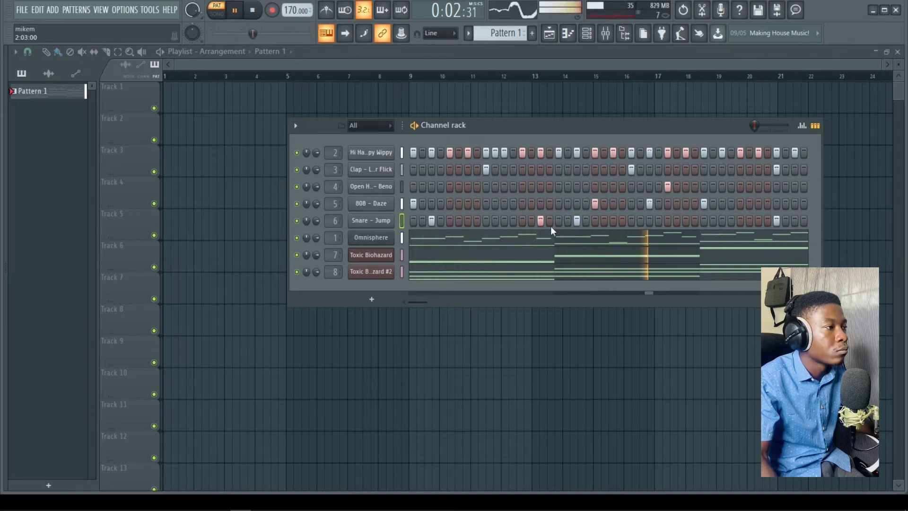
left_click_drag(423, 299, 755, 302)
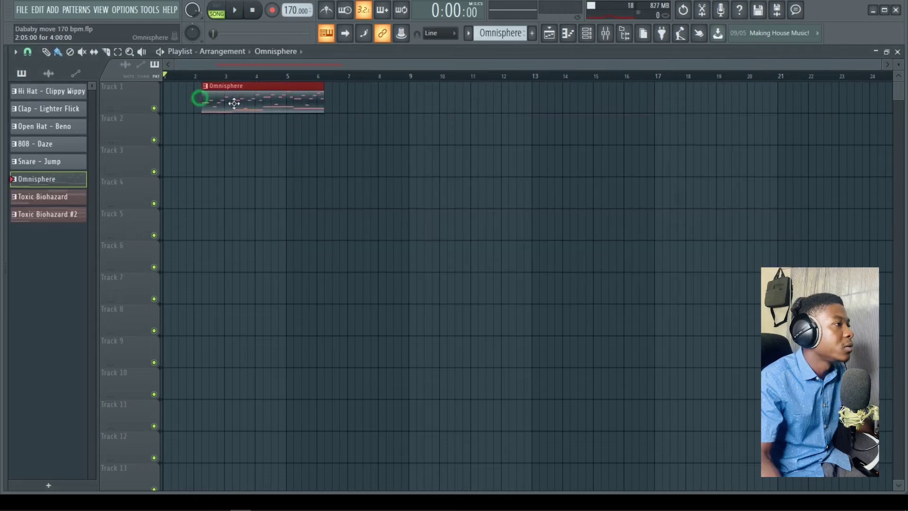
Step: Place Omnisphere clips back to back on Track 1 of the playlist, starting at bars 1, 5, 9 and 13
left_click_drag(233, 101, 192, 102)
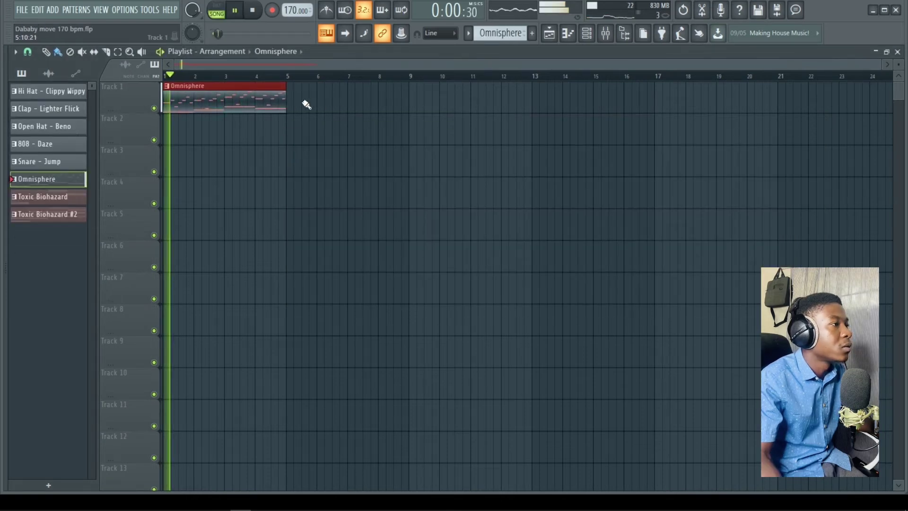
left_click(290, 98)
left_click(413, 98)
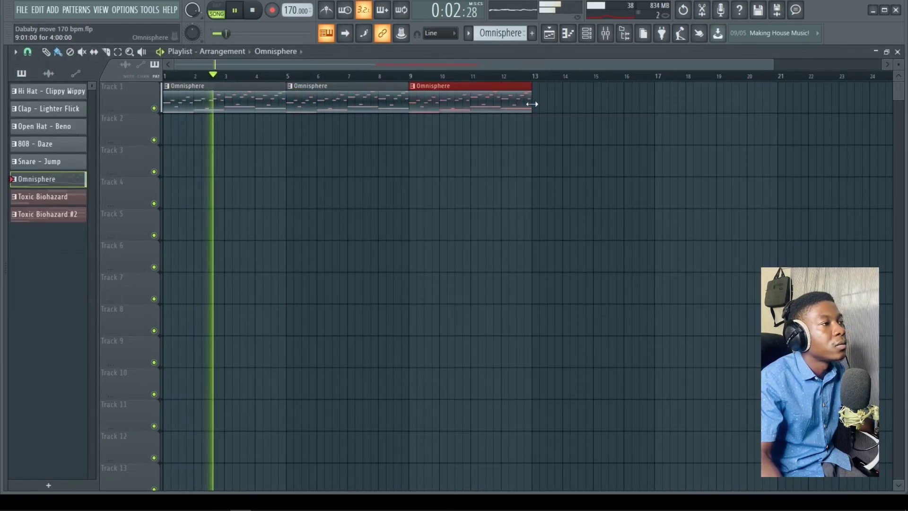
left_click(533, 99)
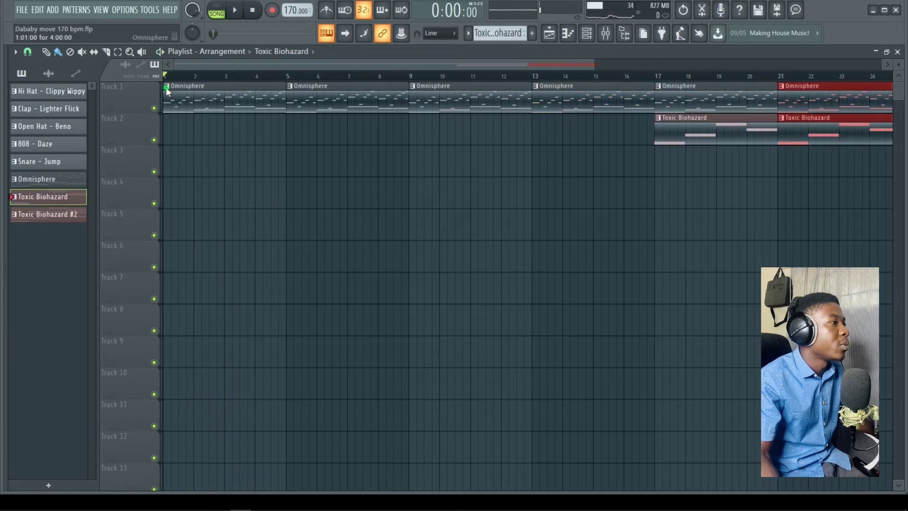
Step: Make the Omnisphere clip at bar 1 unique and open it in the piano roll
left_click(167, 89)
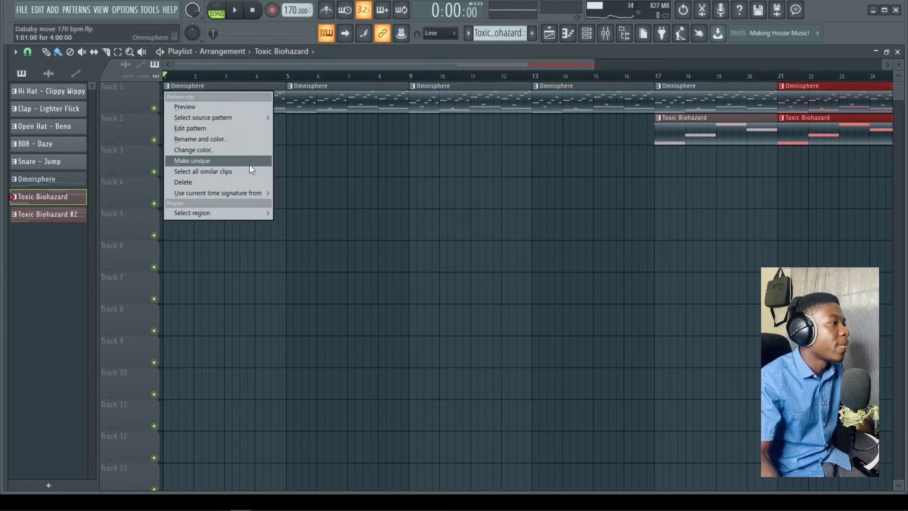
left_click(217, 161)
double_click(224, 97)
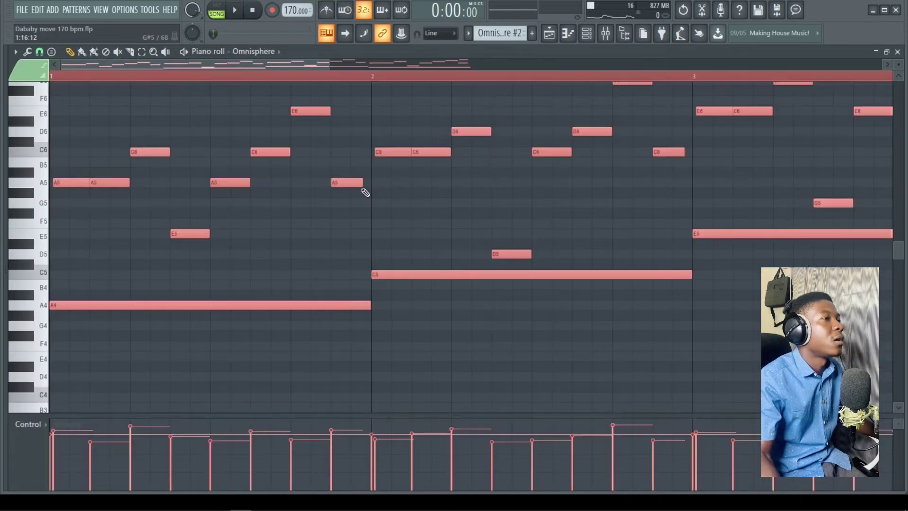
Step: Play the song from bar 1 with the unique Omnisphere #2 clip and show Insert 1's effects in the mixer
key("space")
key("F5")
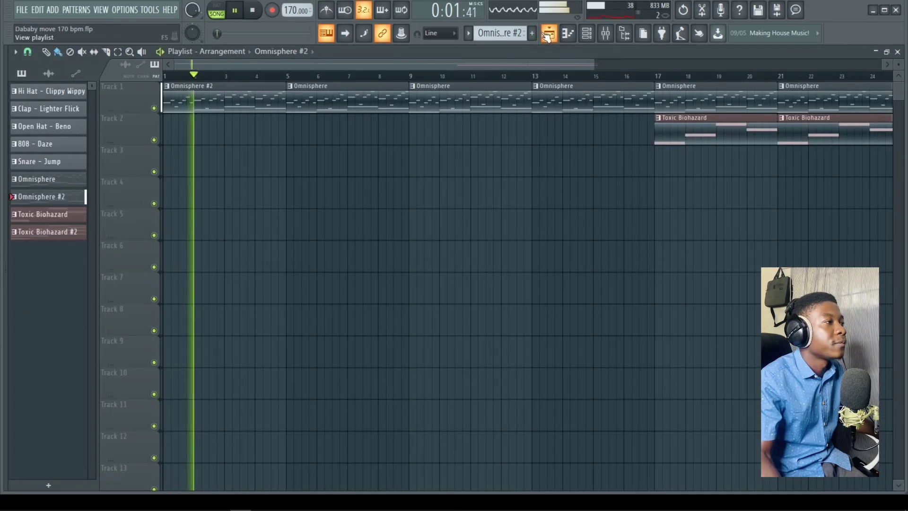
key("space")
key("F9")
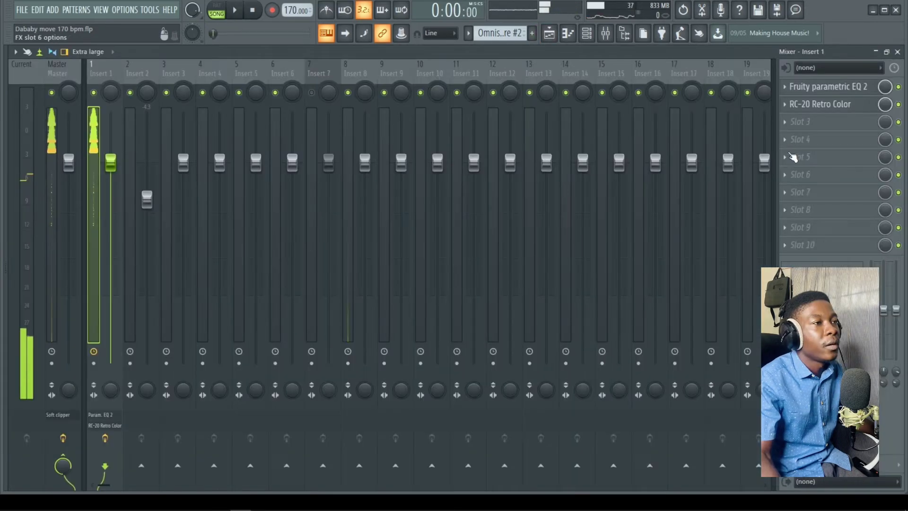
key("space")
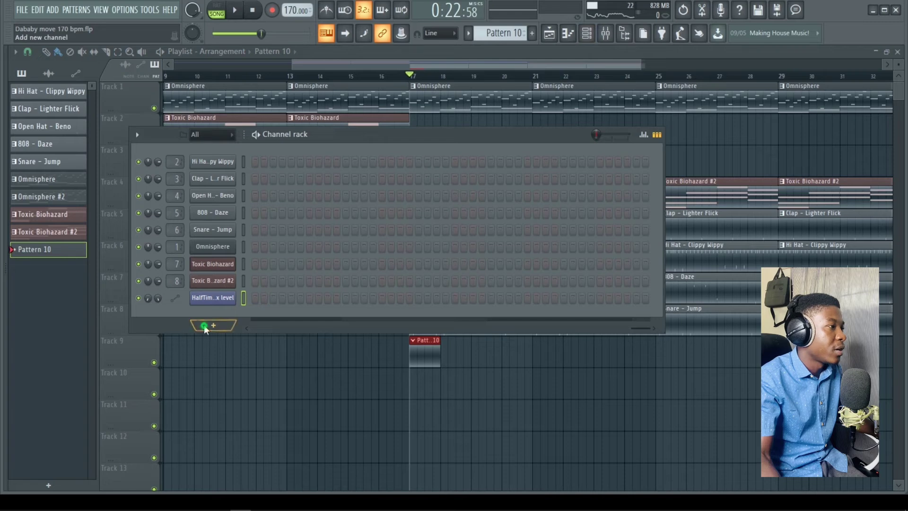
Step: Add an Arcade channel to Pattern 10 and draw a long C5 note starting halfway through bar 1
left_click(213, 325)
left_click(218, 439)
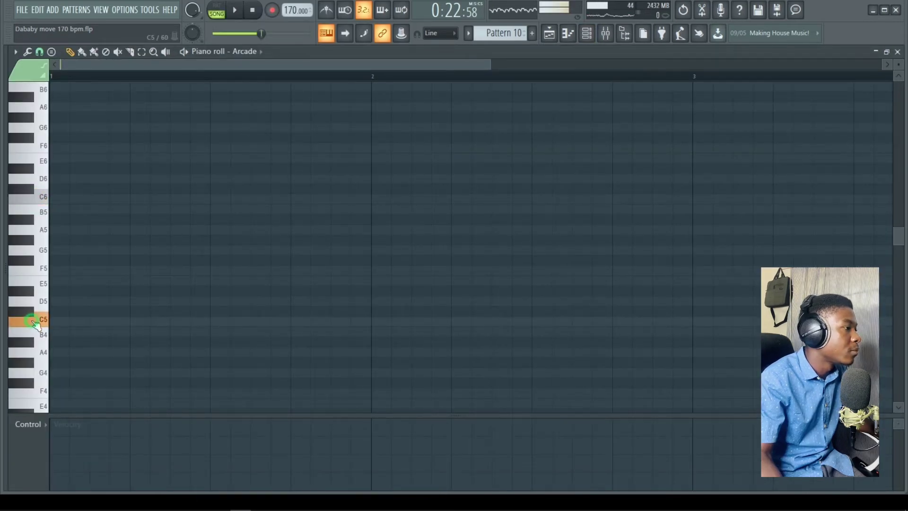
key("space")
left_click(213, 322)
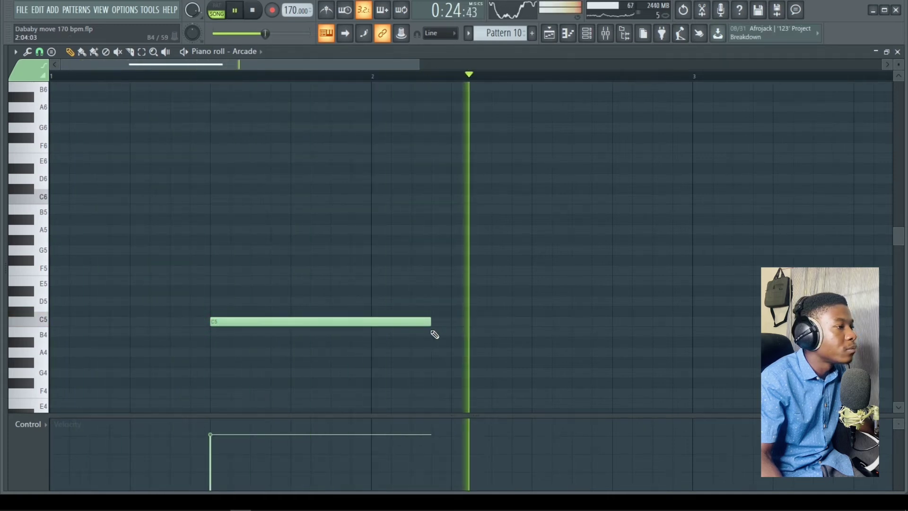
left_click_drag(430, 322, 572, 340)
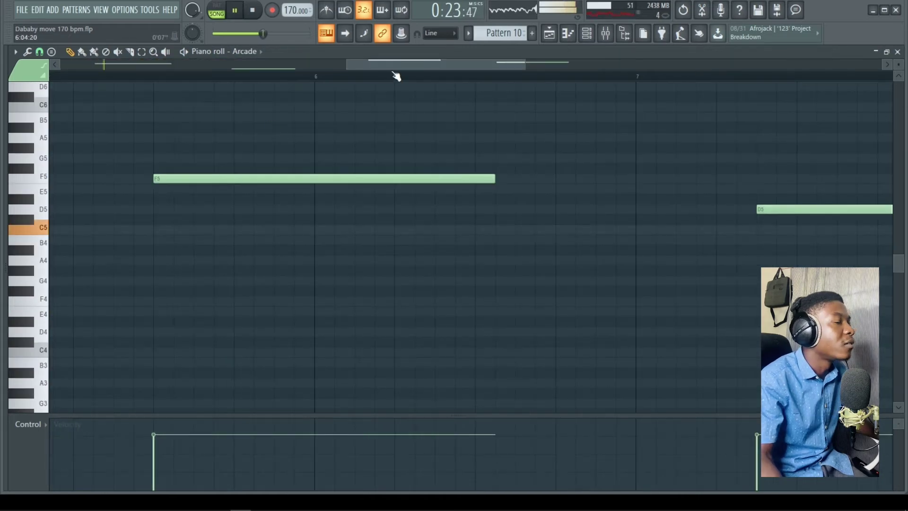
Step: Move the last Arcade note, D5, to start halfway through bar 7, shorten its end, and play it back
left_click_drag(391, 65, 488, 79)
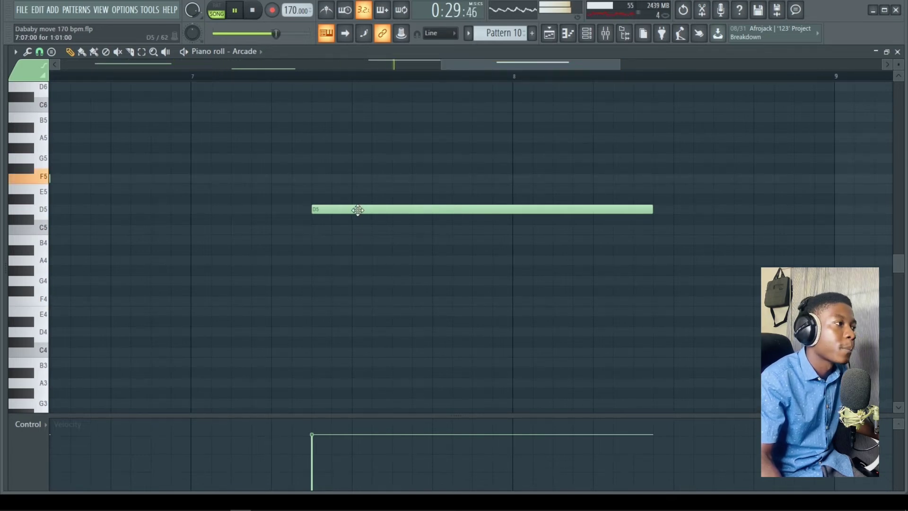
left_click_drag(346, 209, 386, 210)
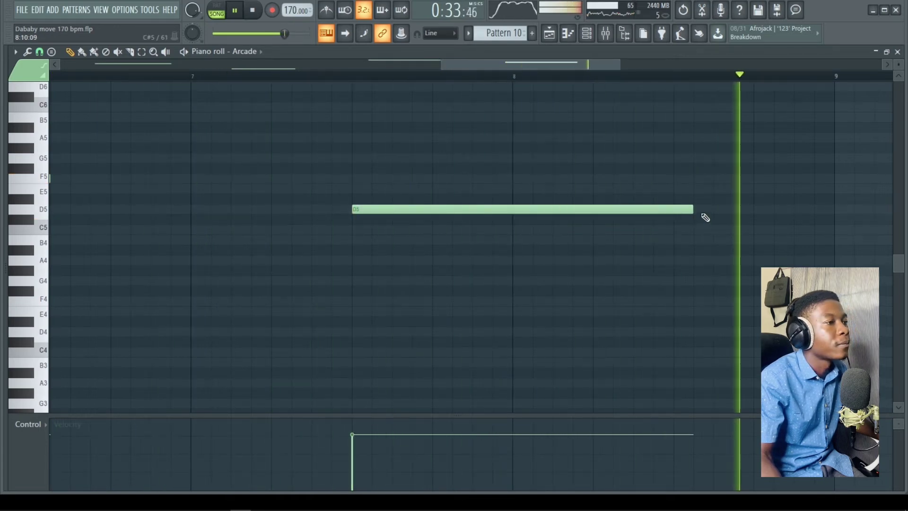
key("space")
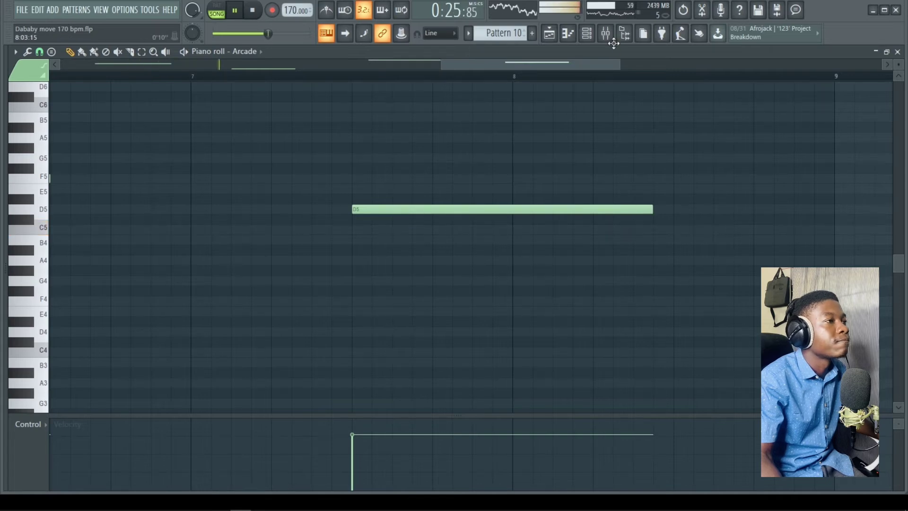
Step: Consolidate the Pattern 10 clip on Track 9 into an audio clip and close the Arcade and HalfTime windows
left_click(606, 34)
key("space")
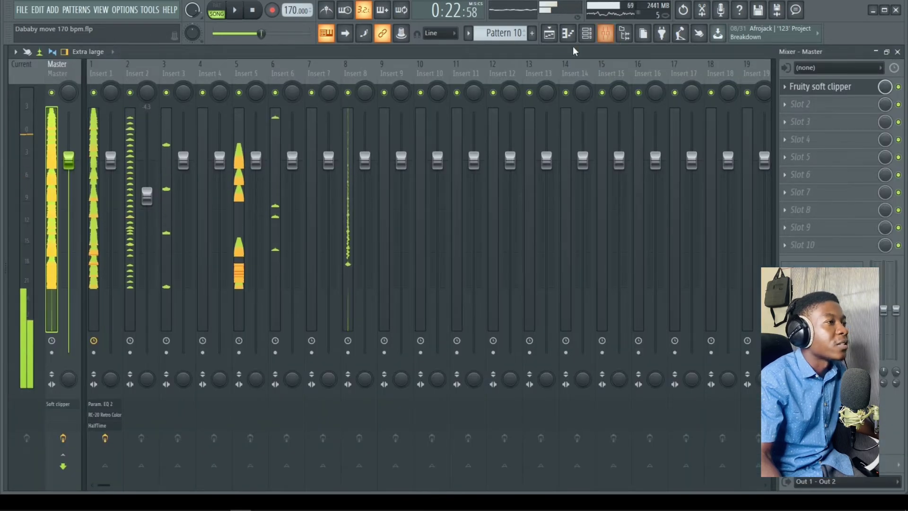
left_click(549, 35)
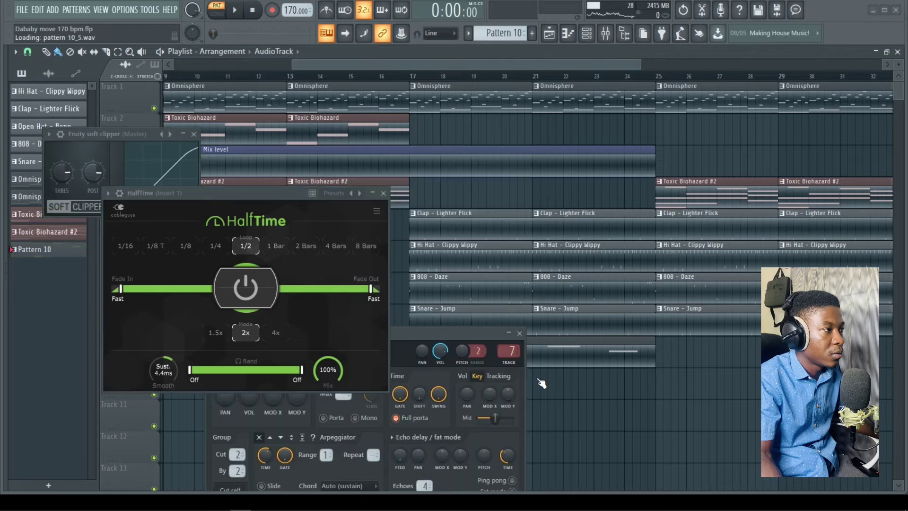
left_click(519, 334)
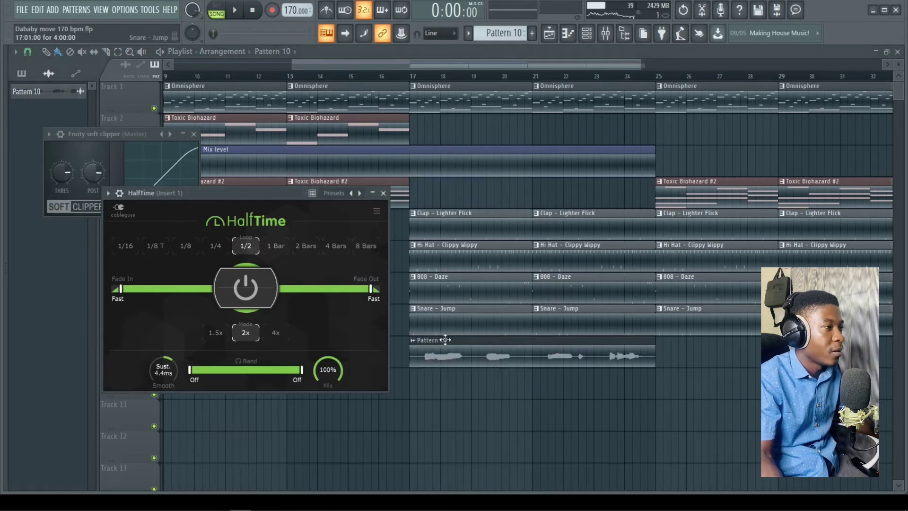
left_click(383, 193)
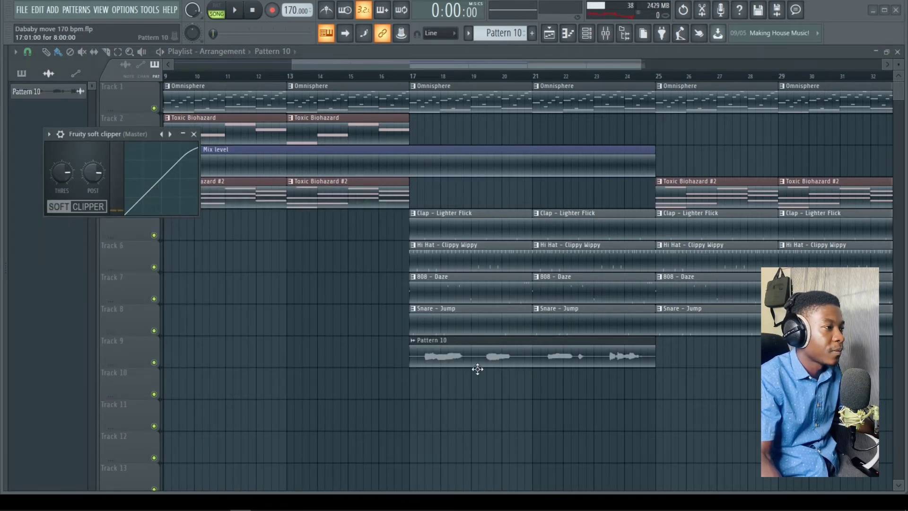
Step: Route the Pattern 10 audio clip to Insert 9 and load Fruity Parametric EQ 2 there with the 20Hz + 18kHz cut preset
double_click(425, 345)
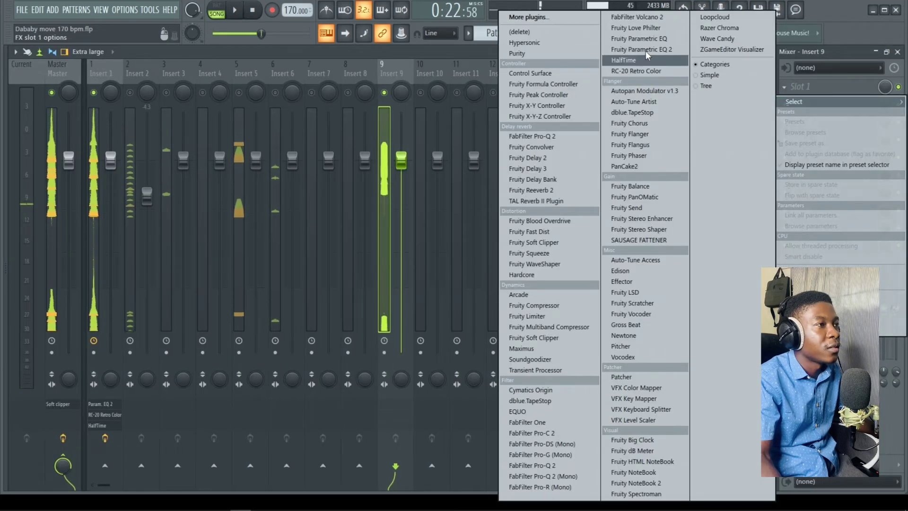
left_click(629, 198)
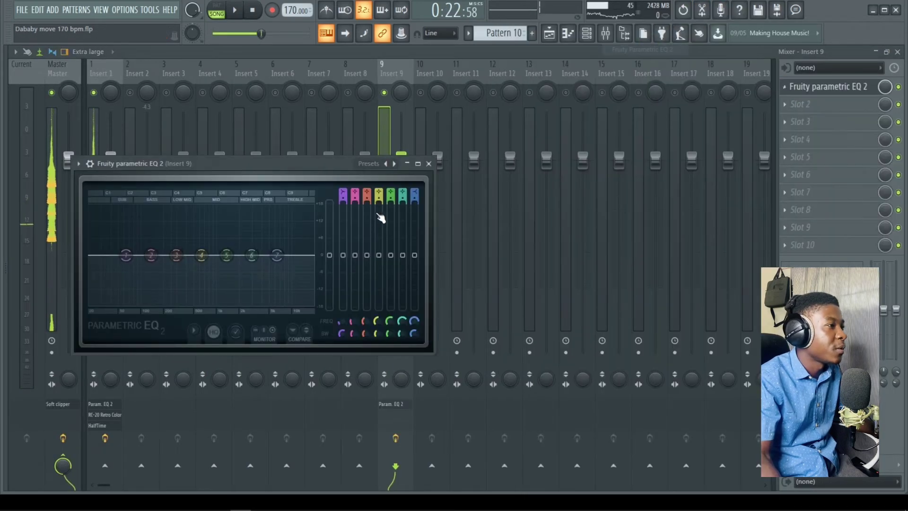
left_click(395, 164)
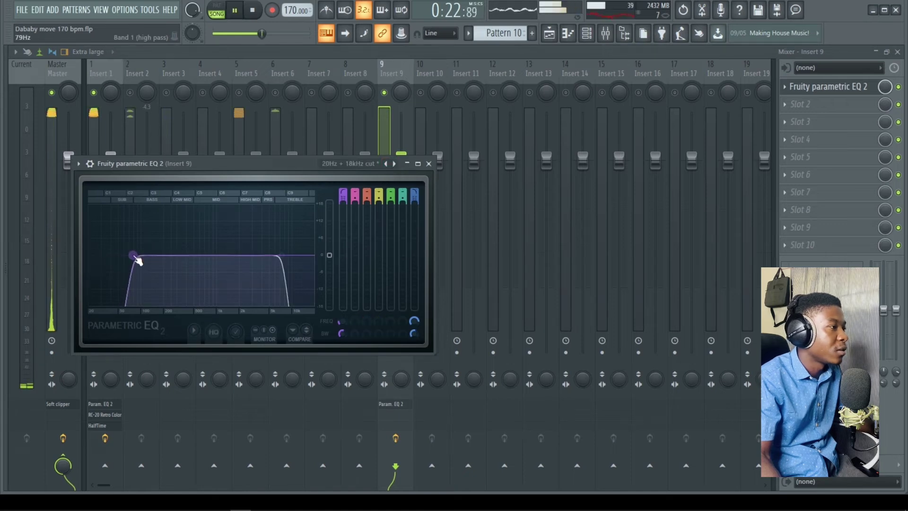
Step: Raise the high-pass cutoff and lower the low-pass cutoff below about 4.7 kHz in Insert 9's EQ while listening
left_click_drag(136, 258, 159, 256)
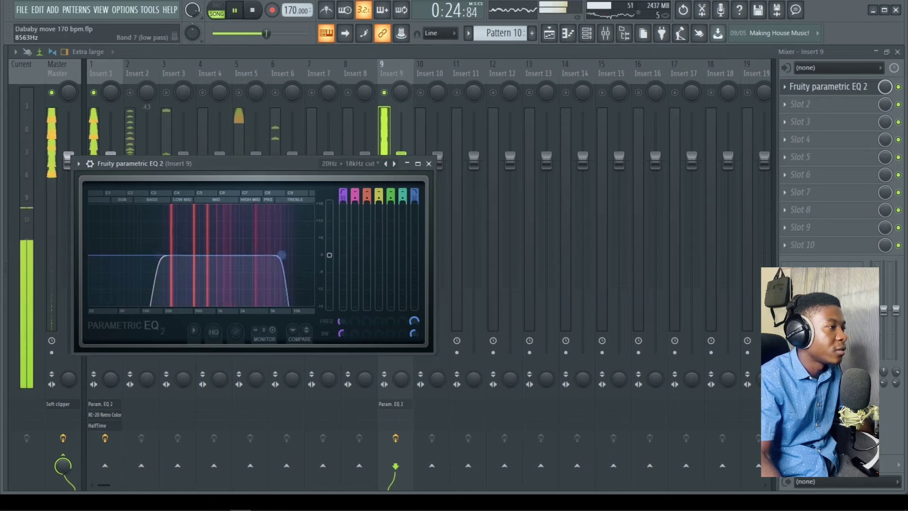
left_click_drag(270, 256, 272, 260)
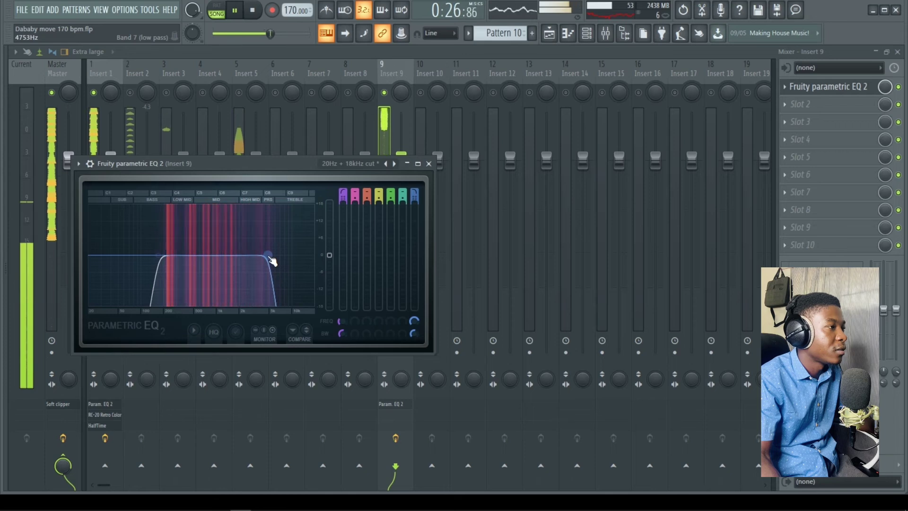
key("space")
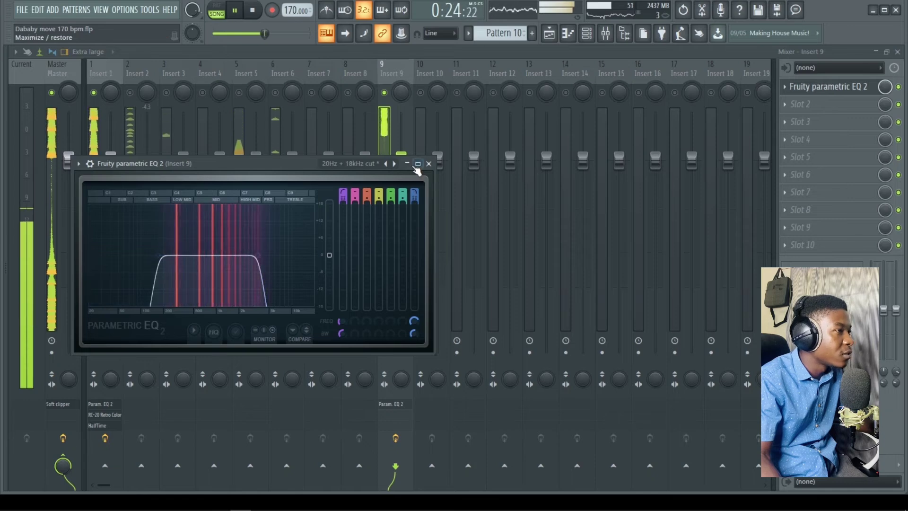
left_click(429, 163)
key("space")
Step: Load Fruity Reeverb 2 in slot 2 of Insert 9, apply the Large Hall preset and audition it
left_click(790, 103)
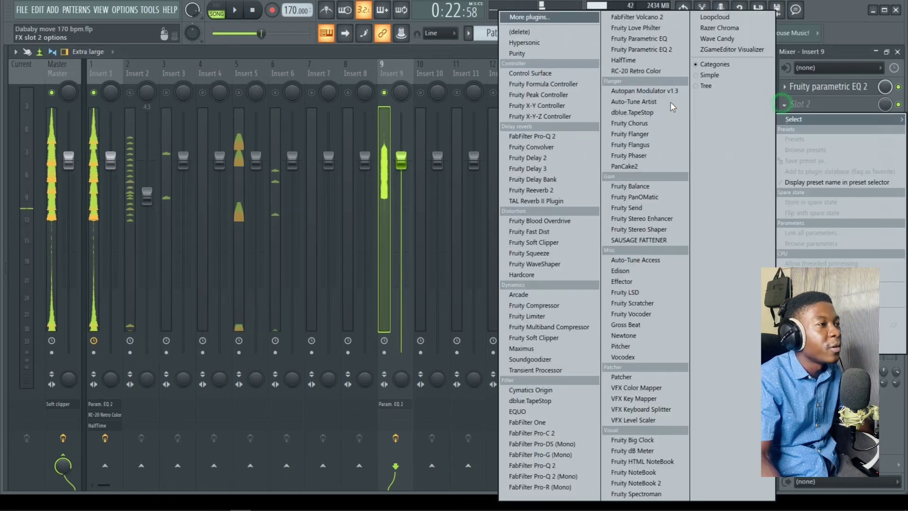
left_click(570, 190)
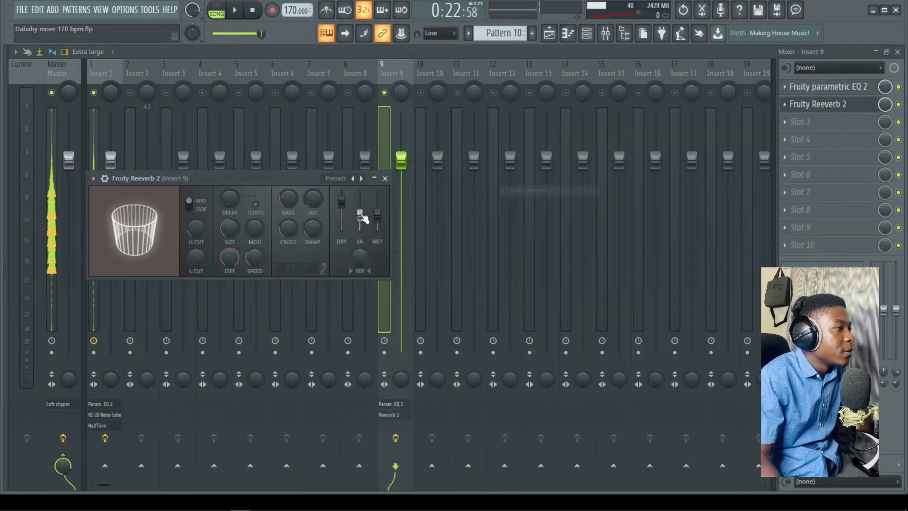
key("space")
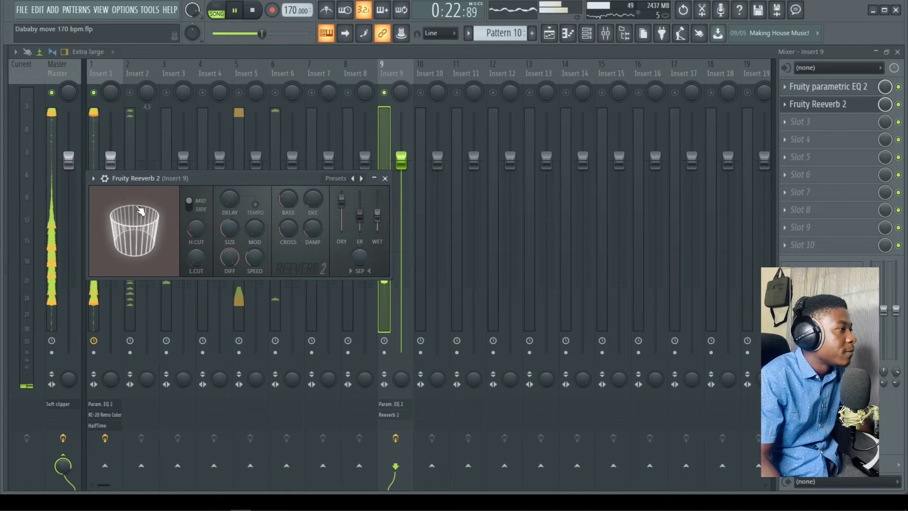
key("space")
left_click(93, 178)
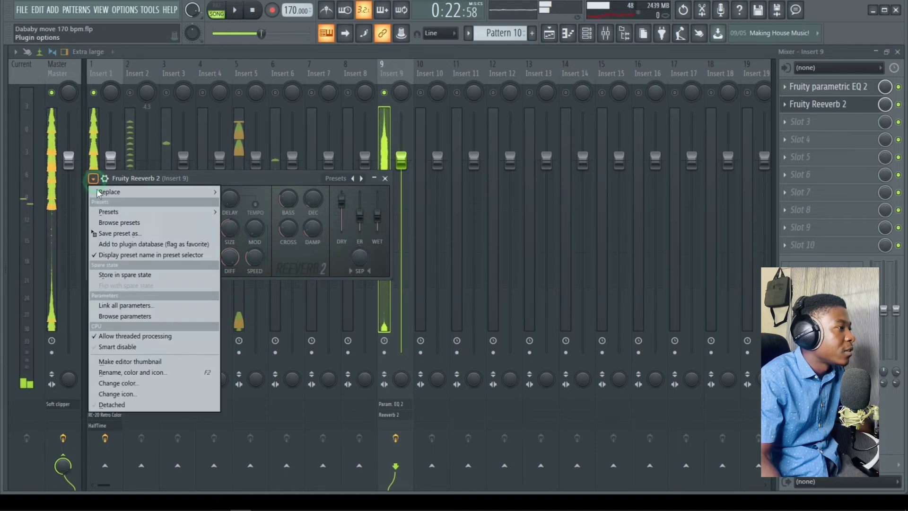
mouse_move(108, 212)
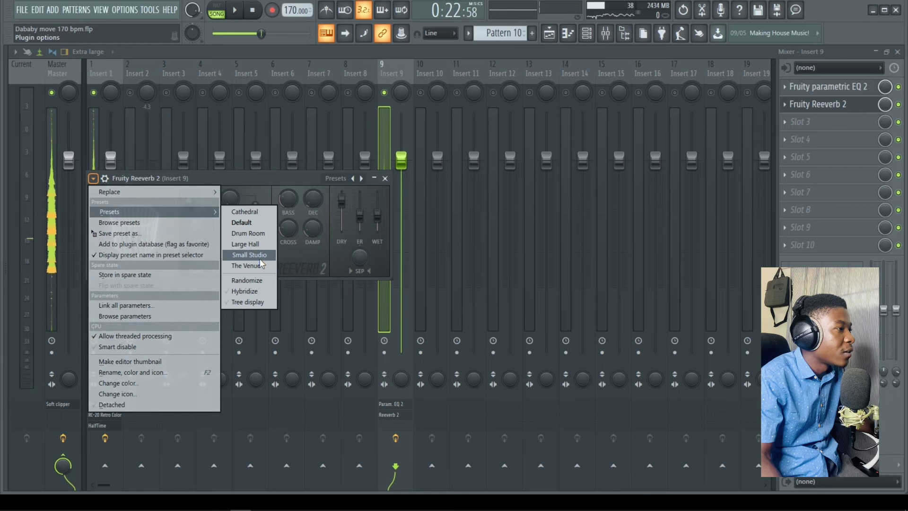
left_click(262, 246)
key("space")
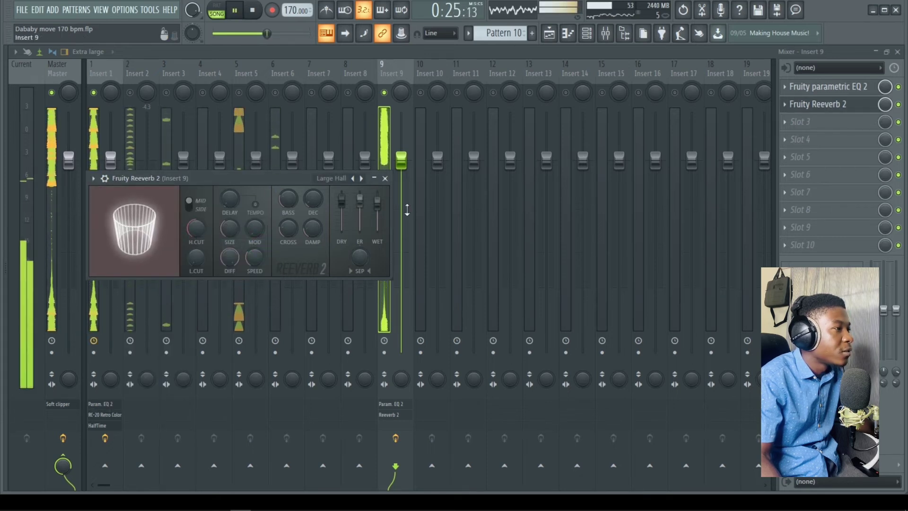
key("space")
Step: Reduce the wet level of Fruity Reeverb 2 on Insert 9 and fine-tune it during playback
key("space")
left_click_drag(377, 203, 378, 216)
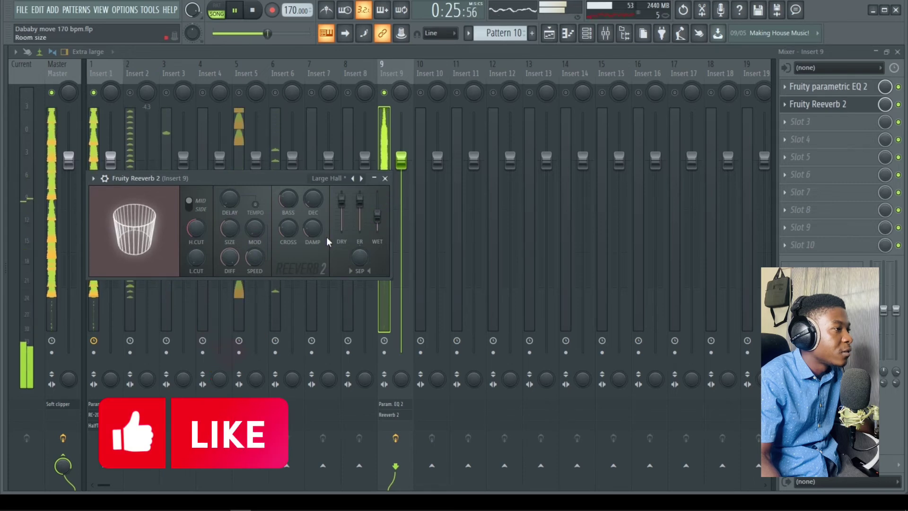
key("space")
key("space")
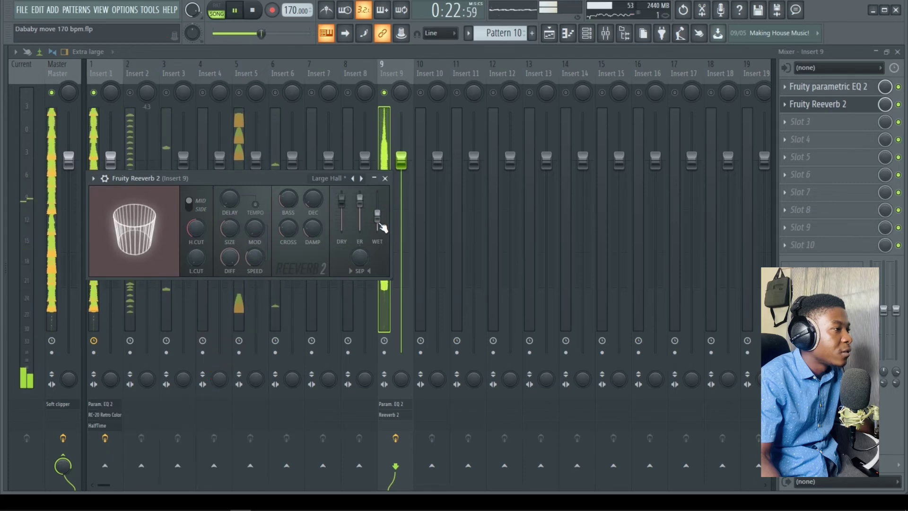
left_click_drag(378, 220, 378, 212)
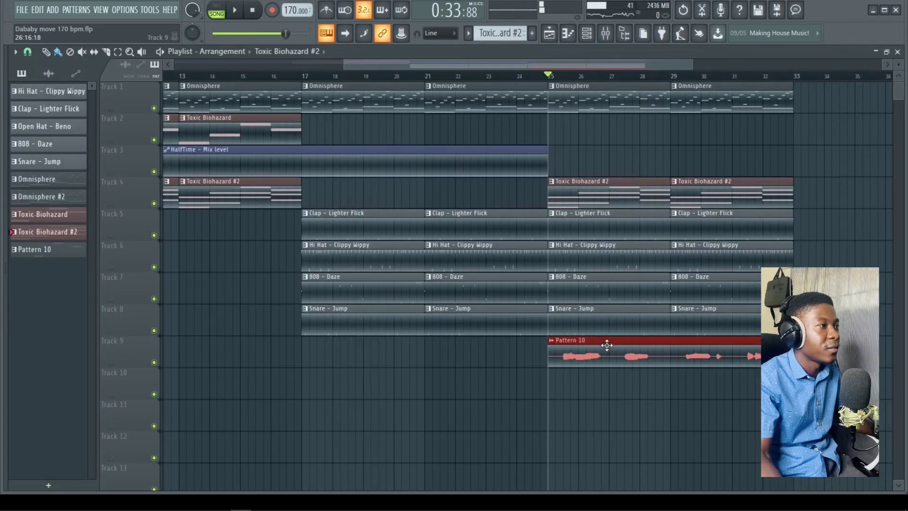
Step: Play the arrangement from bar 25, where the Pattern 10 audio clip enters, and review the playlist layout
key("space")
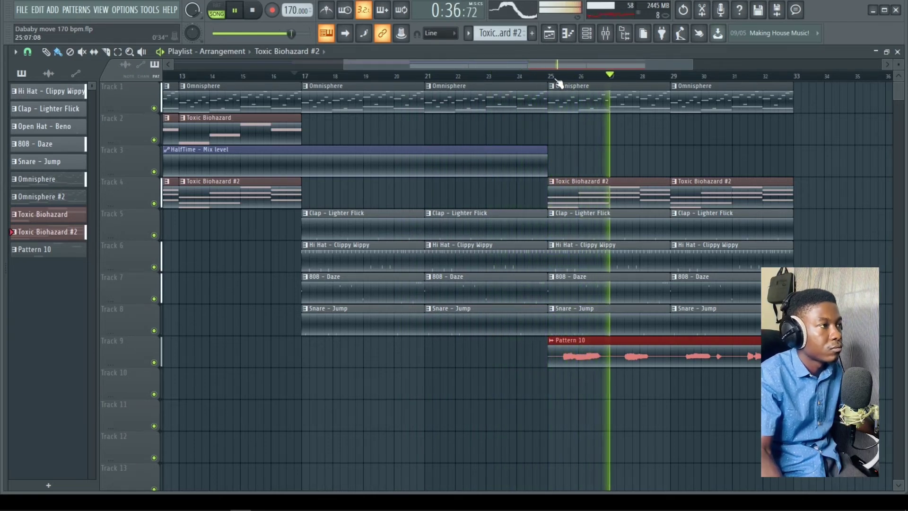
left_click_drag(523, 61, 610, 62)
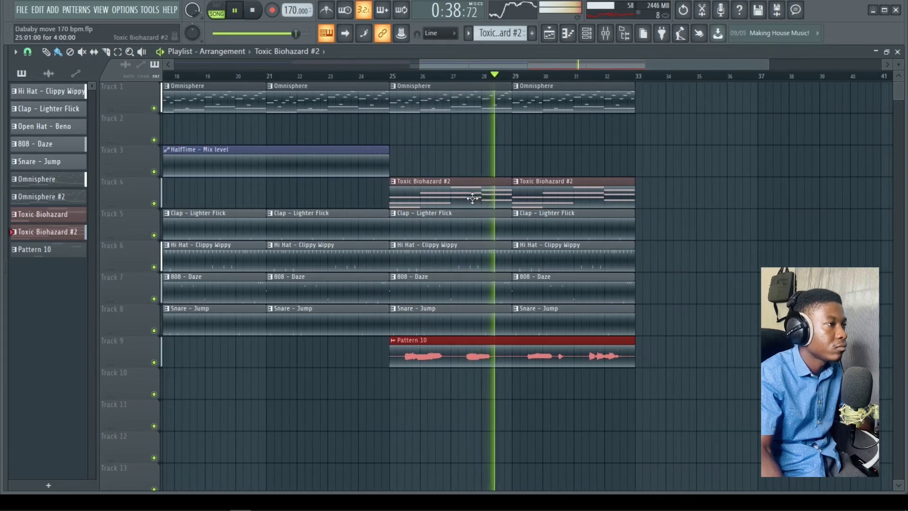
left_click_drag(548, 64, 390, 80)
scroll(391, 80, "down", 3)
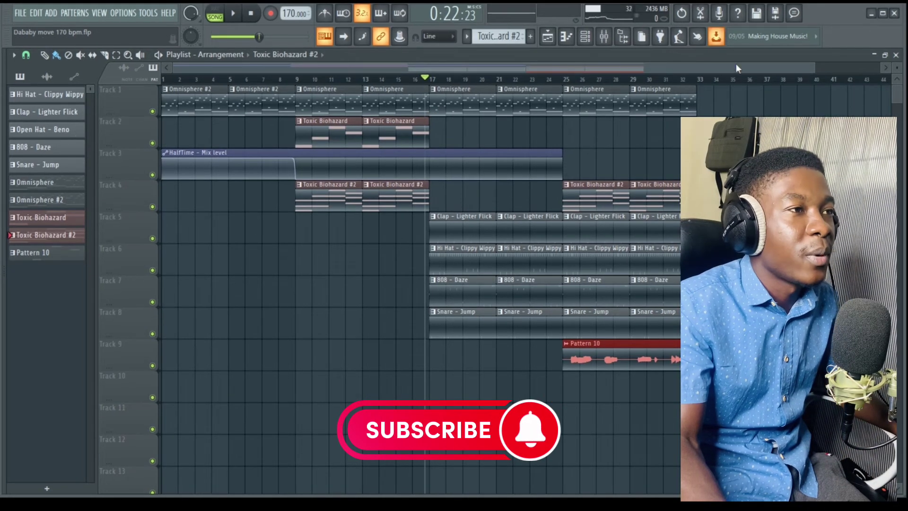
left_click_drag(813, 70, 745, 70)
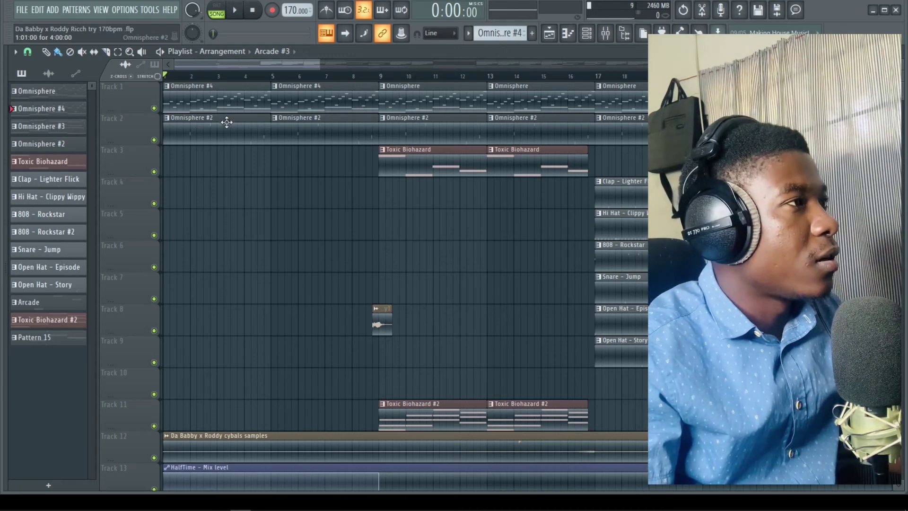
Step: Review the playlist of the Da Babby x Roddy Ricch project, enable auto-scrolling and play the song from the start
scroll(324, 148, "down", 1)
scroll(395, 96, "up", 1)
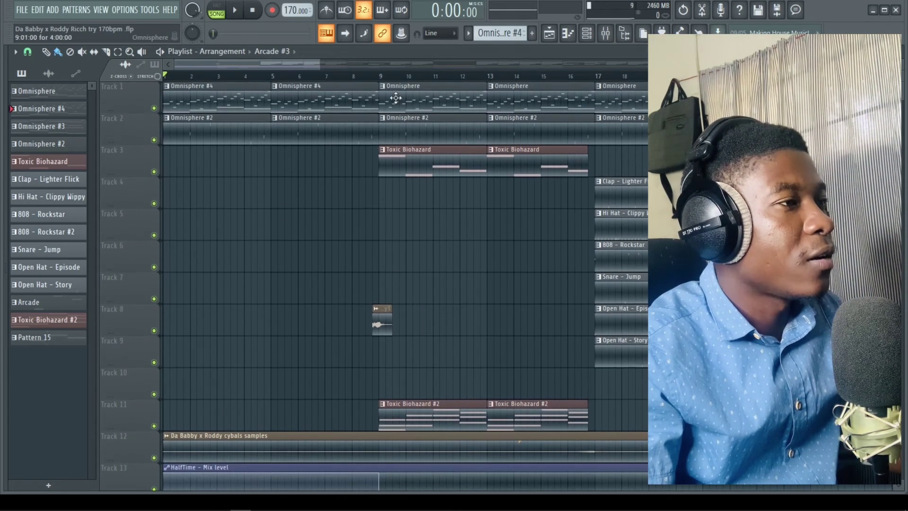
scroll(489, 226, "down", 6)
scroll(437, 324, "up", 6)
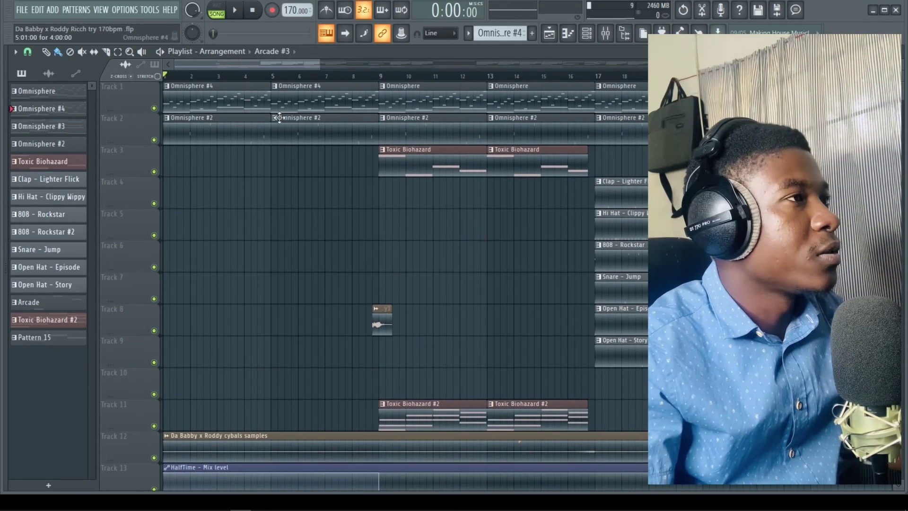
left_click(345, 34)
key("space")
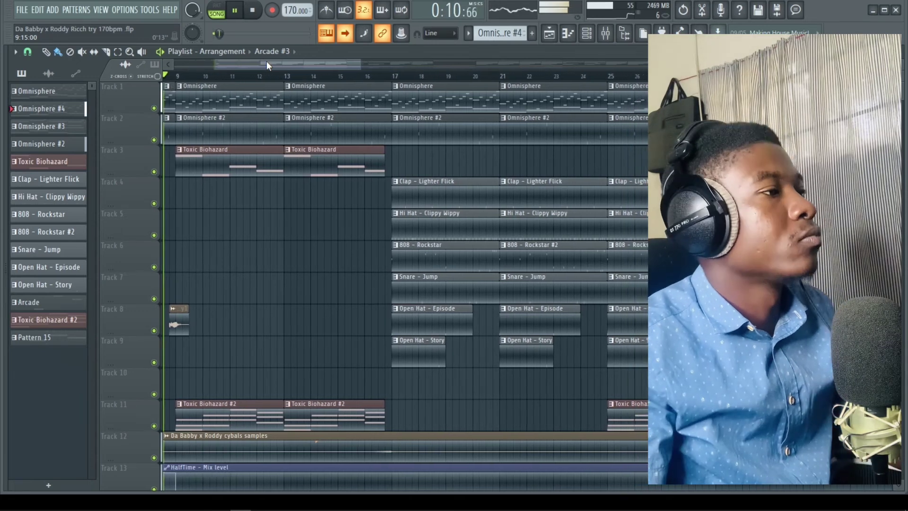
Step: Stop the song, replay it from bar 9 while reviewing the playlist tracks down to the Pattern 15 and Arcade #2 clips, and stop playback
scroll(284, 190, "down", 6)
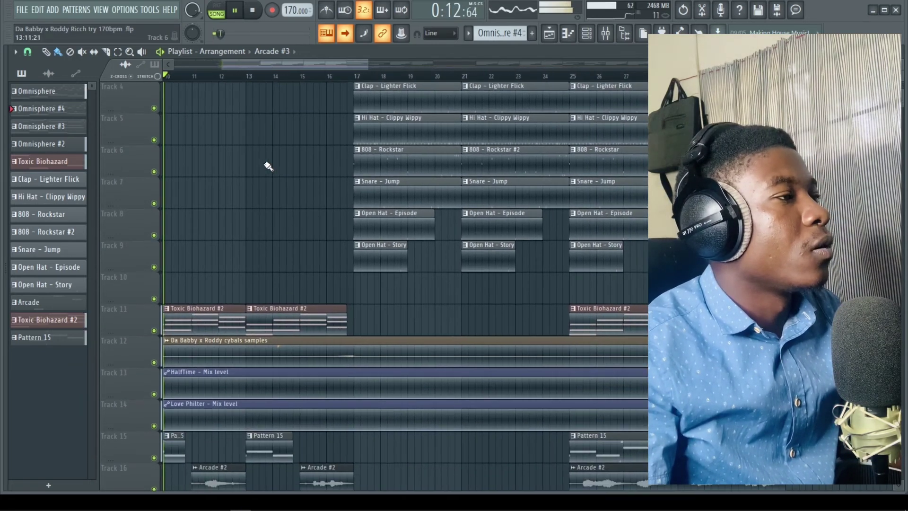
key("space")
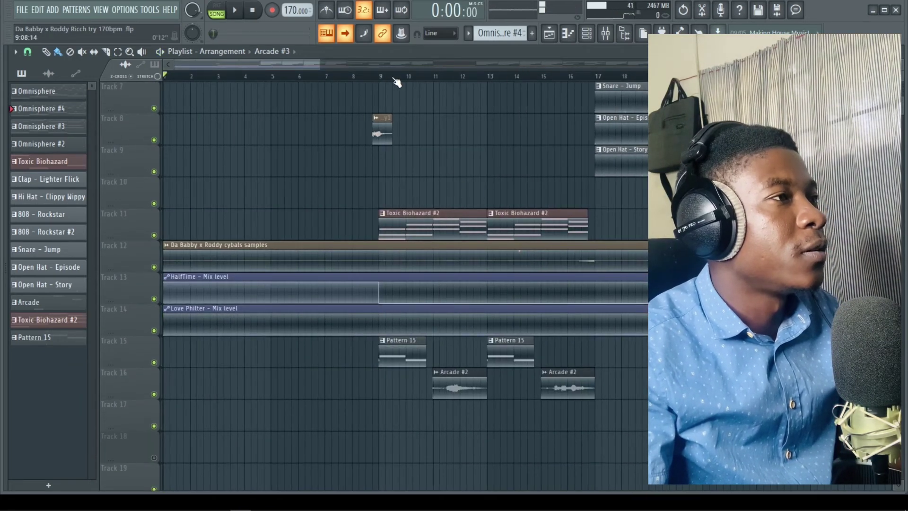
key("space")
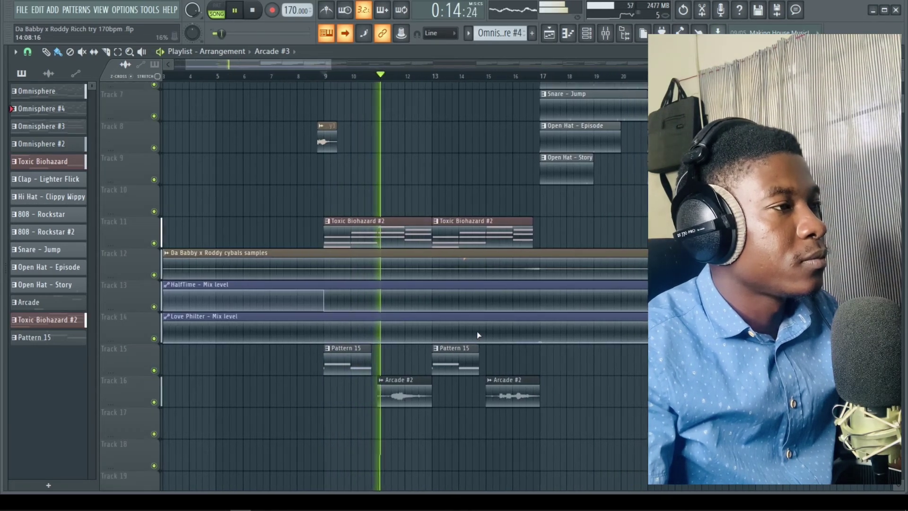
scroll(476, 331, "up", 3)
scroll(493, 328, "up", 3)
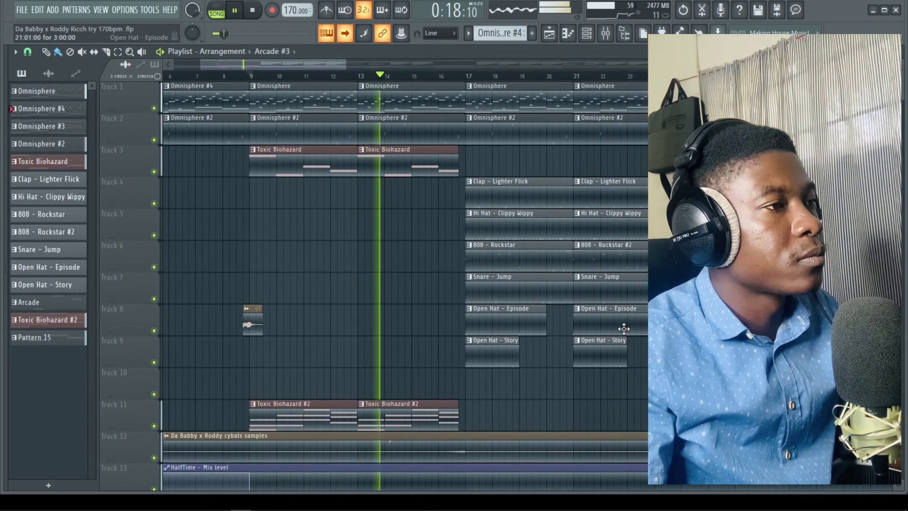
scroll(624, 328, "down", 3)
scroll(624, 329, "down", 4)
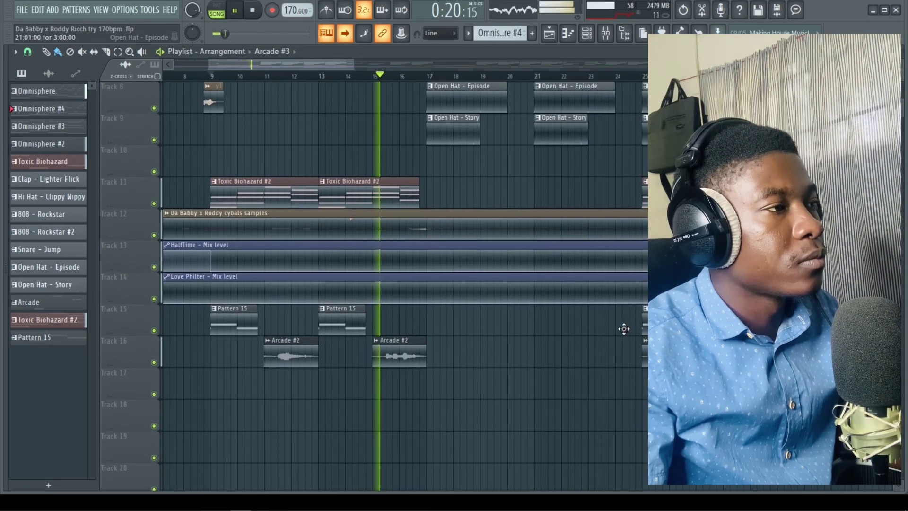
scroll(624, 328, "up", 3)
scroll(624, 328, "up", 3)
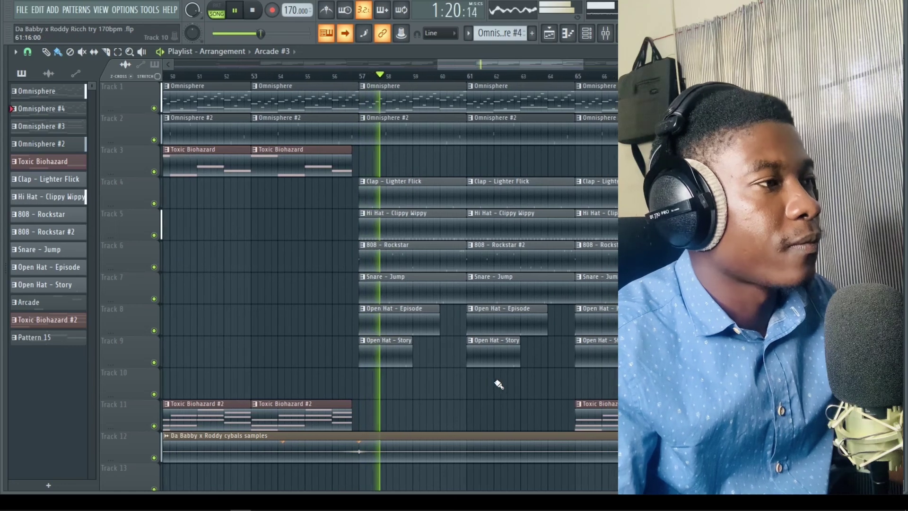
key("space")
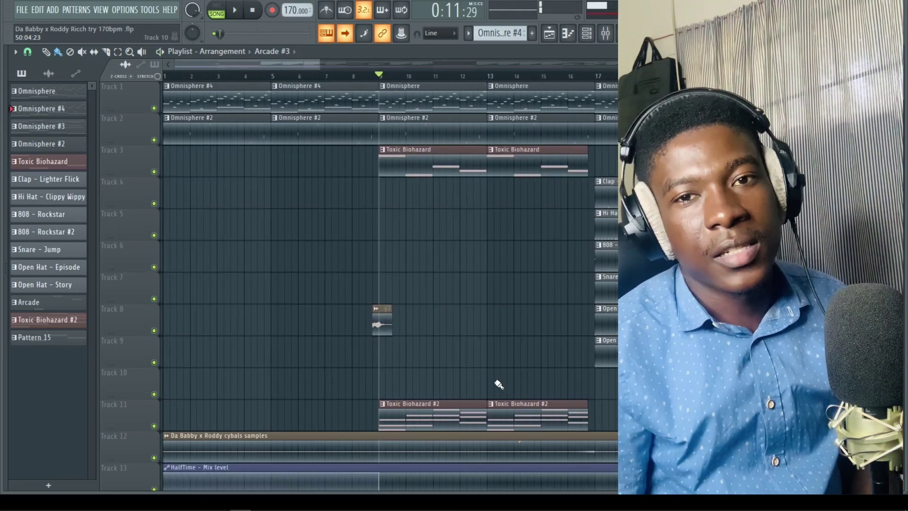